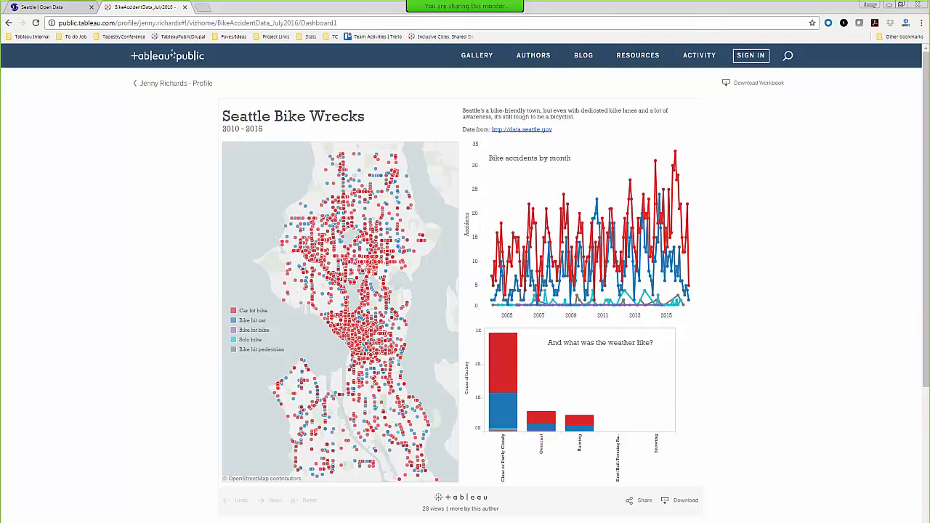
key("alt+Tab")
left_click(84, 117)
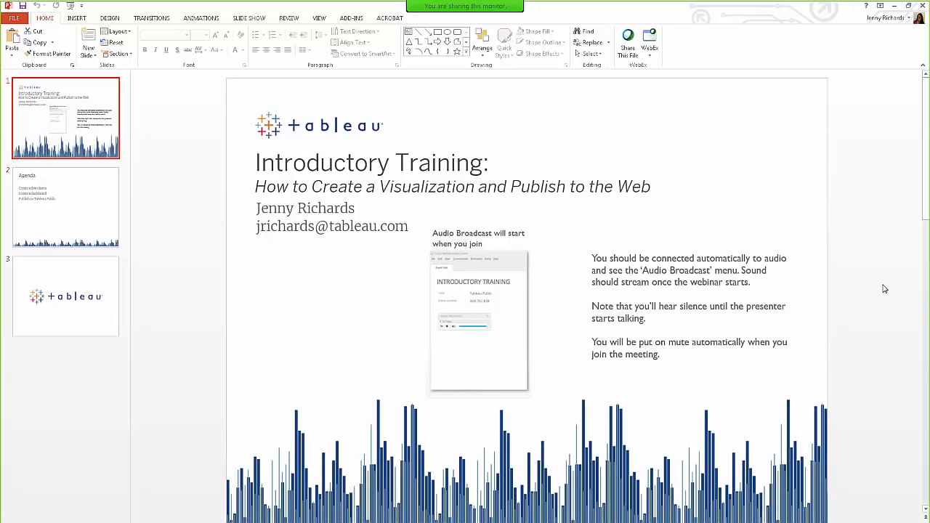
left_click(894, 5)
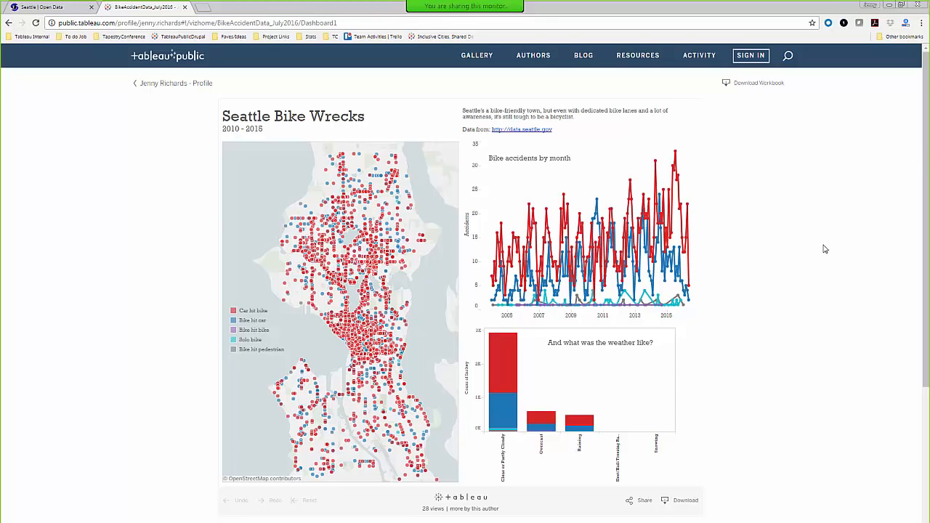
- Open the Transportation category on the Seattle open data site and search it for "bicycle accidents"
left_click(37, 11)
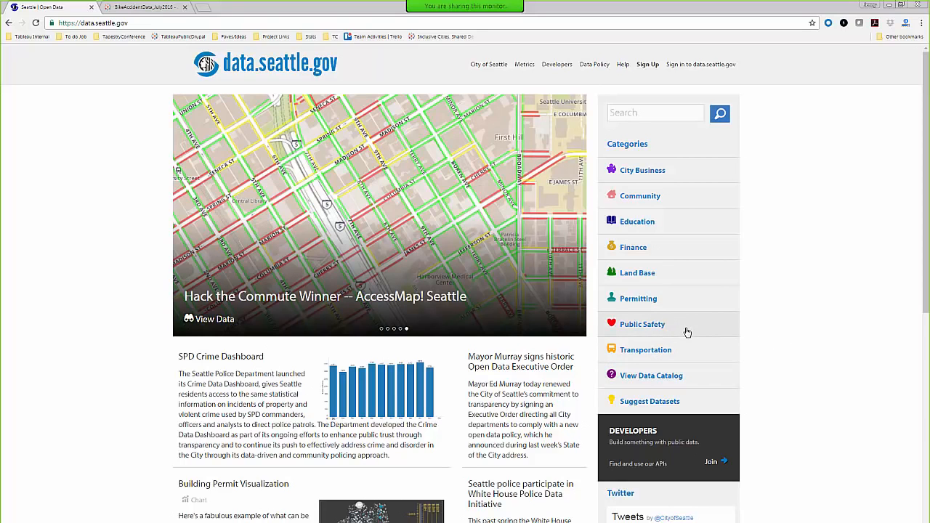
left_click(644, 356)
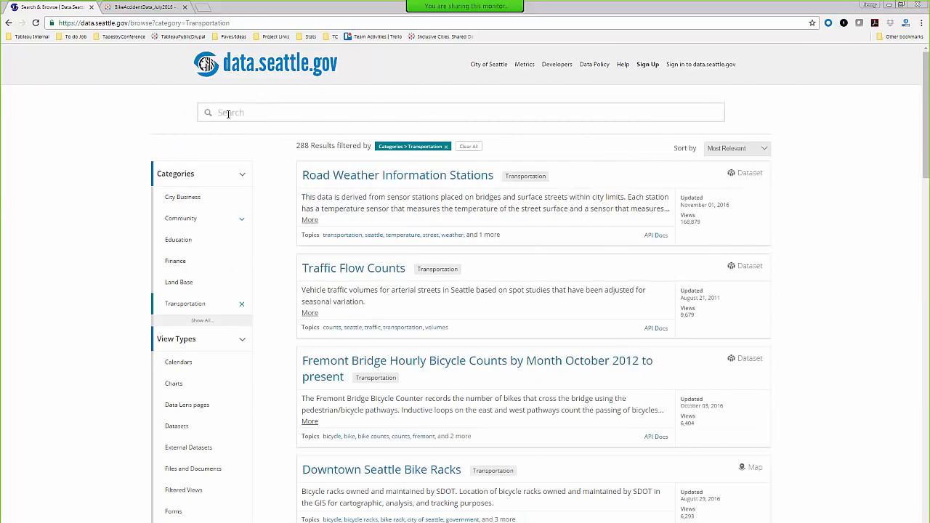
left_click(228, 113)
type("bicyc")
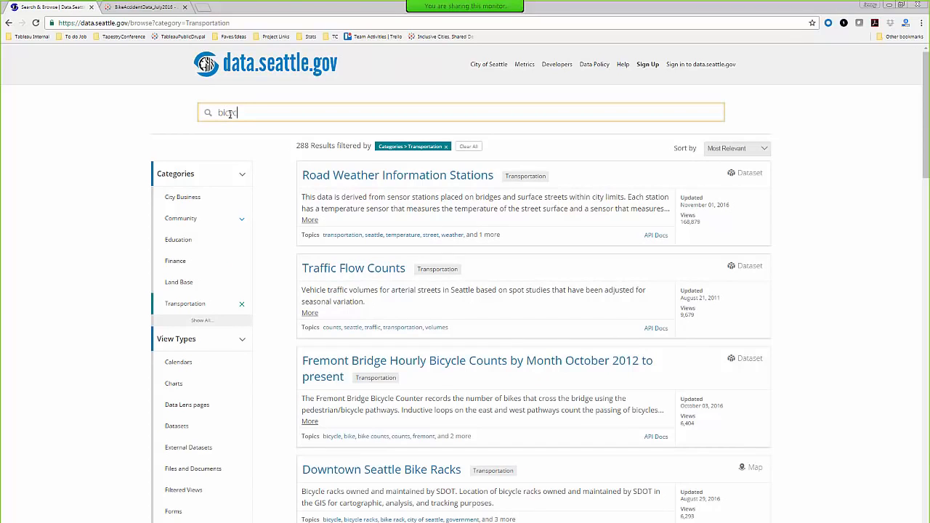
type("le accidents")
key("Return")
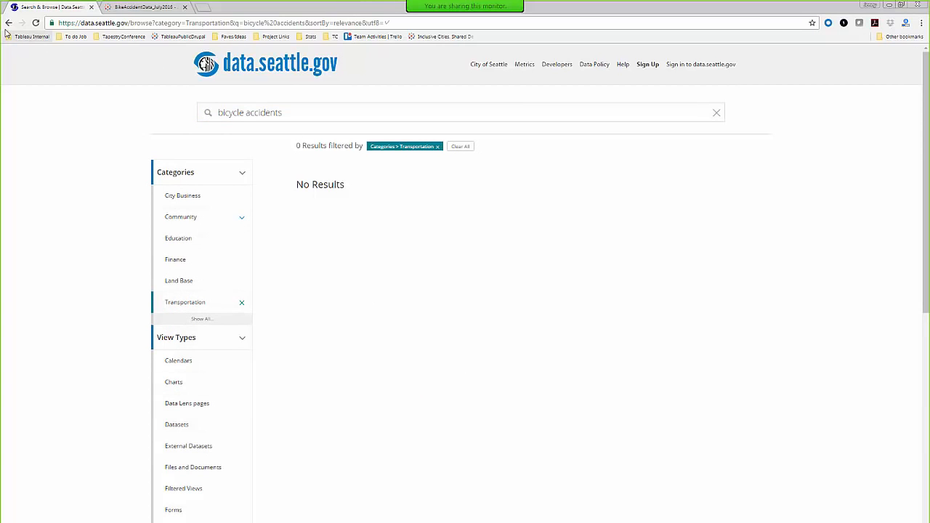
- Try the "bicycle accidents" search without the Transportation category filter and return to the filtered search
left_click(438, 147)
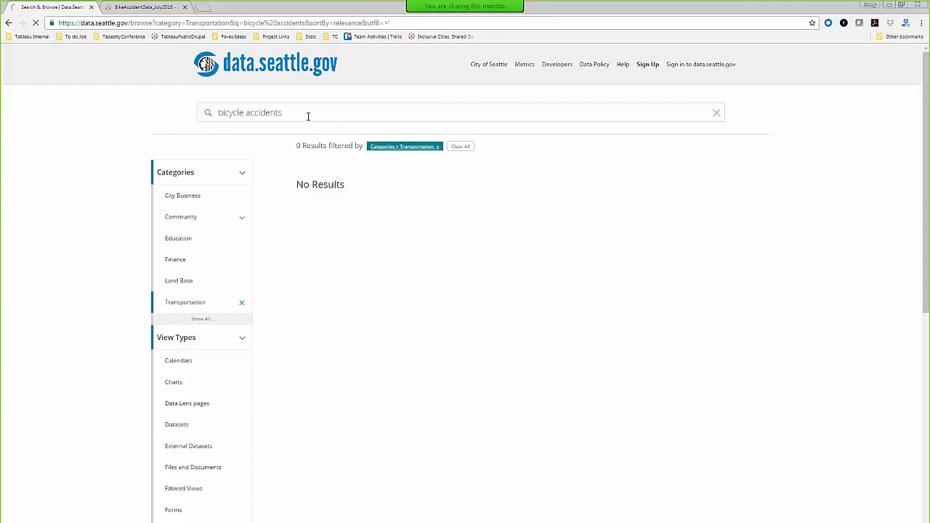
scroll(189, 415, "down", 4)
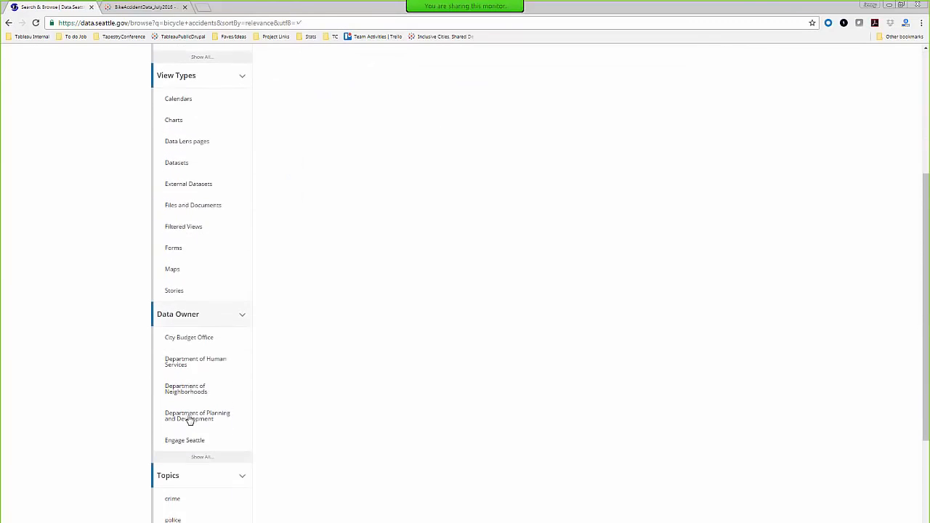
scroll(189, 420, "down", 3)
scroll(190, 407, "up", 3)
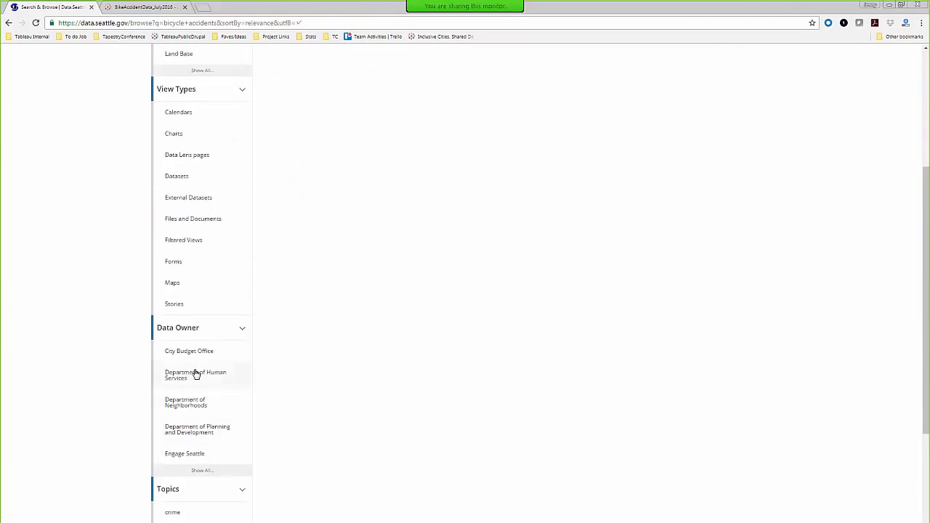
scroll(196, 367, "up", 5)
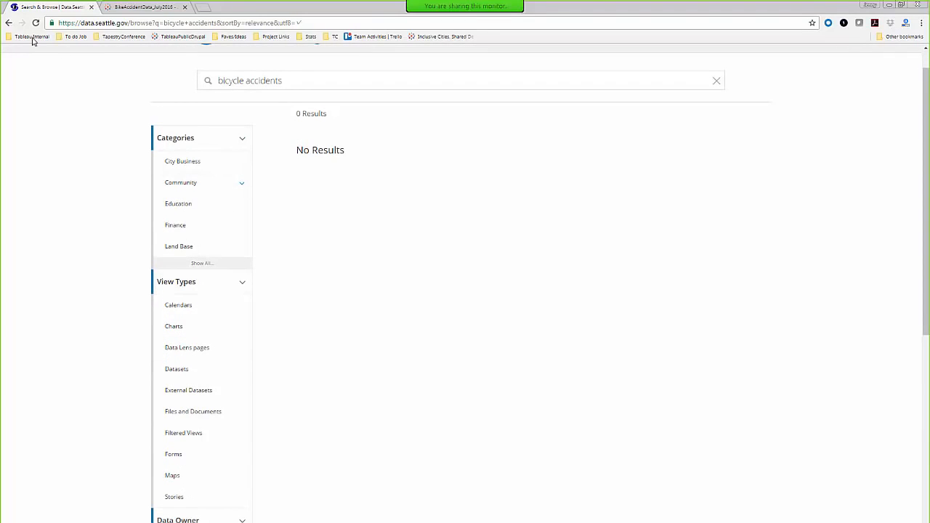
left_click(8, 23)
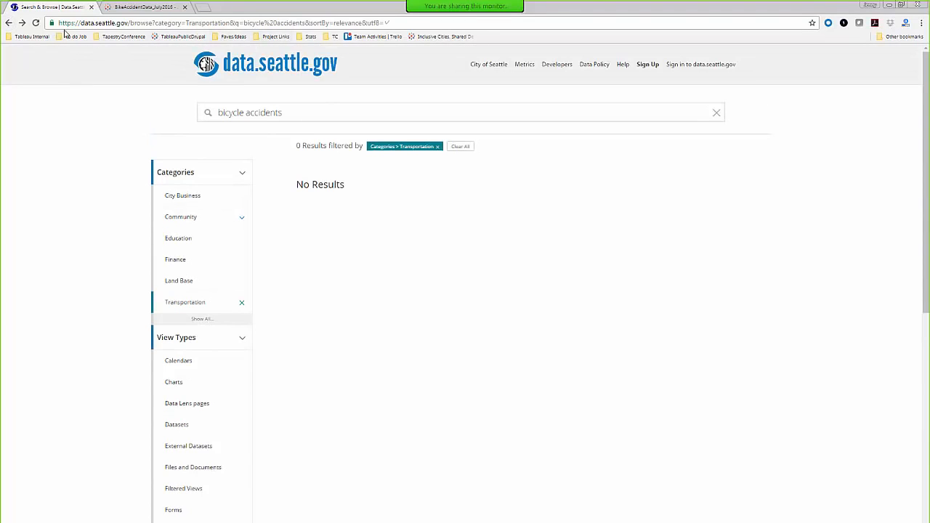
- Return to the data.seattle.gov home page and search the Public Safety category for "bicycle collisions"
left_click(272, 65)
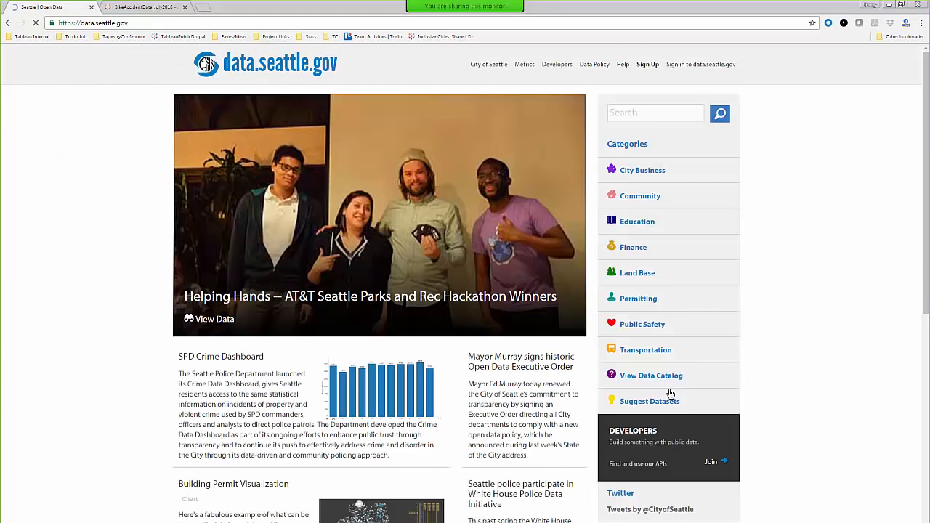
left_click(641, 325)
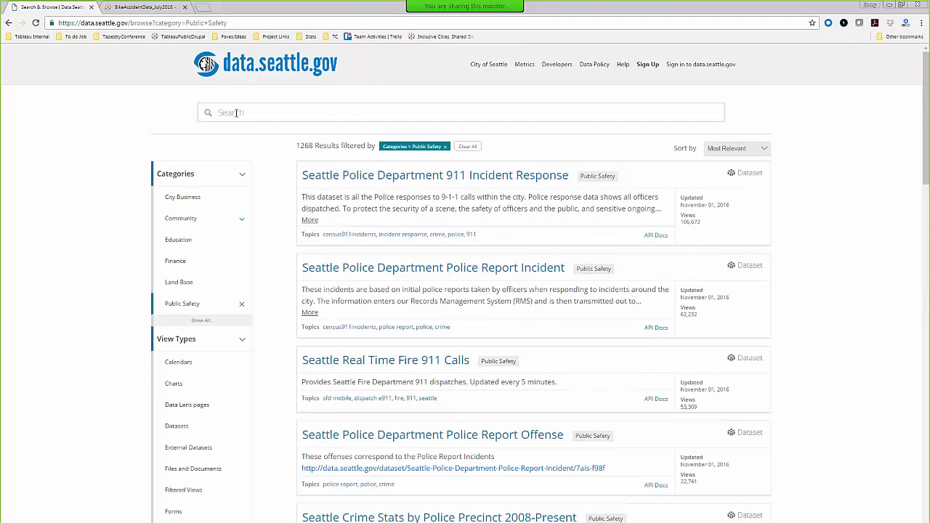
left_click(236, 113)
type("bicycle")
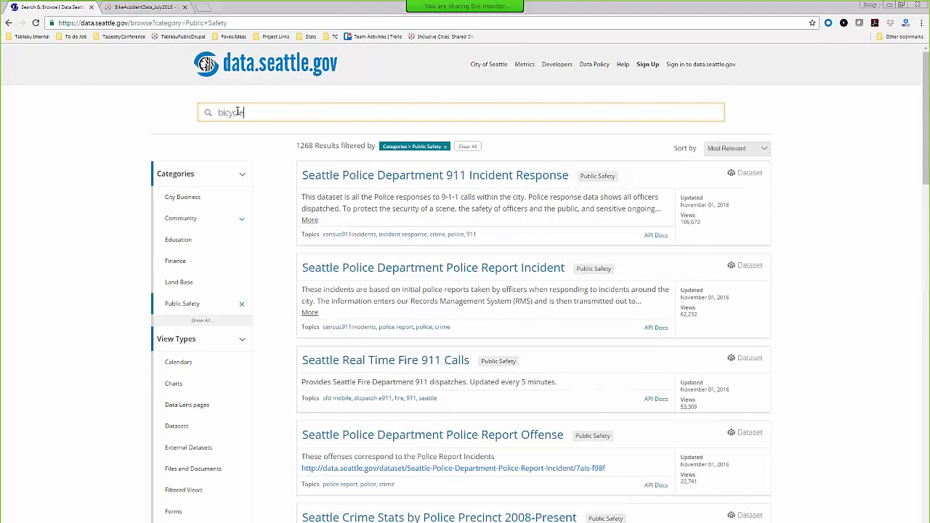
type(" accidents")
key("ctrl+shift+Left")
type("collisions")
key("Return")
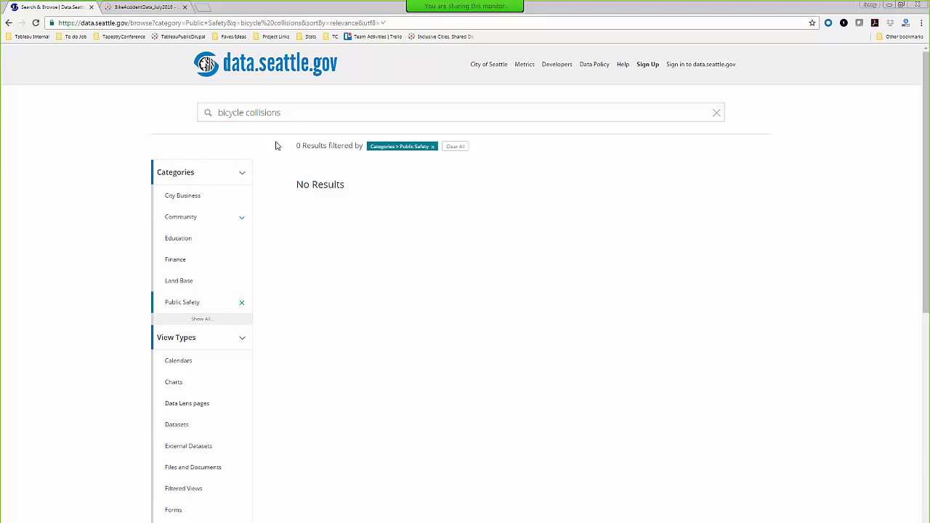
- Shorten the Public Safety search to "collisions" and look through the listed datasets
left_click_drag(246, 113, 162, 116)
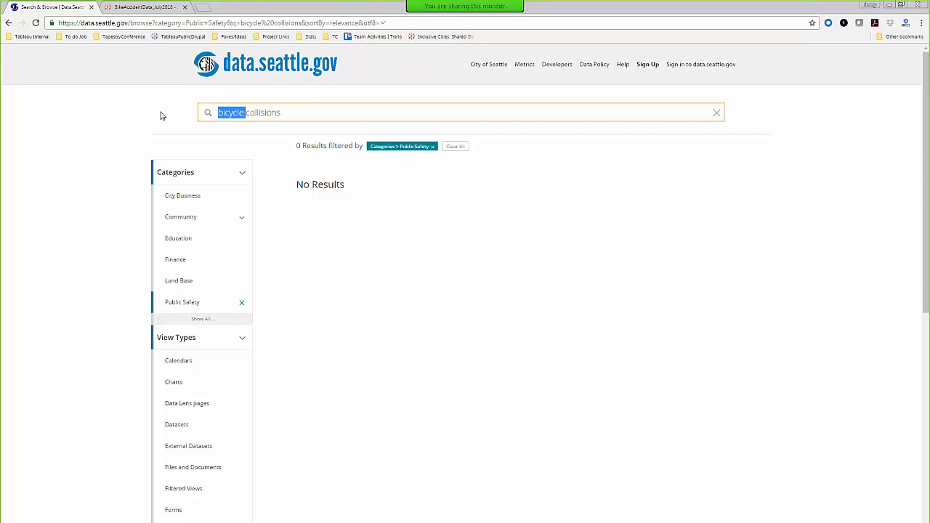
key("BackSpace")
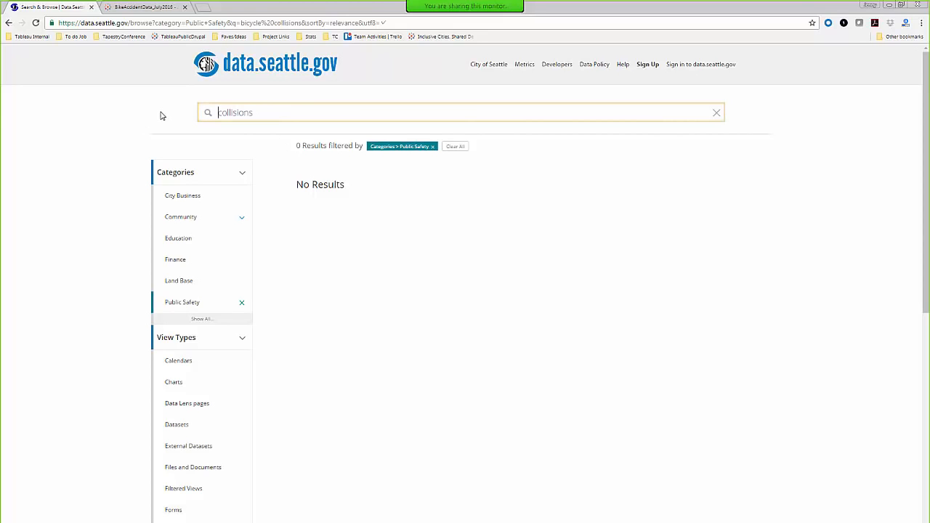
key("Return")
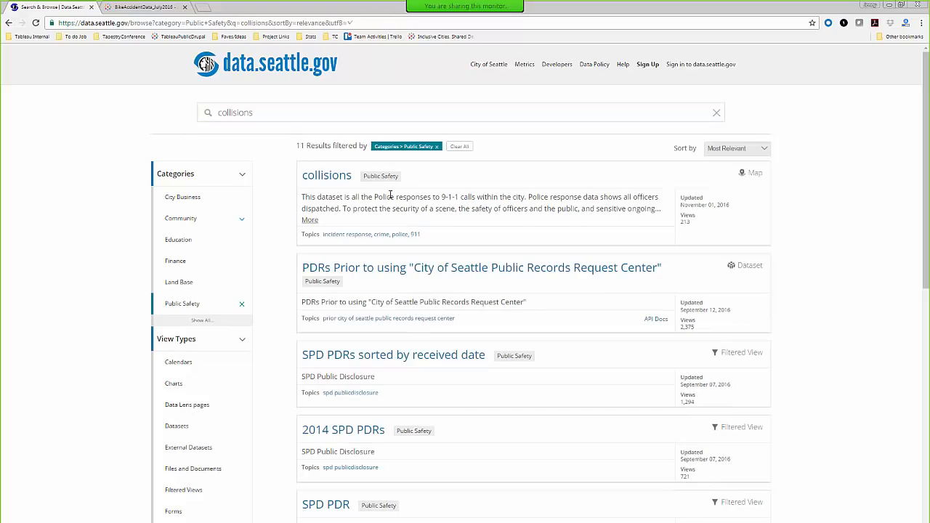
scroll(426, 364, "down", 5)
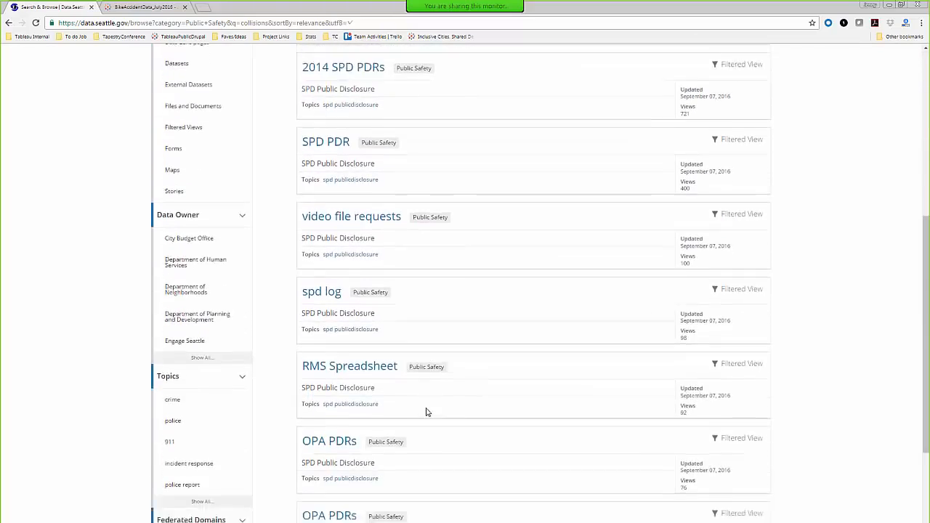
scroll(426, 412, "down", 3)
scroll(426, 414, "up", 8)
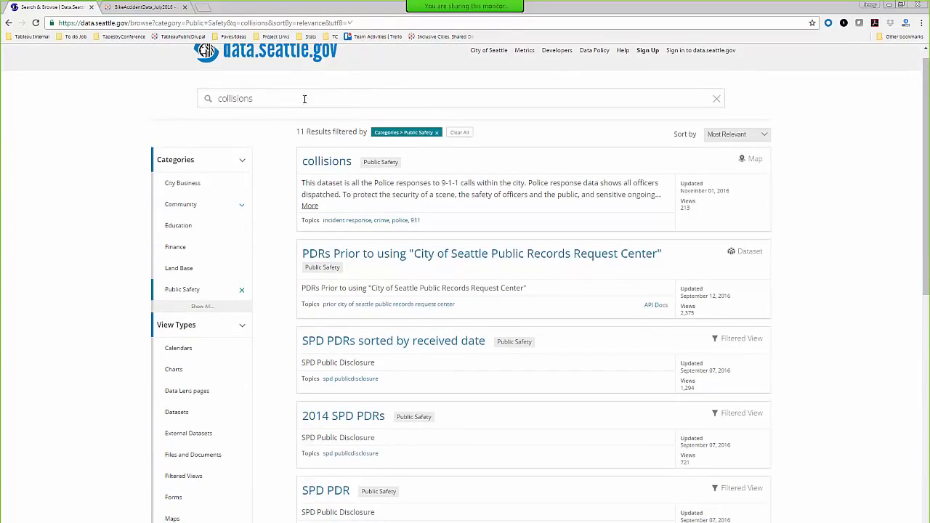
- Change the category filter for the collisions search to Transportation and open the "bicycle collision data" filtered view
left_click(186, 165)
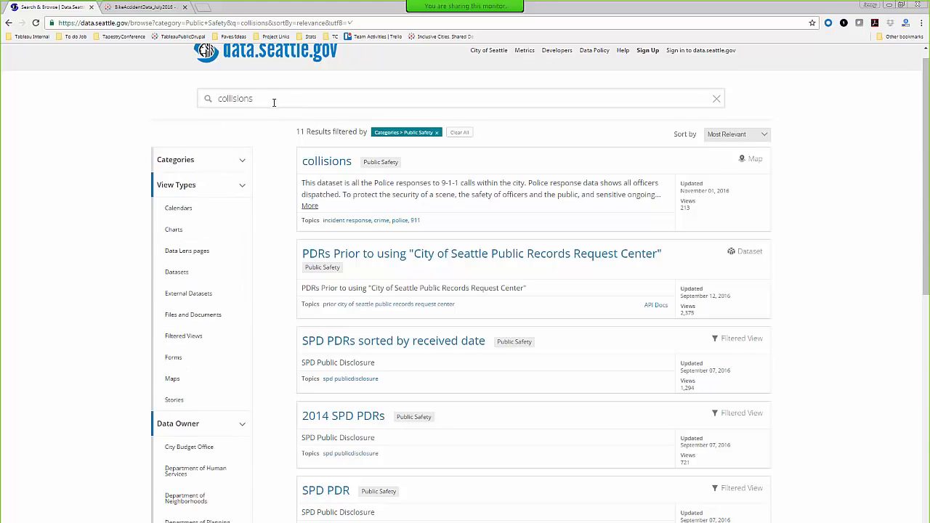
left_click(194, 164)
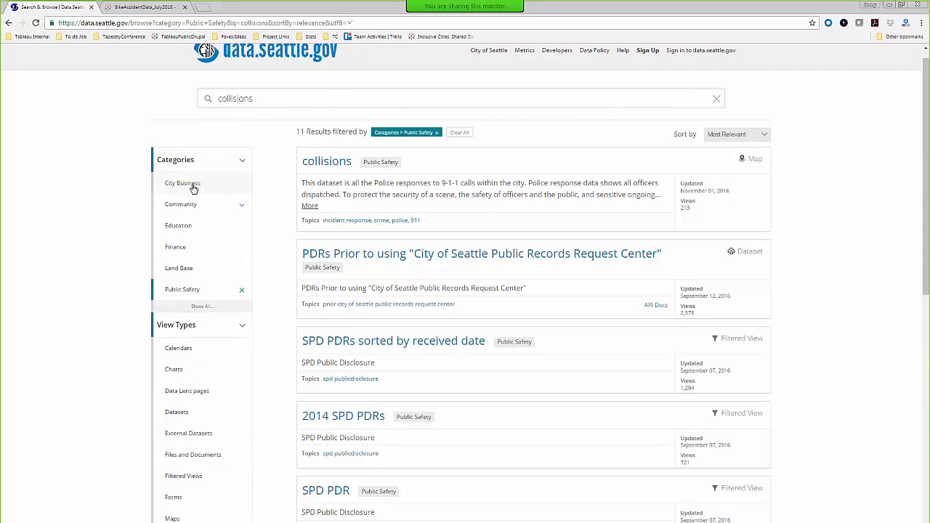
left_click(204, 307)
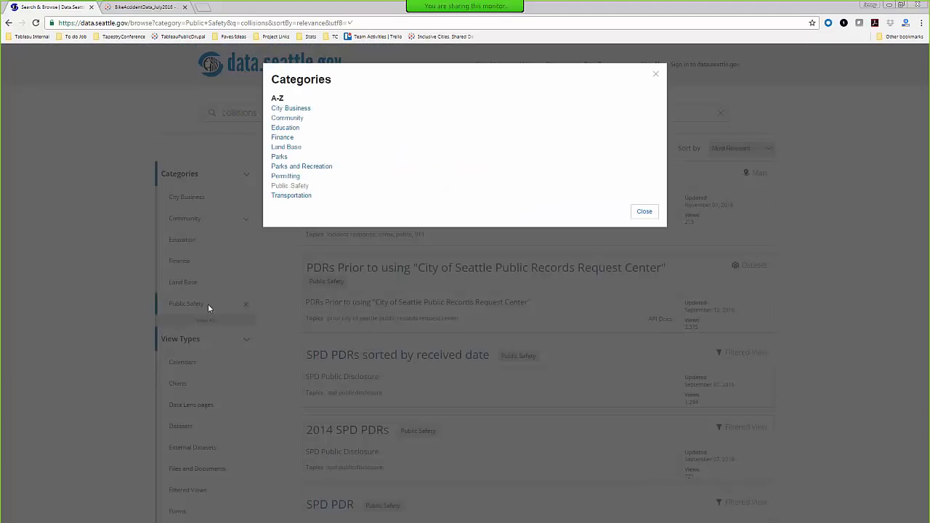
left_click(290, 196)
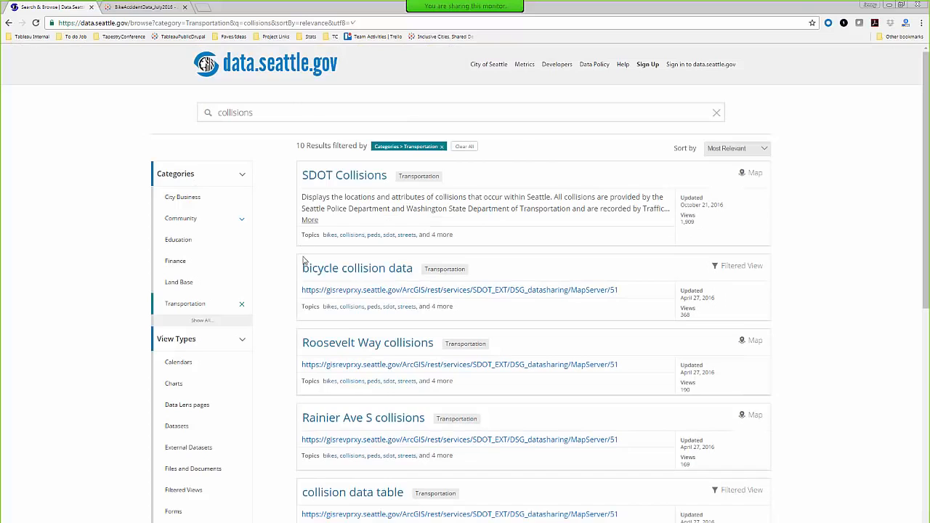
left_click(361, 276)
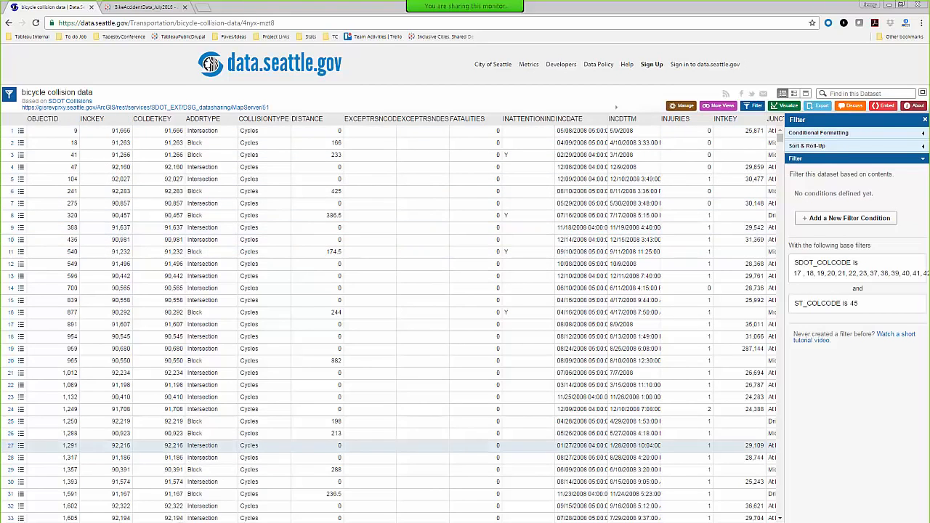
- Examine the bicycle collision table's columns, including location, road condition, collision code, severity and weather
scroll(401, 319, "right", 4)
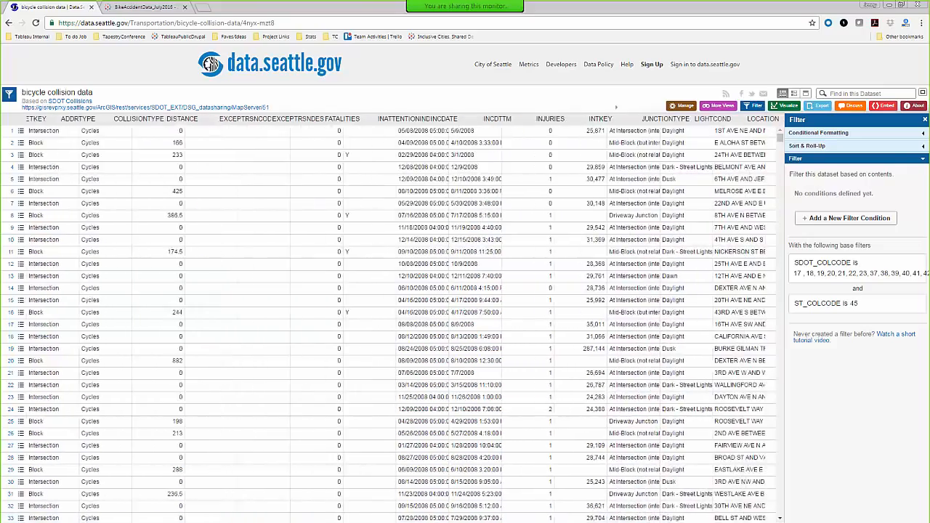
scroll(405, 320, "right", 4)
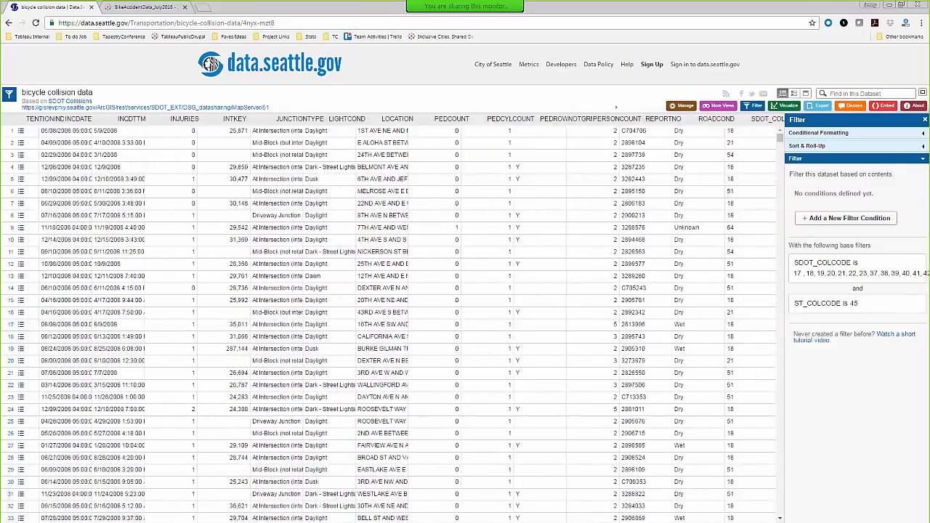
scroll(405, 320, "right", 1)
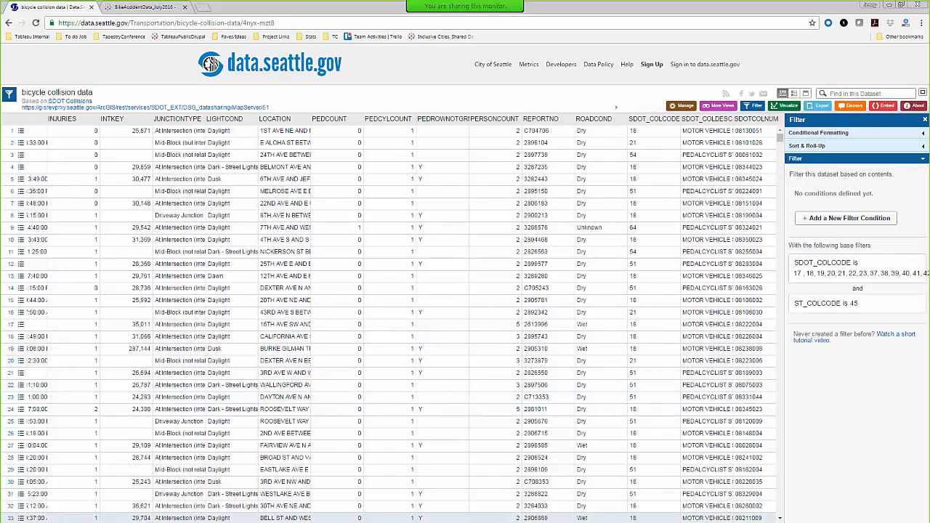
scroll(393, 320, "right", 5)
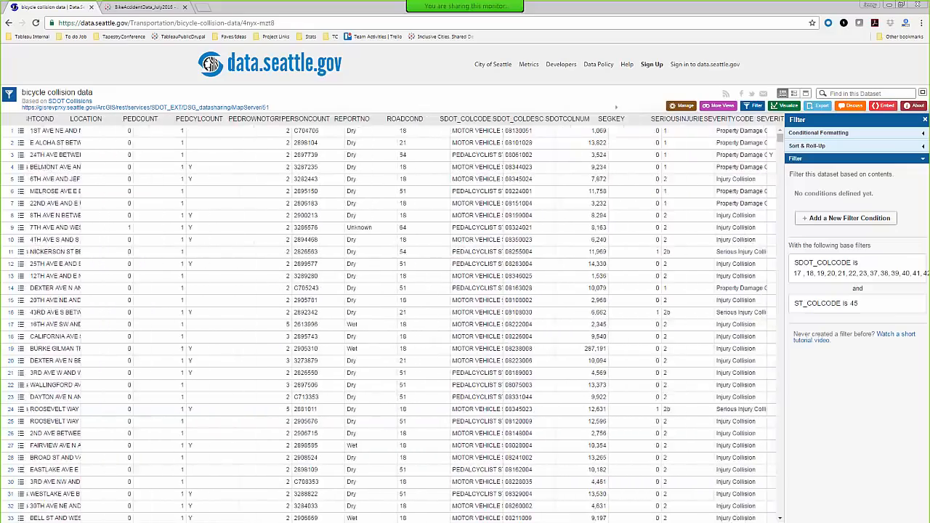
scroll(392, 320, "right", 8)
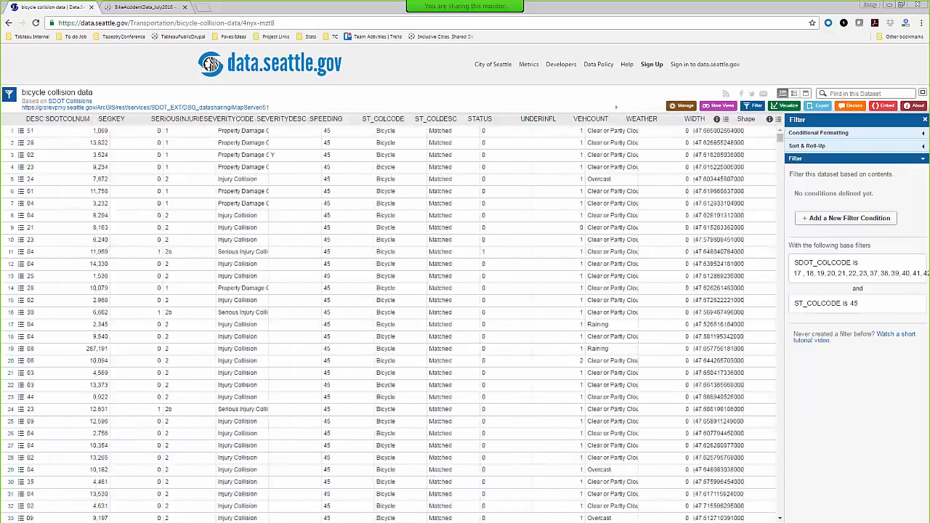
scroll(392, 319, "right", 2)
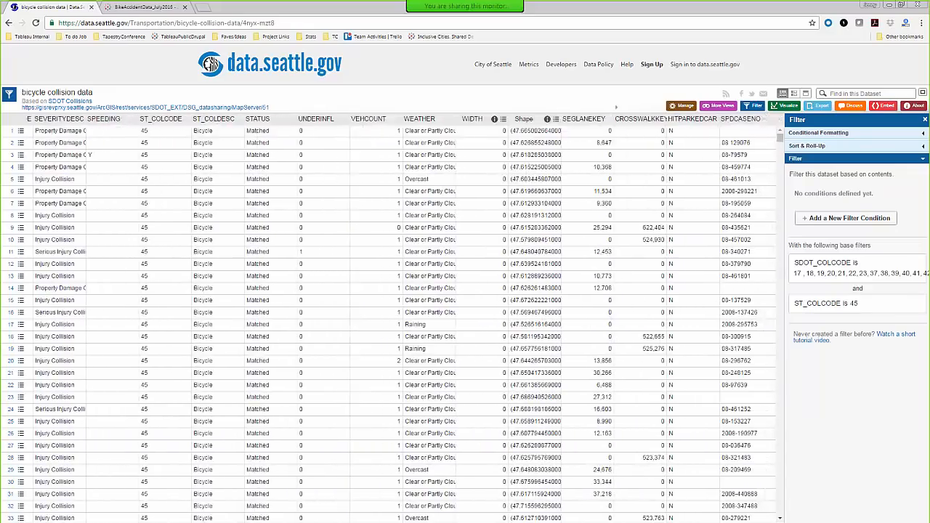
scroll(393, 320, "right", 1)
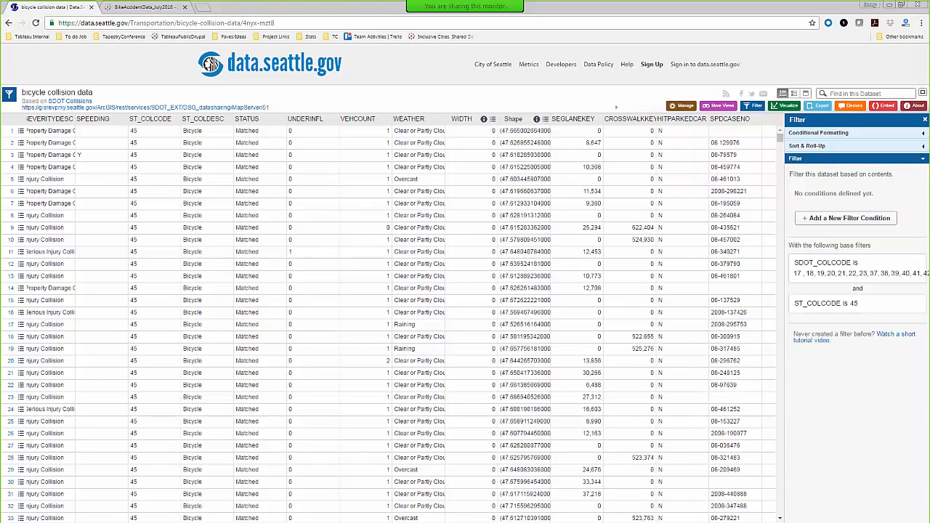
scroll(389, 320, "left", 2)
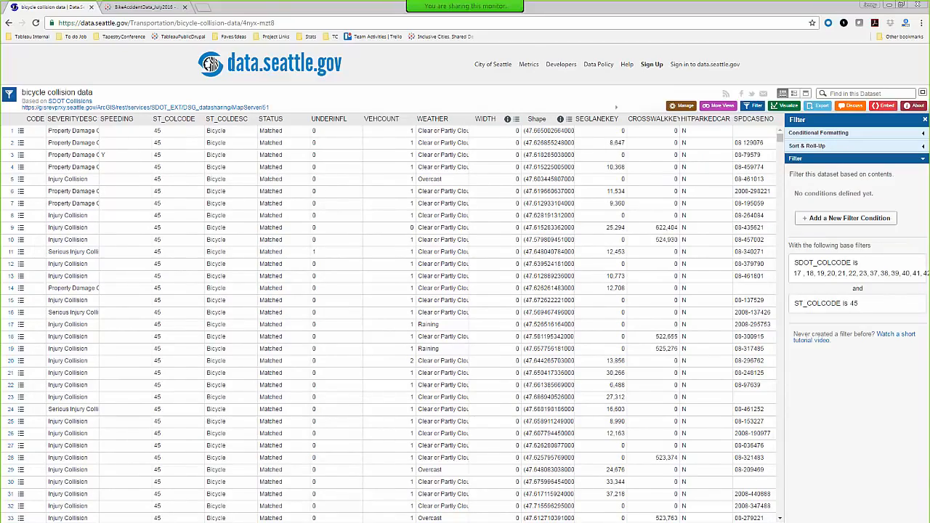
scroll(402, 320, "left", 10)
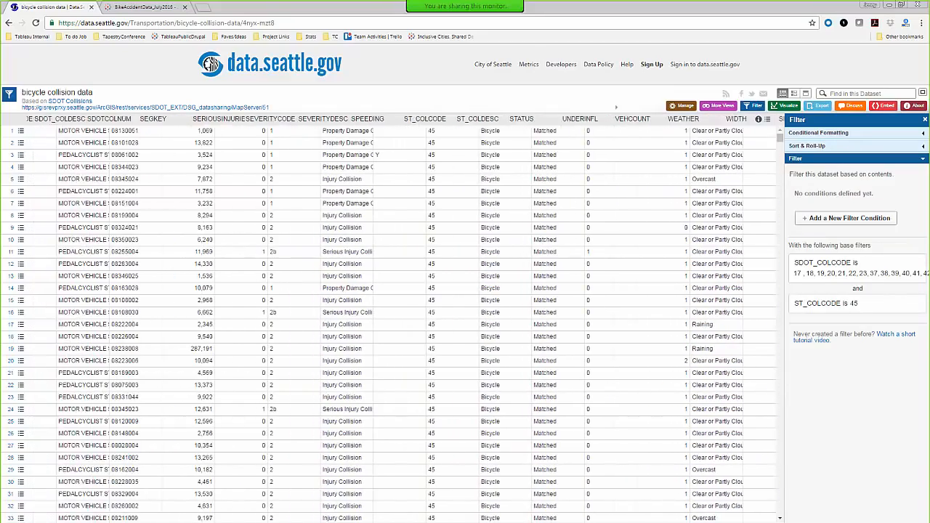
scroll(403, 320, "left", 10)
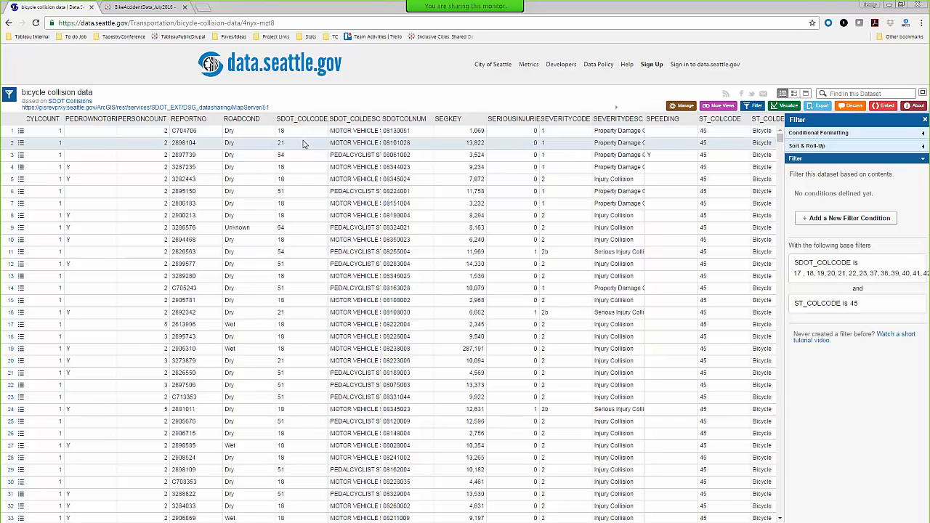
- Read the first record's full SDOT_COLDESC text and look across the neighbouring columns of the bicycle collision table
left_click(357, 133)
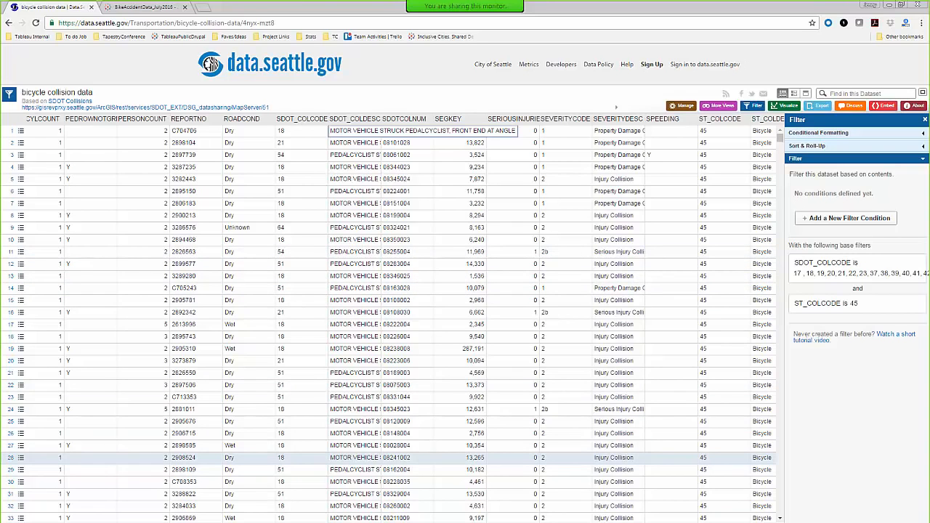
scroll(406, 457, "right", 3)
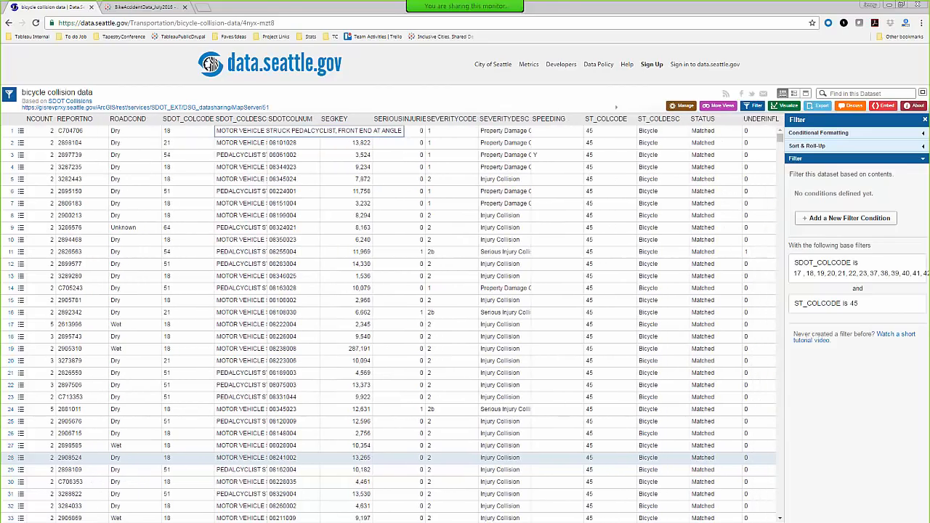
scroll(407, 457, "left", 5)
scroll(407, 457, "left", 1)
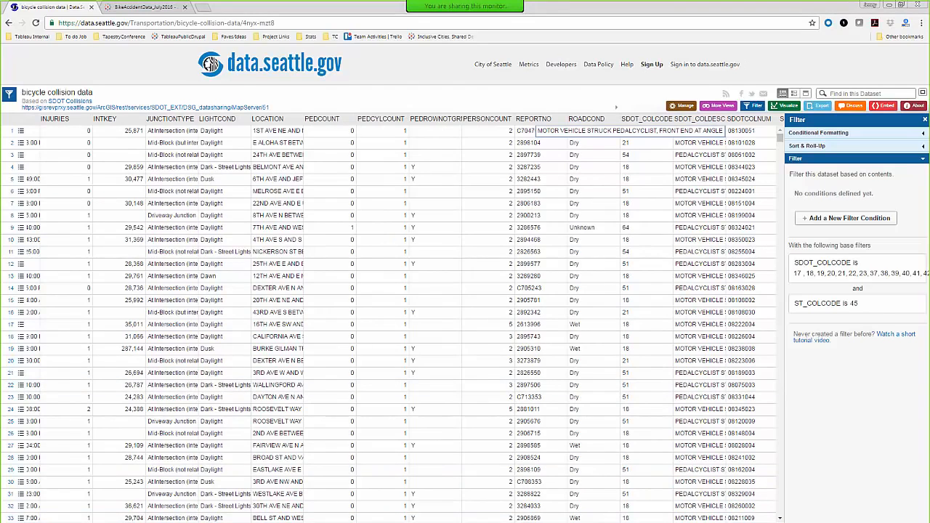
- Switch to the Excel bike collision workbook and examine its INCKEY, INCDATE, Date Time, Collision Description, Latitude and Longitude columns
key("alt+Tab")
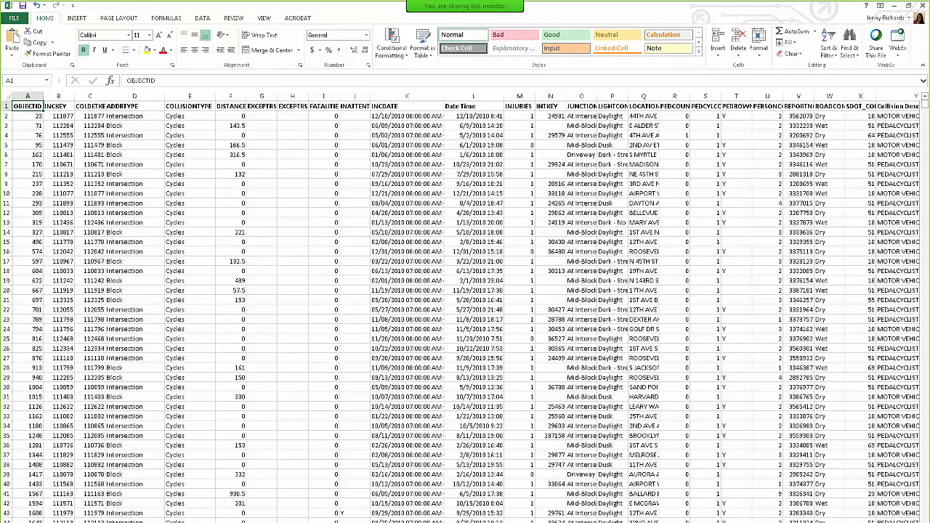
key("Right")
key("Right")
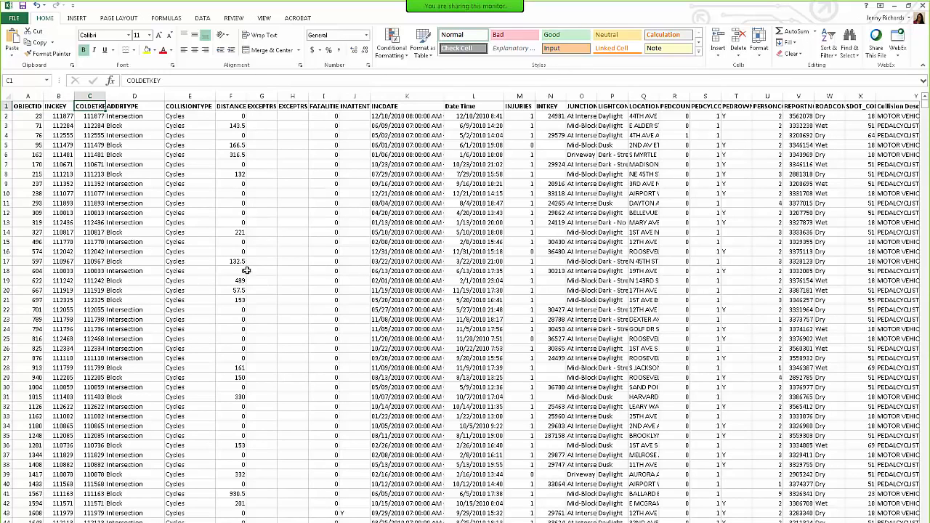
left_click(58, 96)
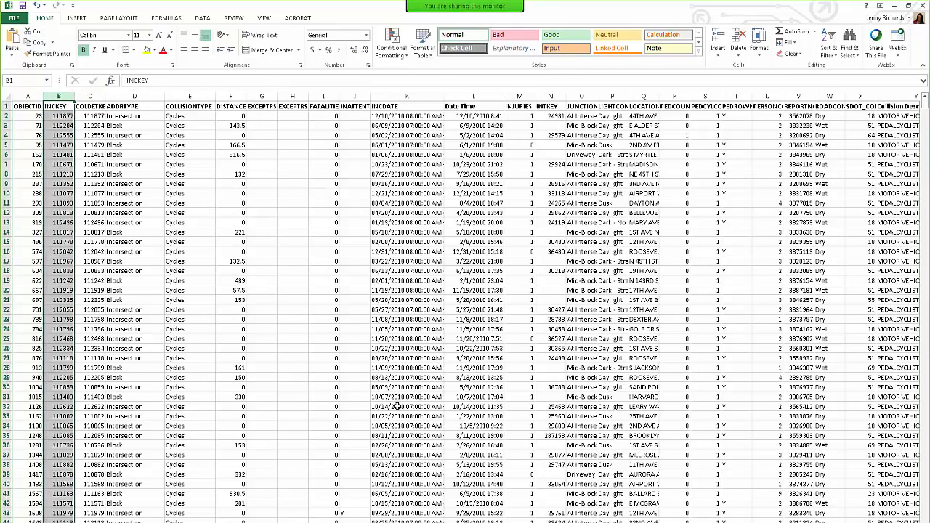
left_click(412, 118)
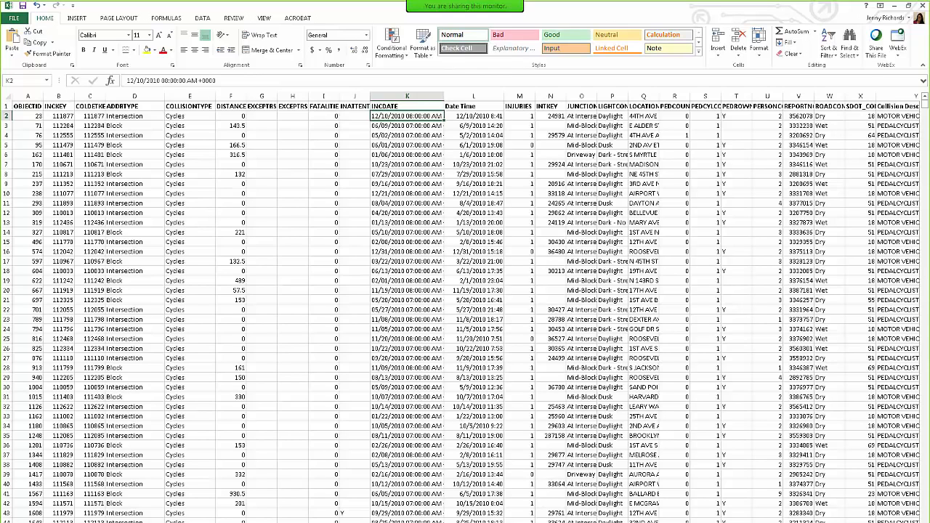
scroll(465, 306, "right", 6)
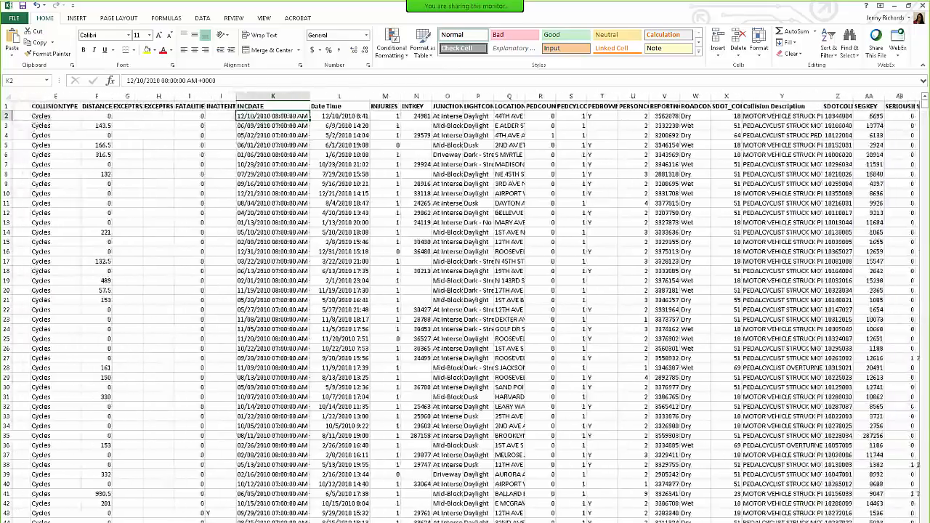
scroll(465, 306, "right", 6)
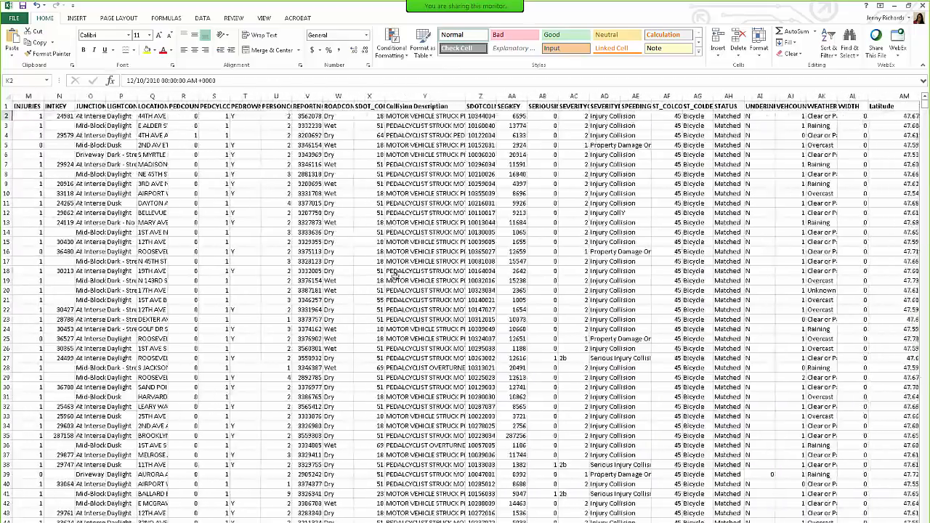
left_click(418, 109)
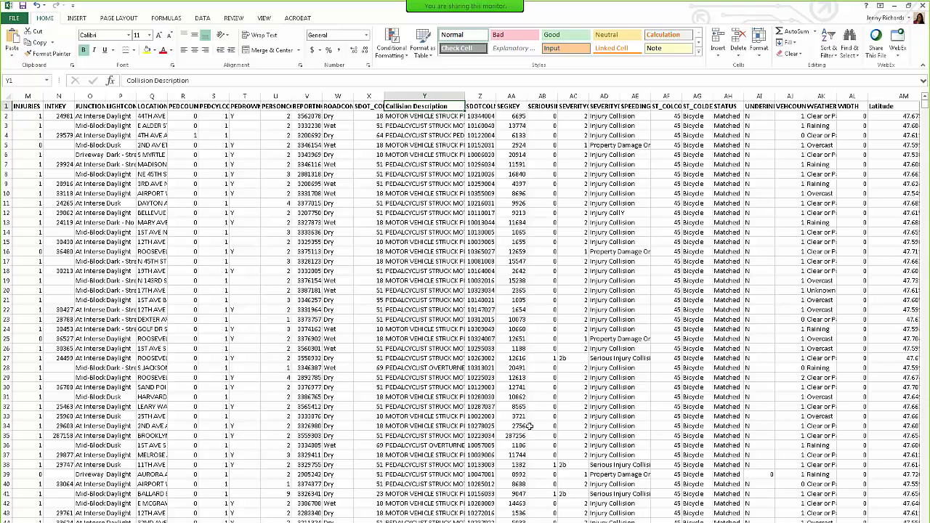
scroll(465, 305, "right", 5)
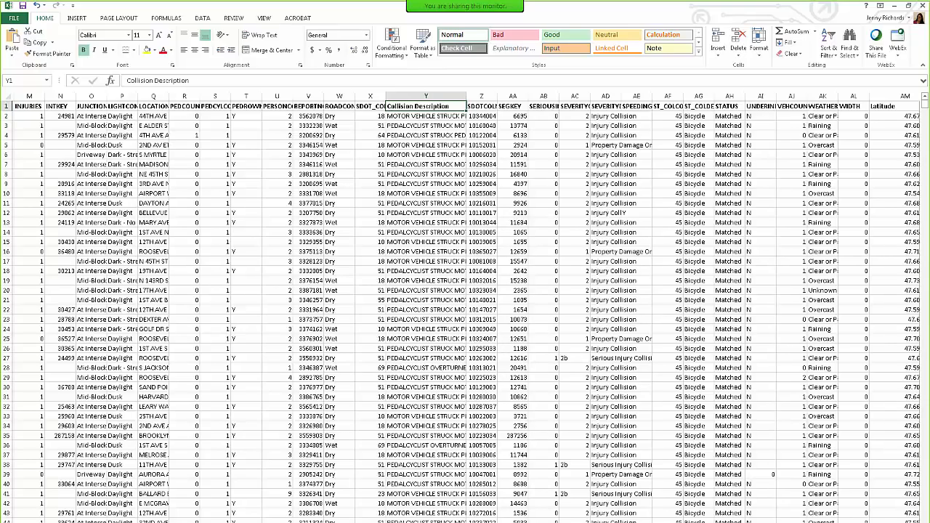
scroll(465, 305, "right", 1)
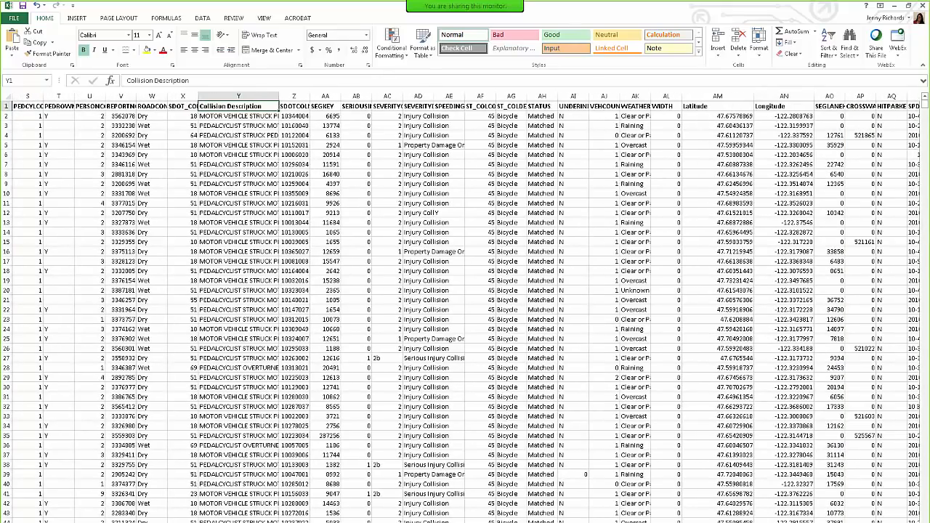
- Check how far the records extend down the COLLISIONTYPE column and return to cell A1
scroll(465, 305, "left", 15)
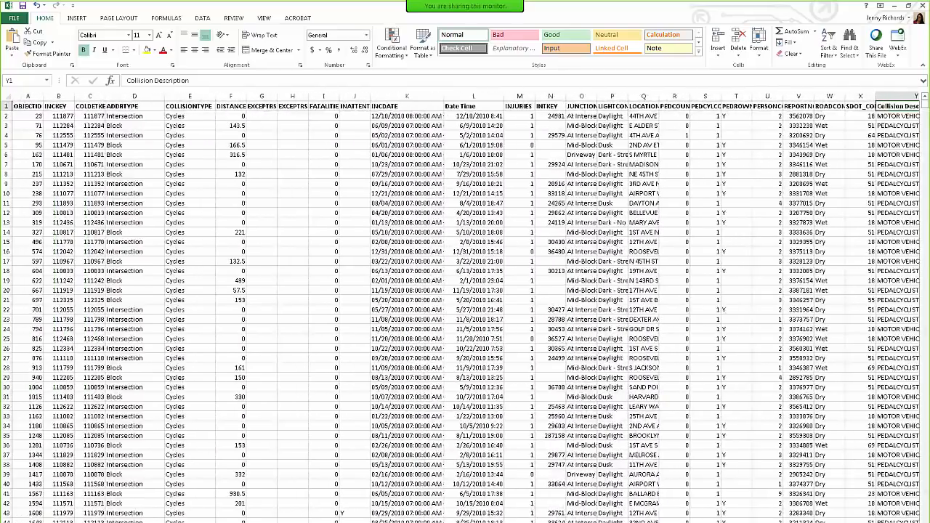
scroll(475, 312, "down", 3)
left_click(197, 319)
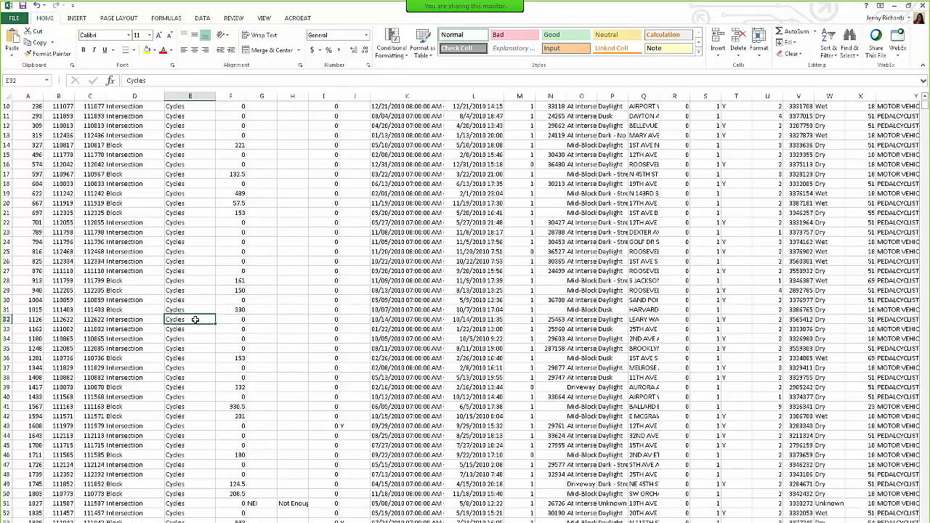
key("ctrl+Down")
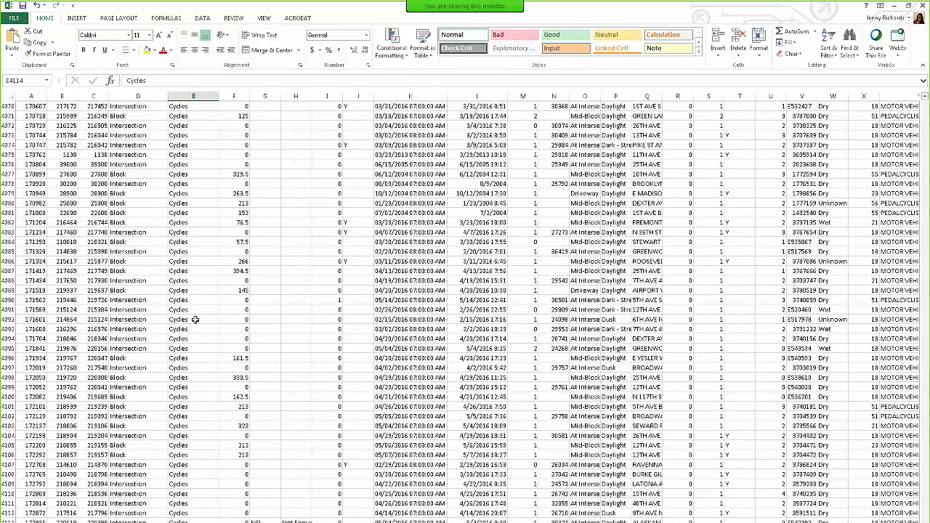
key("ctrl+Home")
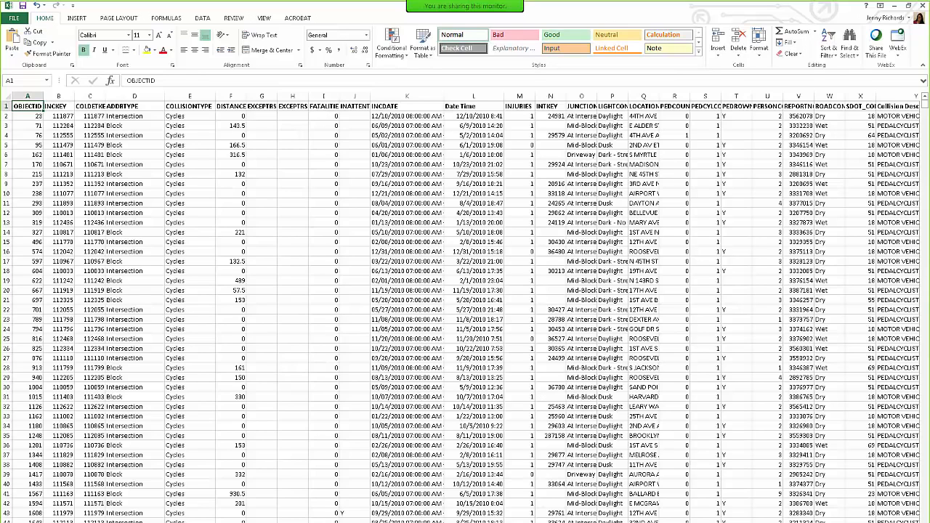
- Return to the bicycle collision data page in the browser, select its web address and display the dataset's download formats
key("alt+Tab")
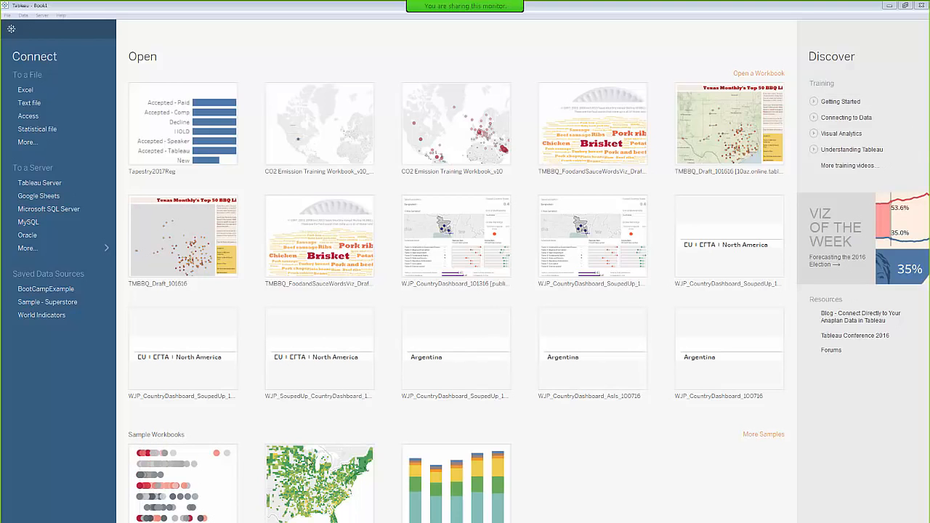
key("alt+Tab")
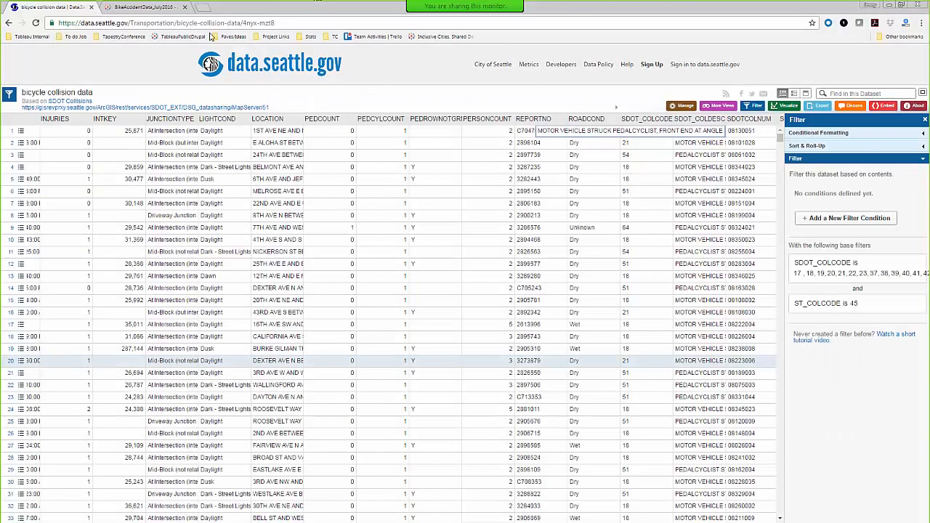
left_click(249, 23)
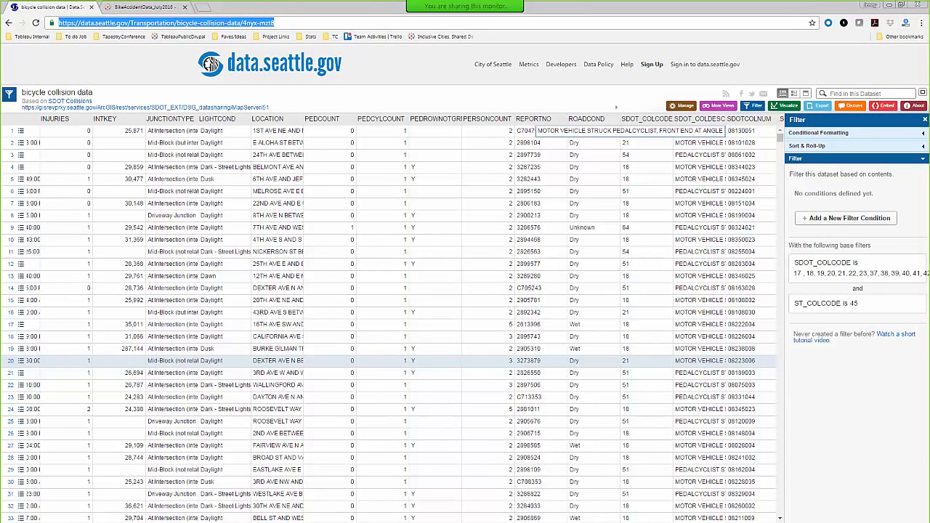
key("alt+Tab")
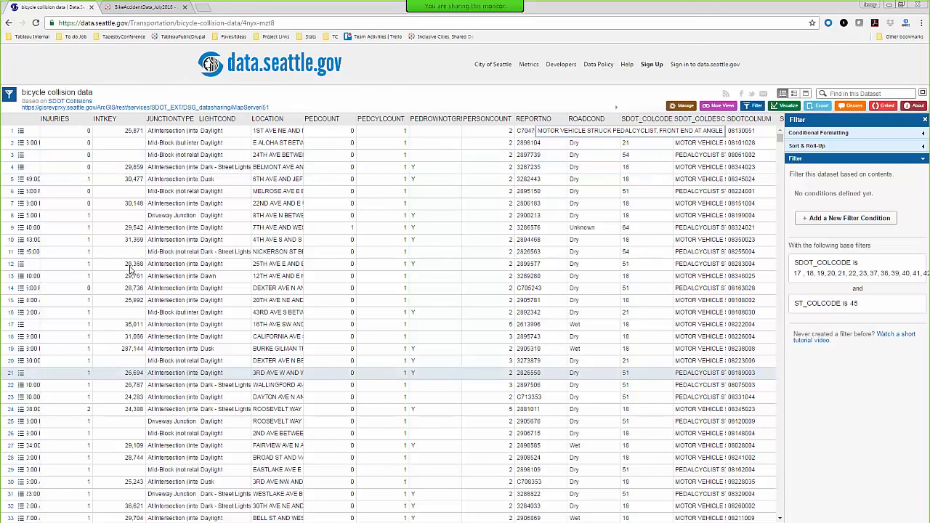
left_click(823, 108)
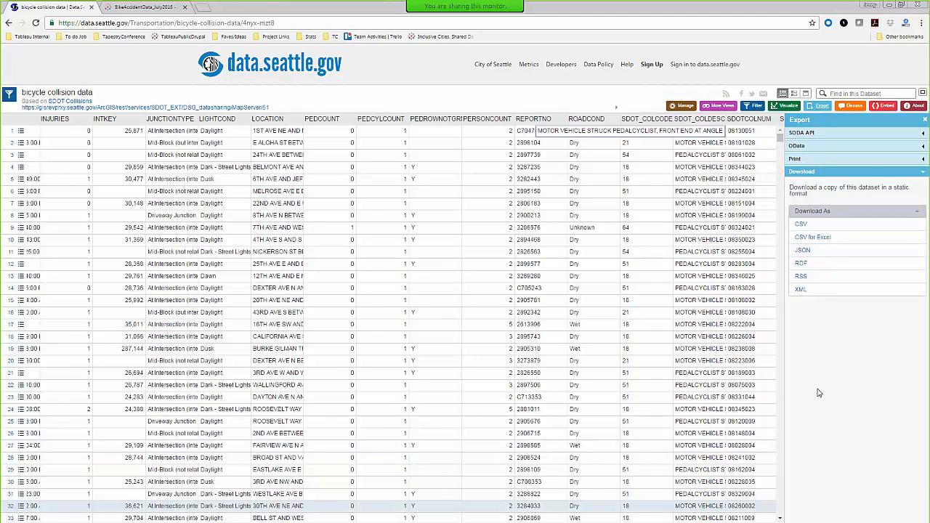
- Switch to Tableau, start an Excel file connection, and close BikeCollisionData_Revised.xlsx in Excel without saving changes
left_click(889, 6)
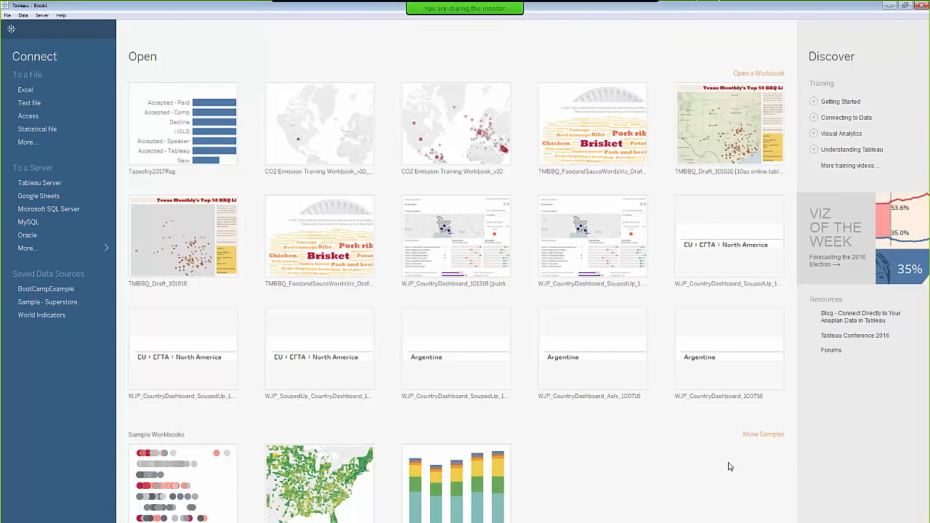
left_click(25, 90)
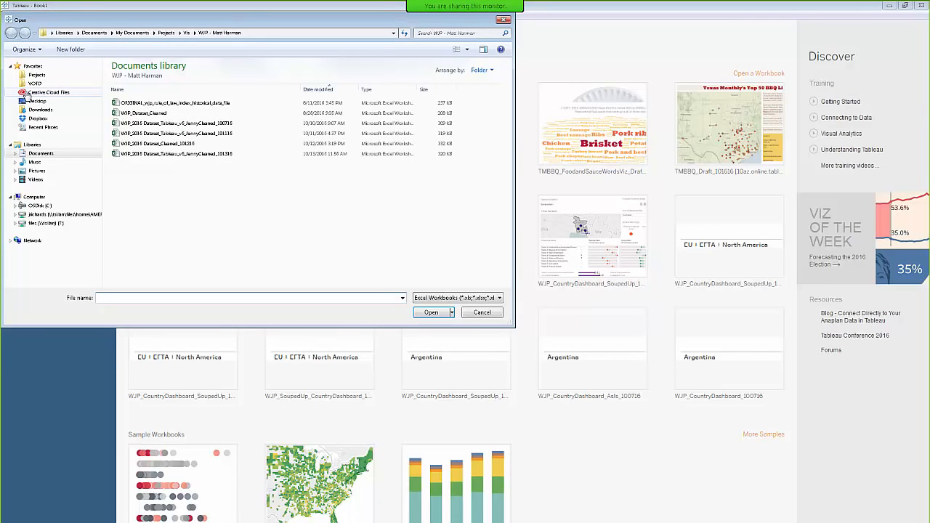
right_click(335, 522)
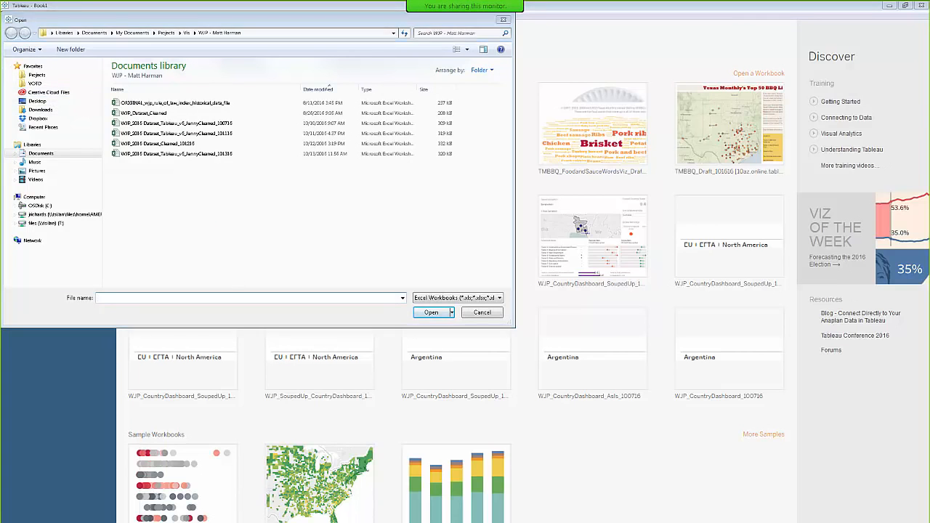
left_click(330, 521)
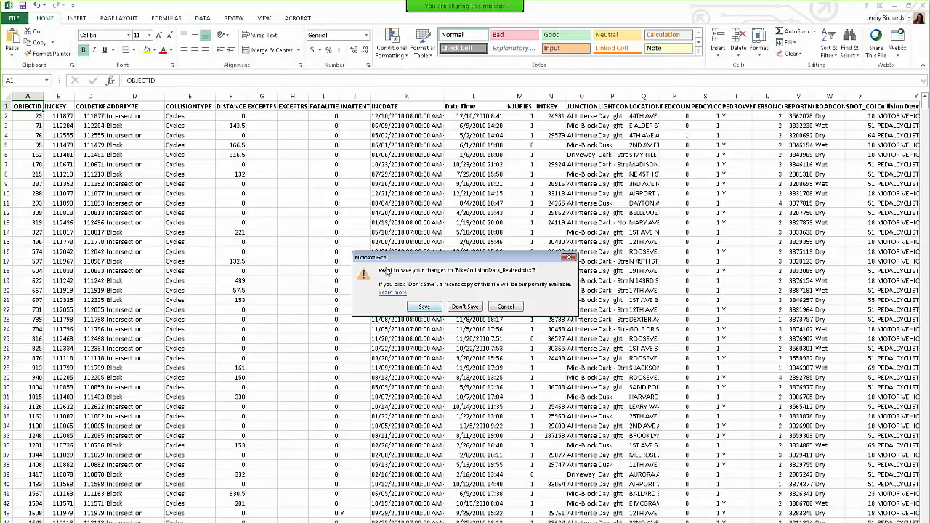
left_click(465, 307)
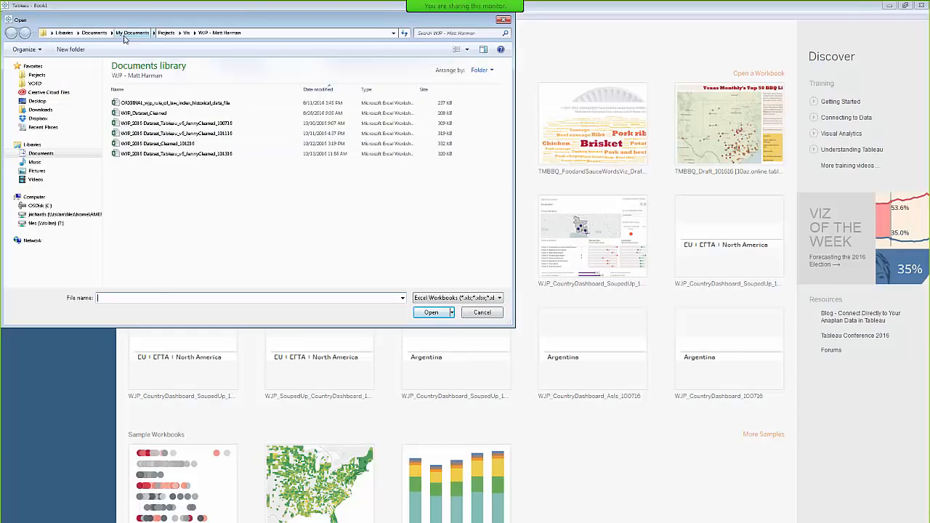
- Connect to the BikeCollisionData_Revised workbook from My Documents > Projects > Training > Intro Training
left_click(130, 33)
left_click(134, 266)
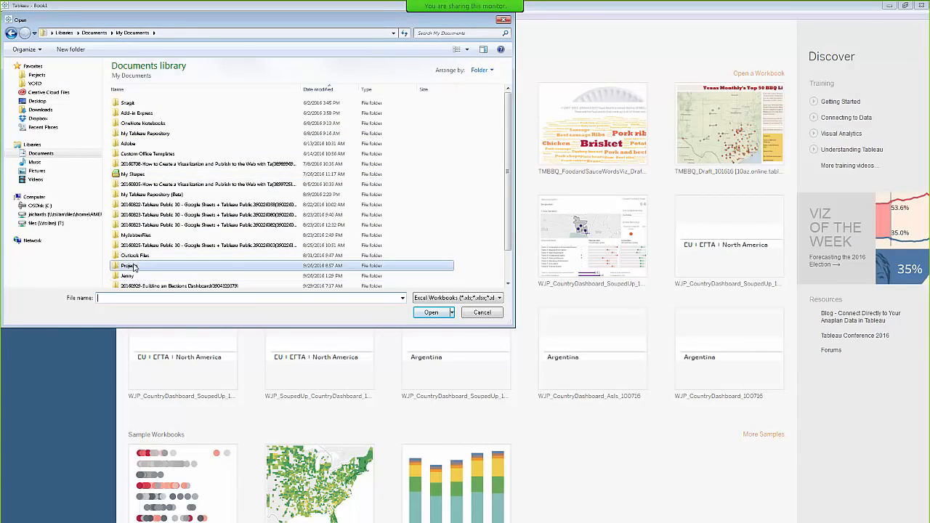
double_click(134, 266)
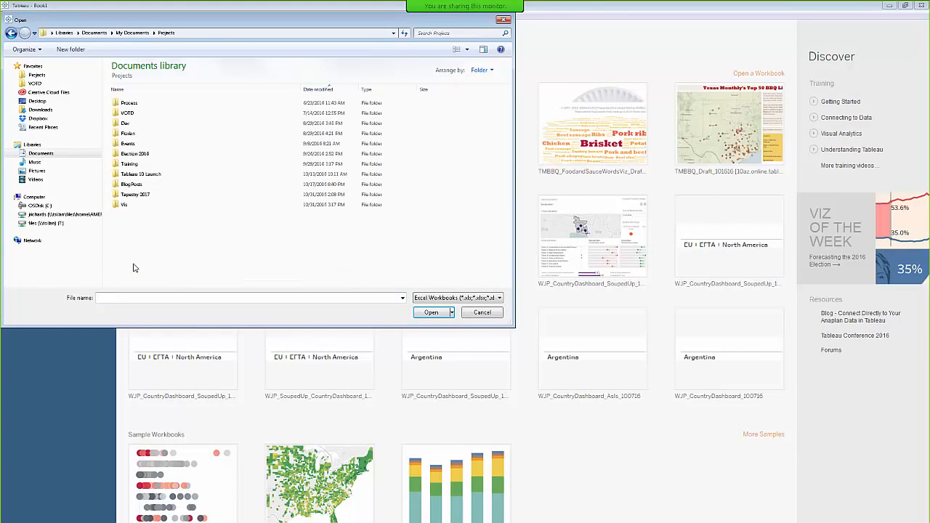
double_click(130, 163)
double_click(131, 114)
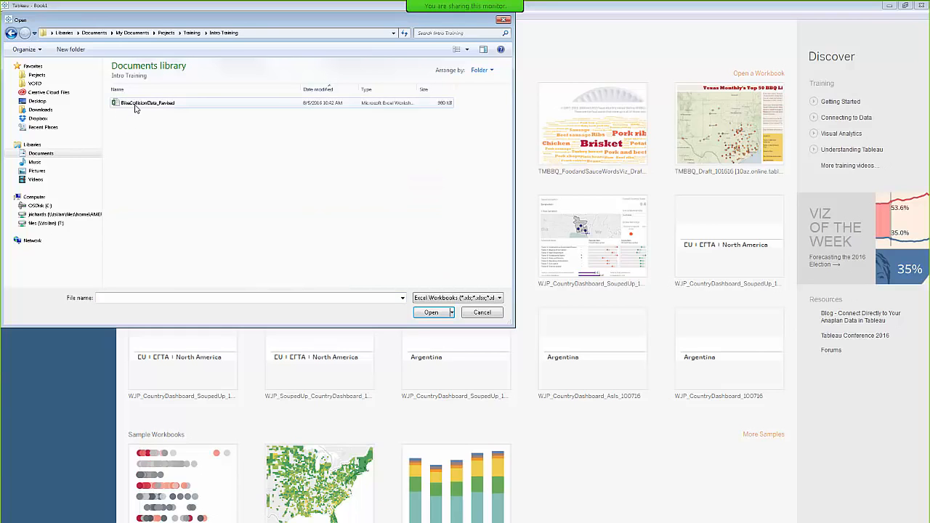
left_click(135, 103)
left_click(418, 314)
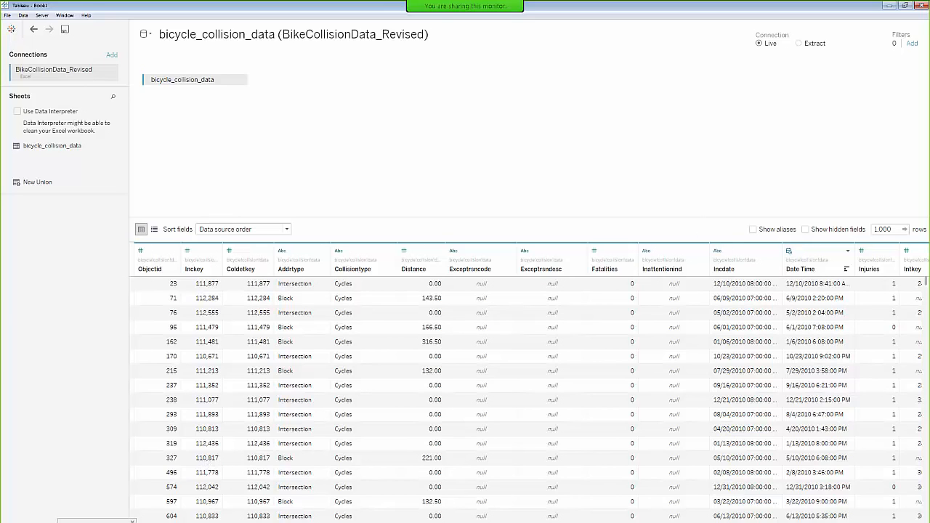
- Widen the Collision Description column in the data preview and look through the fields as far as Latitude, Longitude and Crosswalkkey
scroll(531, 383, "right", 10)
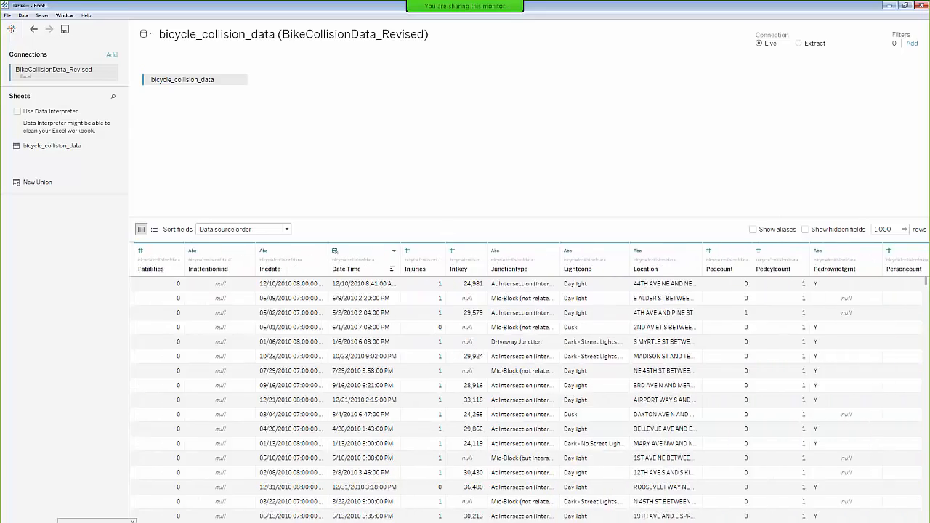
scroll(536, 384, "right", 10)
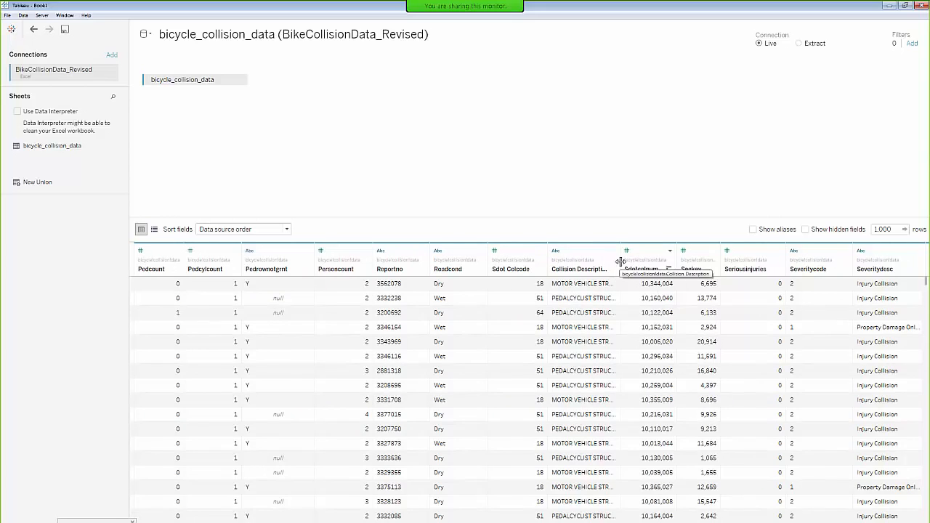
left_click_drag(619, 268, 633, 267)
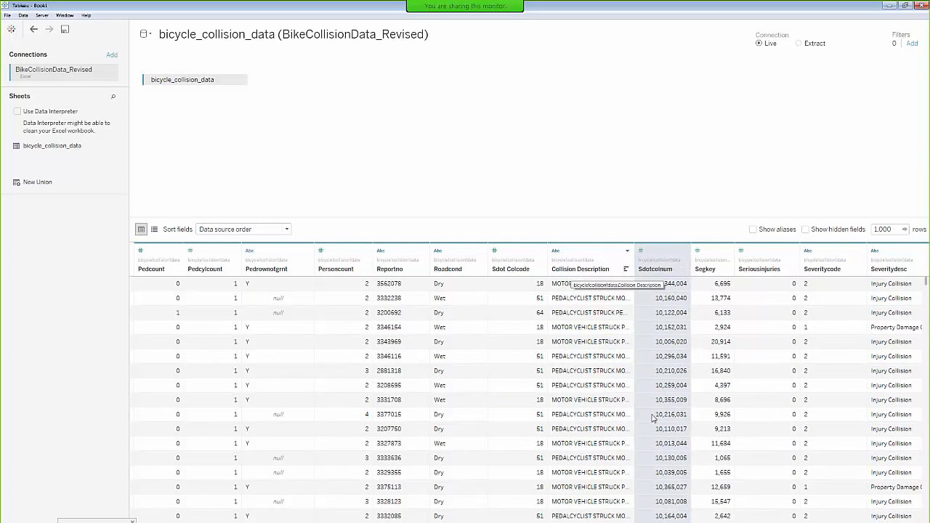
scroll(534, 382, "right", 12)
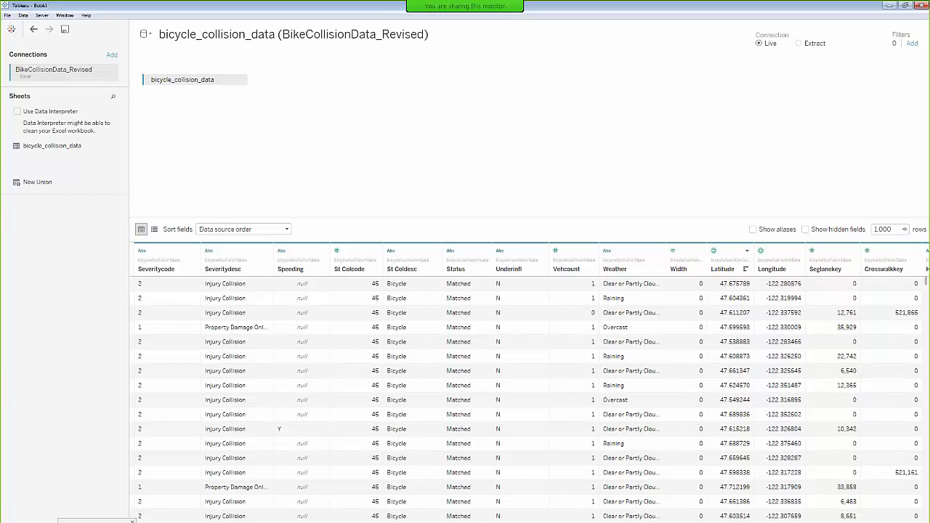
scroll(530, 385, "left", 8)
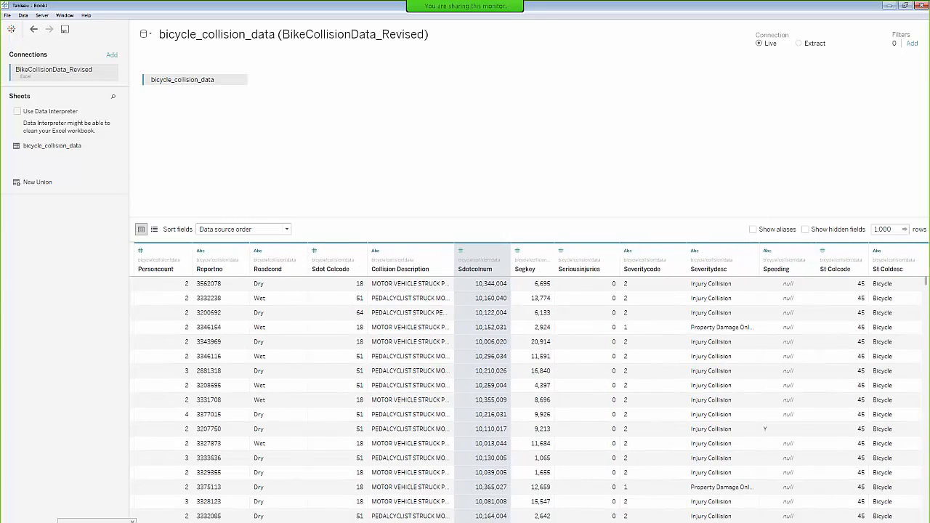
- Look back through the preview fields from St Coldesc to Fatalities and widen the Incdate column to show its full timestamps
scroll(530, 385, "left", 1)
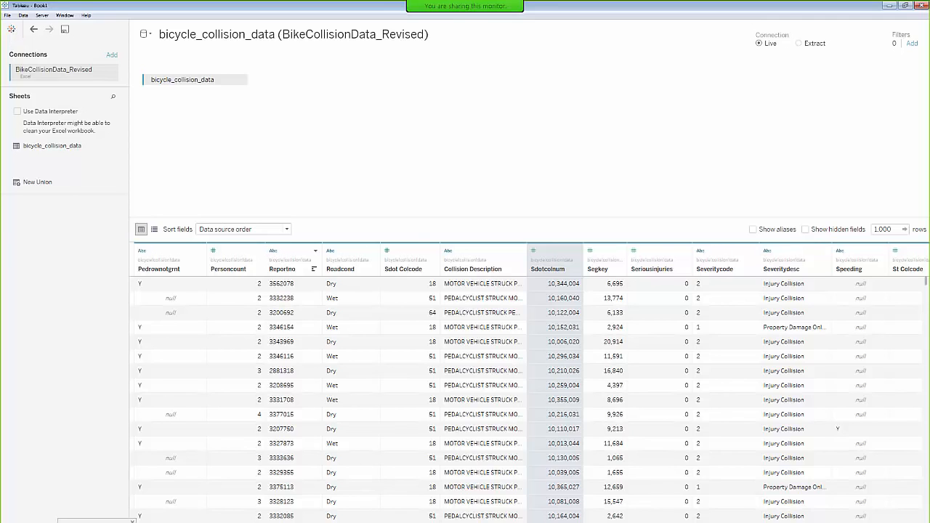
scroll(531, 382, "left", 2)
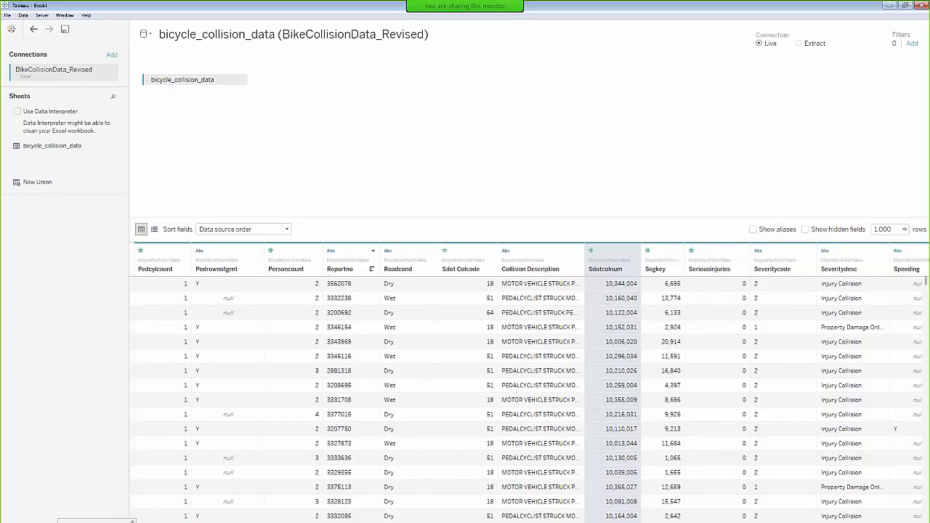
scroll(530, 382, "left", 2)
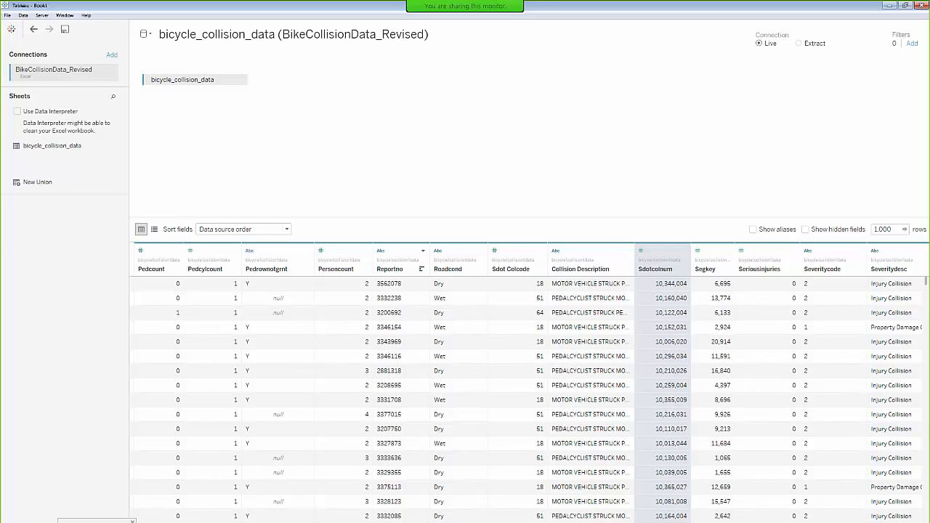
scroll(531, 382, "left", 10)
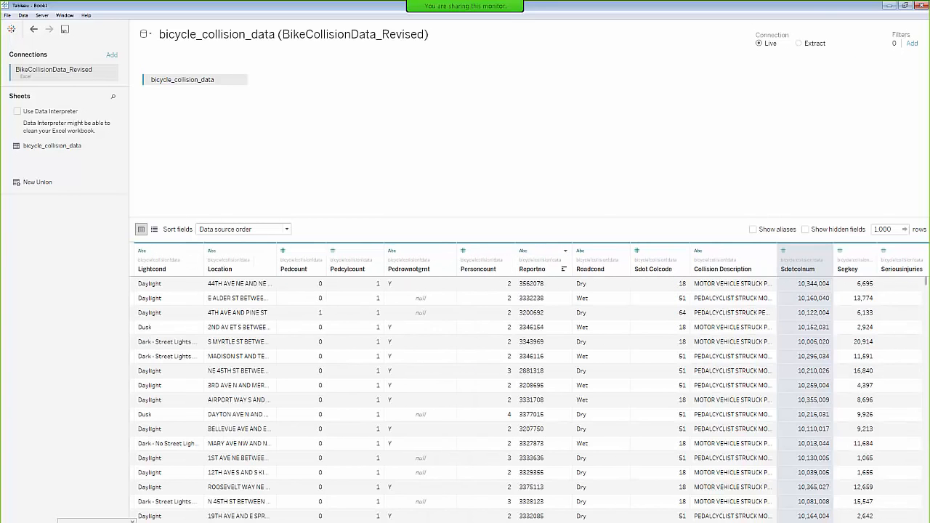
scroll(531, 382, "left", 10)
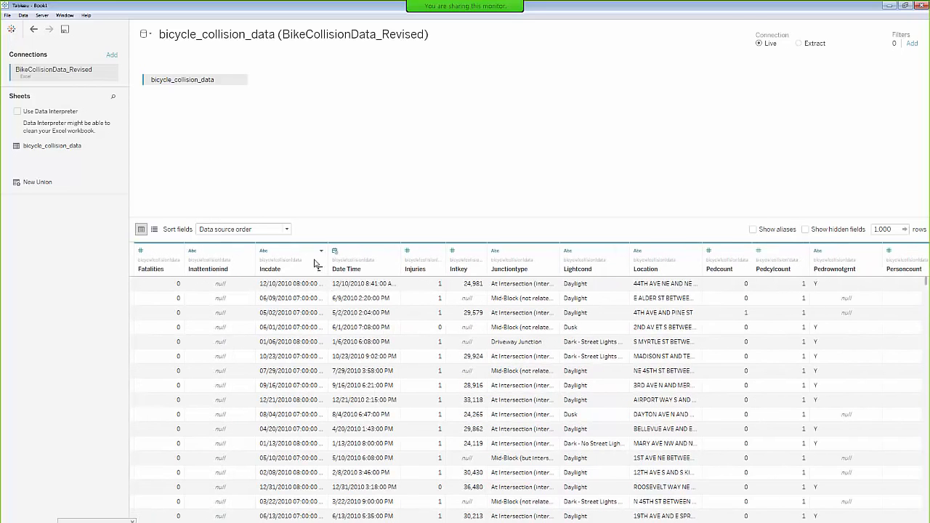
left_click_drag(332, 249, 377, 249)
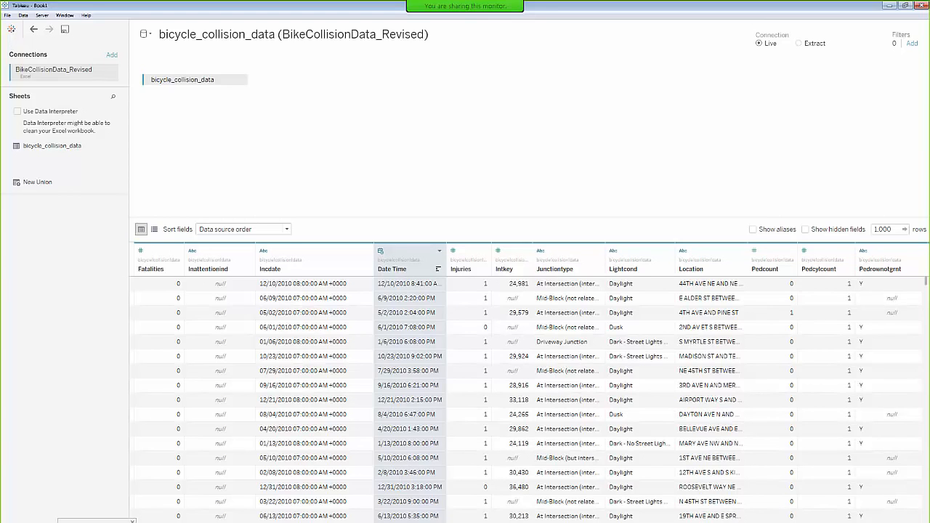
- Examine the preview columns from Distance to Sdot Colcode and select the Location column
scroll(529, 399, "left", 3)
scroll(529, 400, "left", 1)
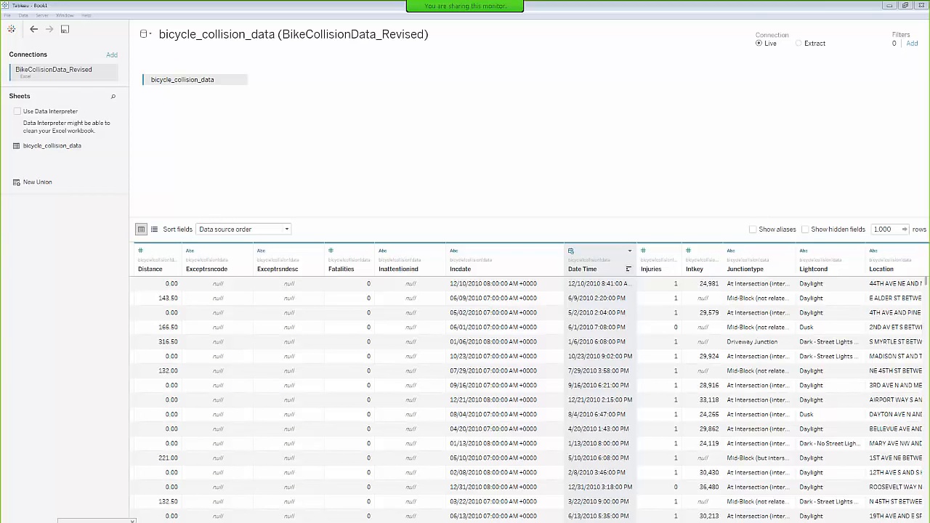
scroll(530, 400, "right", 10)
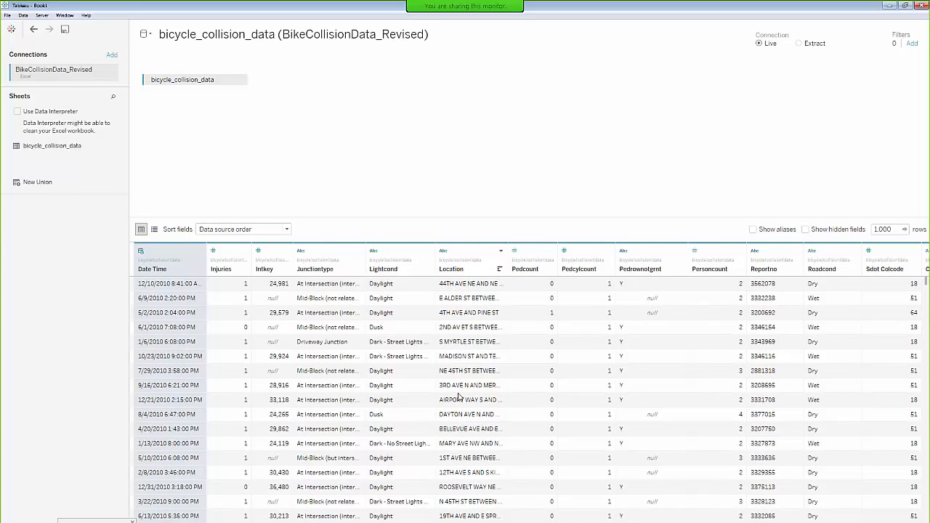
left_click(462, 255)
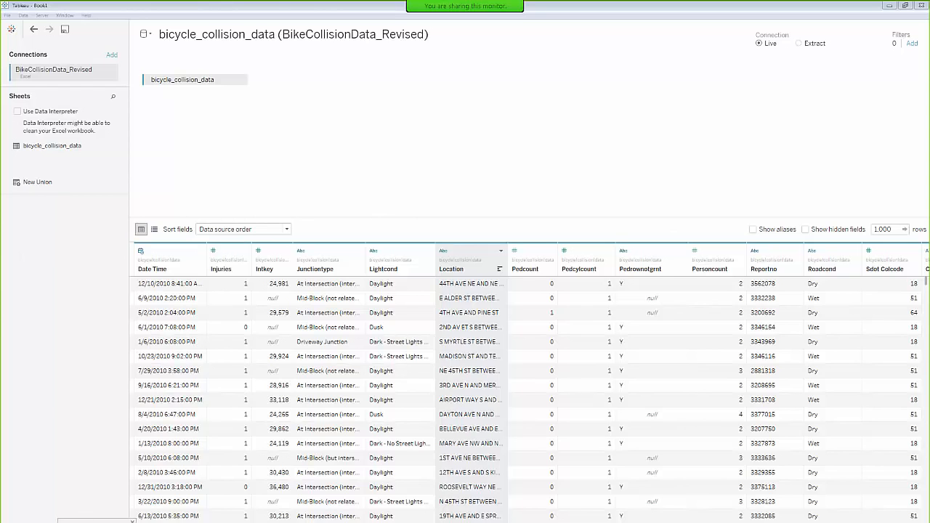
- Compare the dimensions and measures listed in Sheet 1, including Severitydesc, with the data source preview
left_click(131, 520)
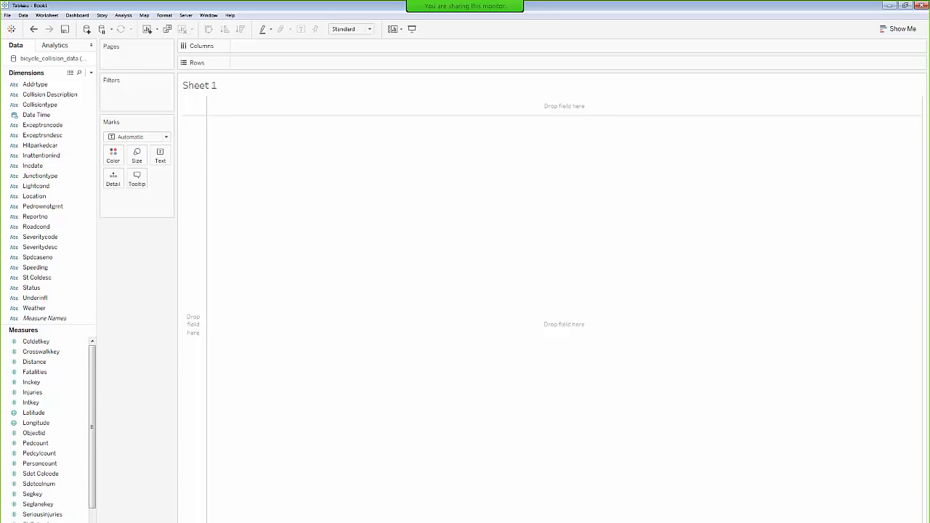
left_click(26, 522)
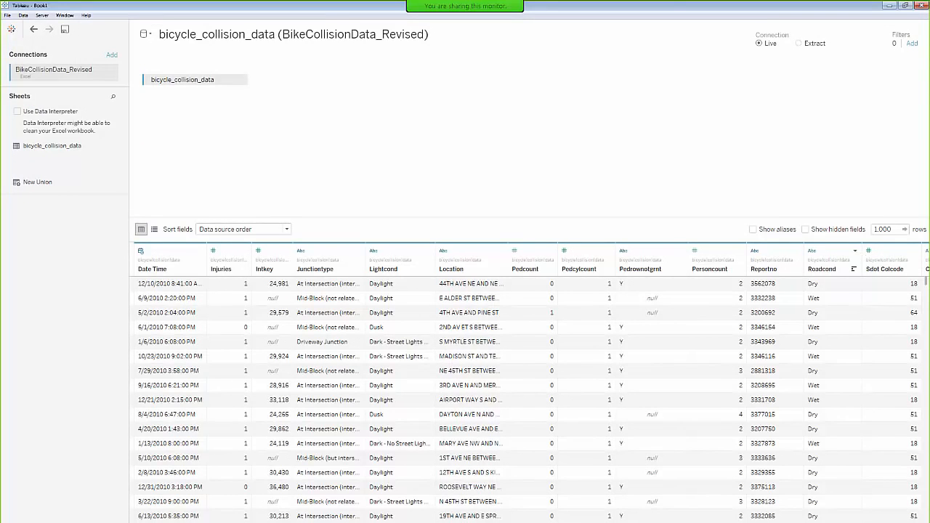
left_click(70, 521)
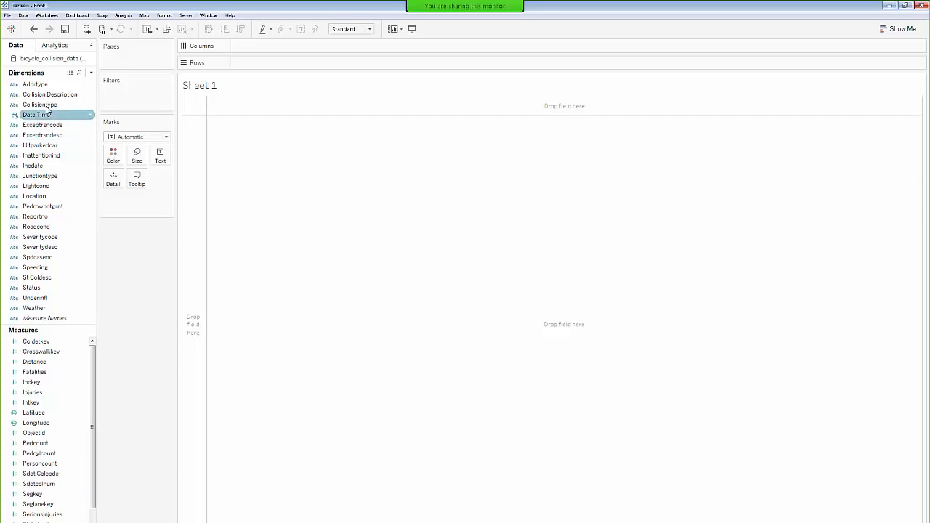
right_click(86, 248)
left_click(143, 237)
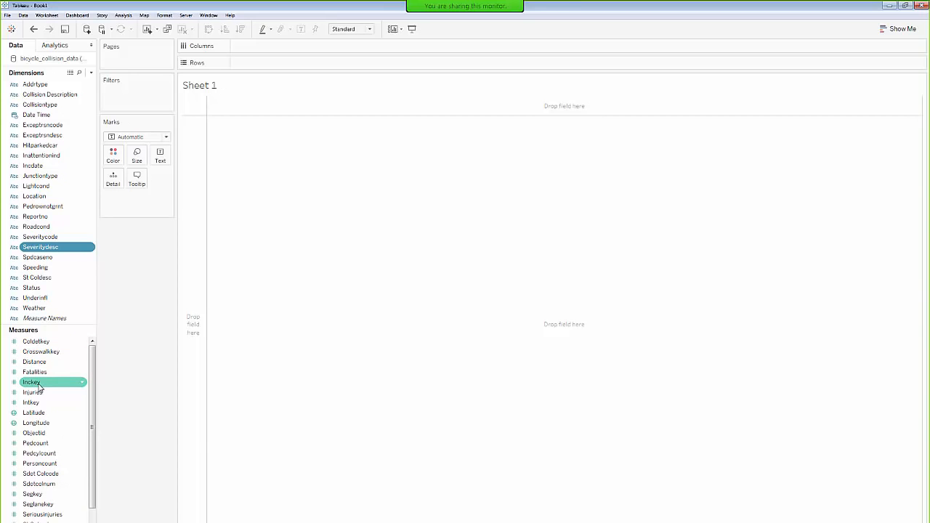
left_click(35, 522)
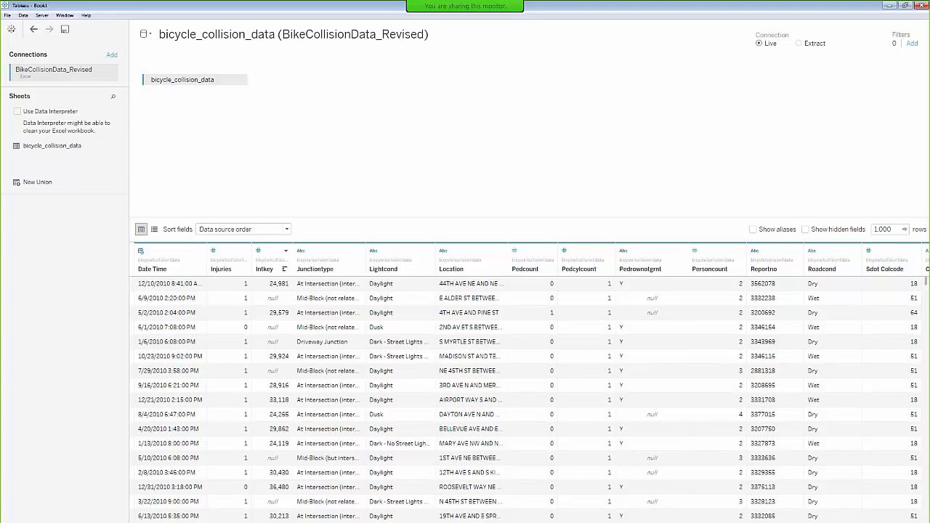
- In Sheet 1, build a map with average Longitude on columns and average Latitude on rows
left_click(61, 522)
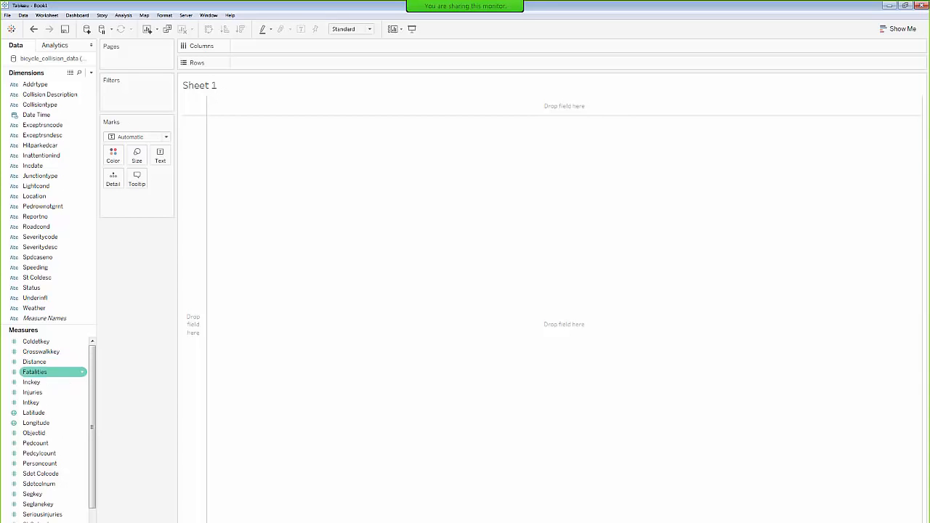
double_click(33, 413)
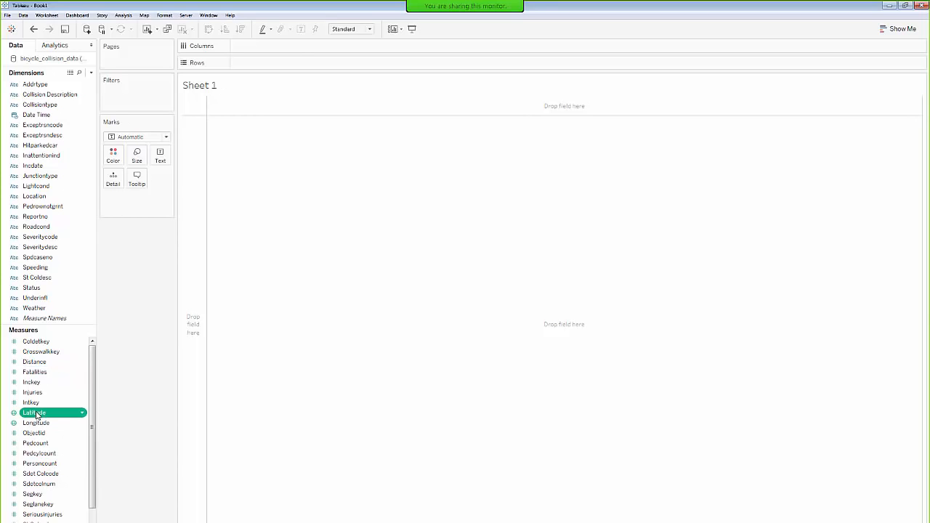
left_click(36, 424)
double_click(37, 423)
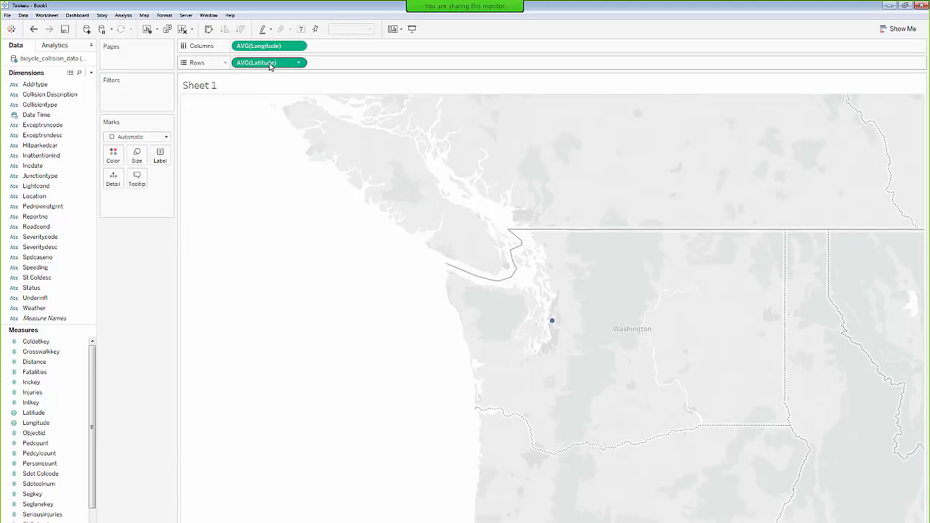
mouse_move(552, 322)
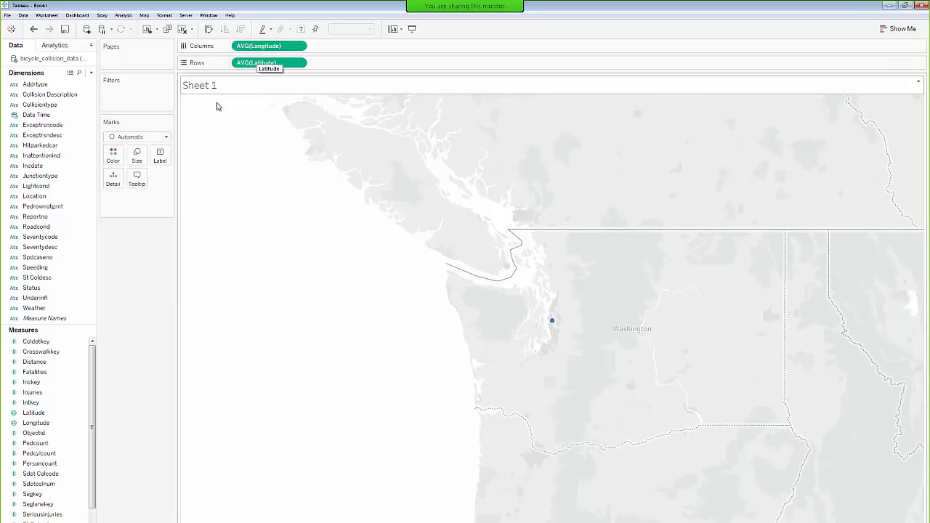
- Add the Inckey measure to the map marks as detail
left_click(38, 388)
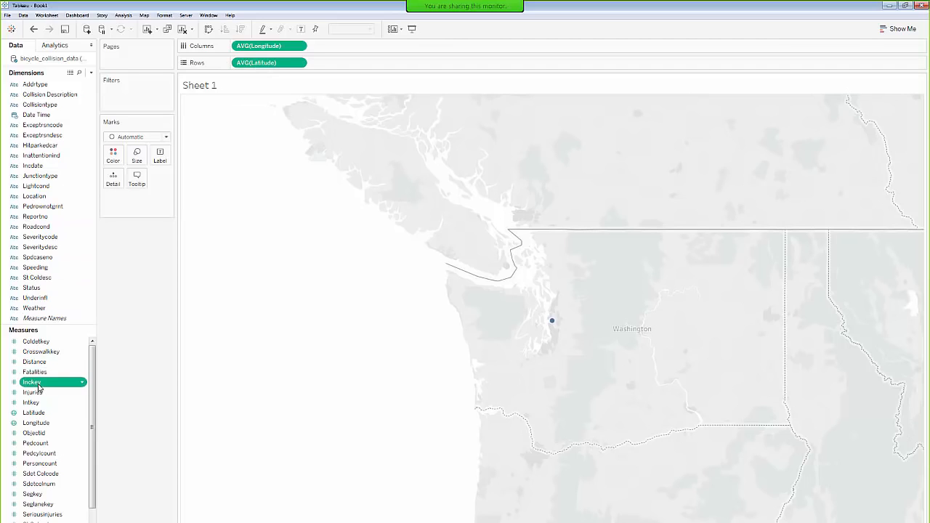
left_click(38, 387)
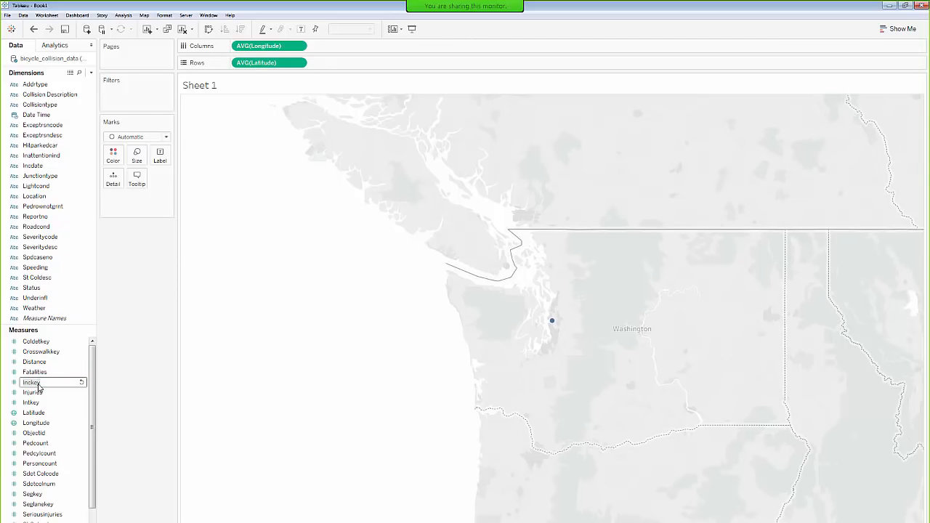
left_click(141, 369)
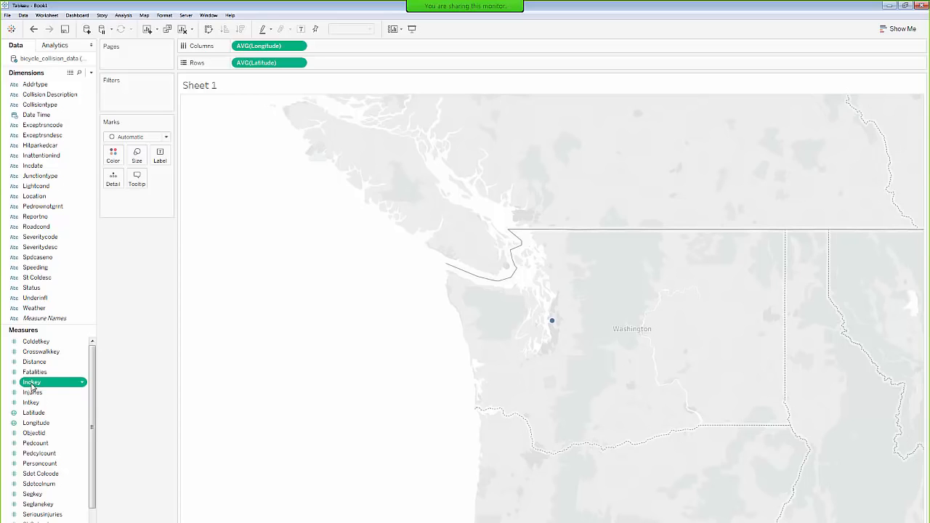
left_click_drag(32, 385, 112, 180)
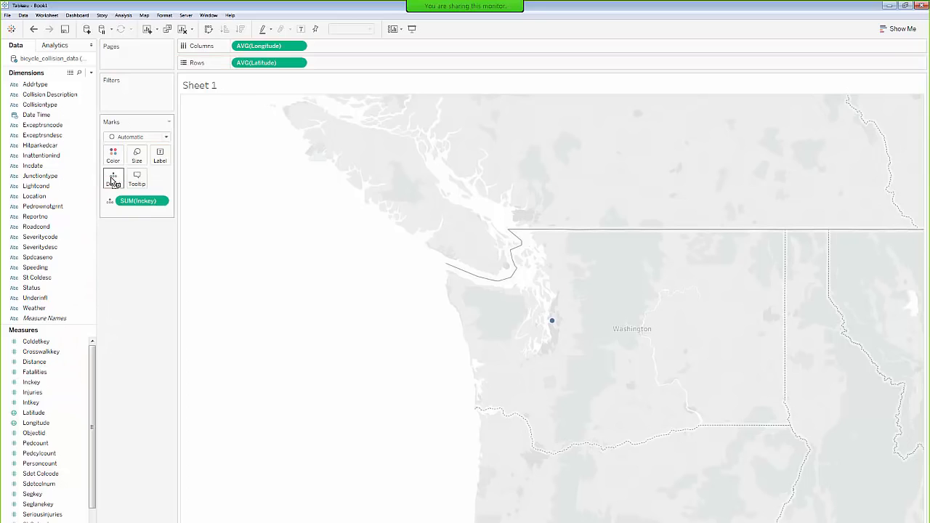
- Try the summed Inckey detail as a discrete field and return it to continuous
left_click(162, 202)
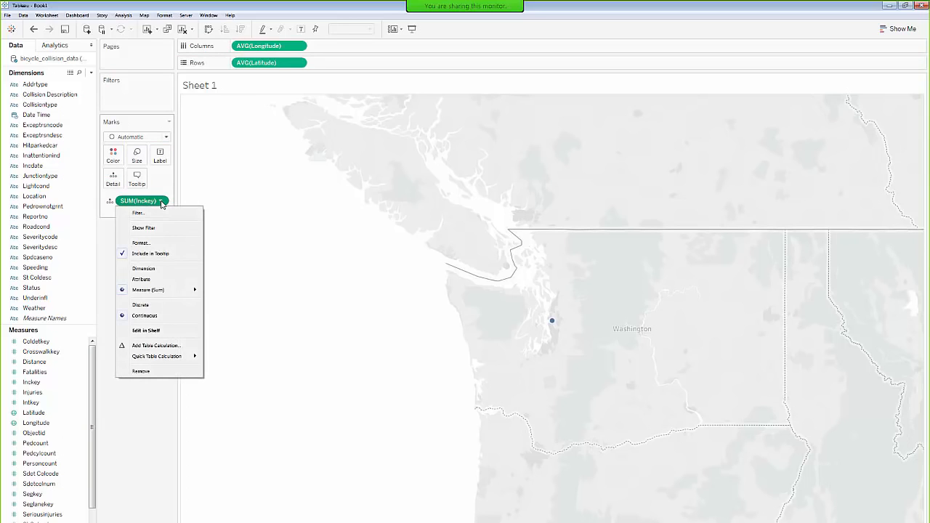
left_click(144, 310)
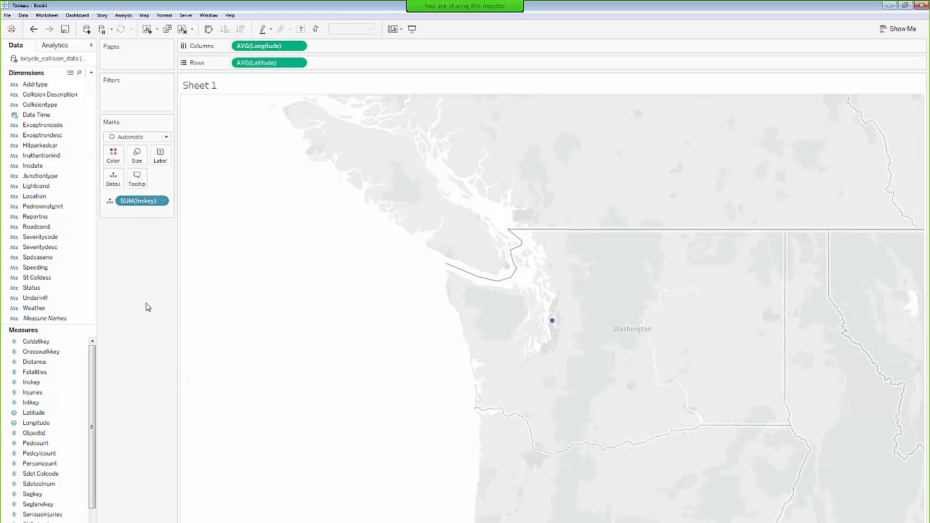
left_click(162, 202)
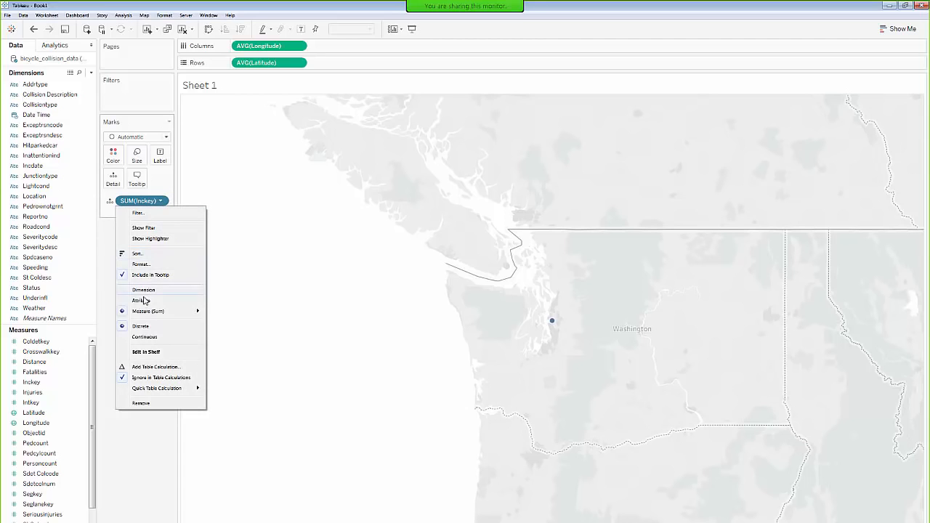
left_click(144, 337)
- Convert the Inckey detail from a summed measure to a dimension so each collision is plotted separately
left_click(161, 202)
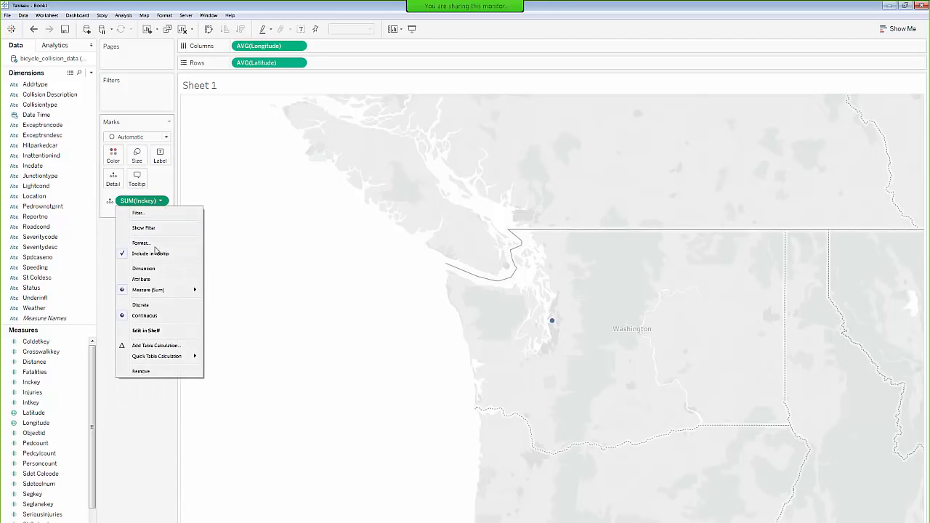
left_click(150, 268)
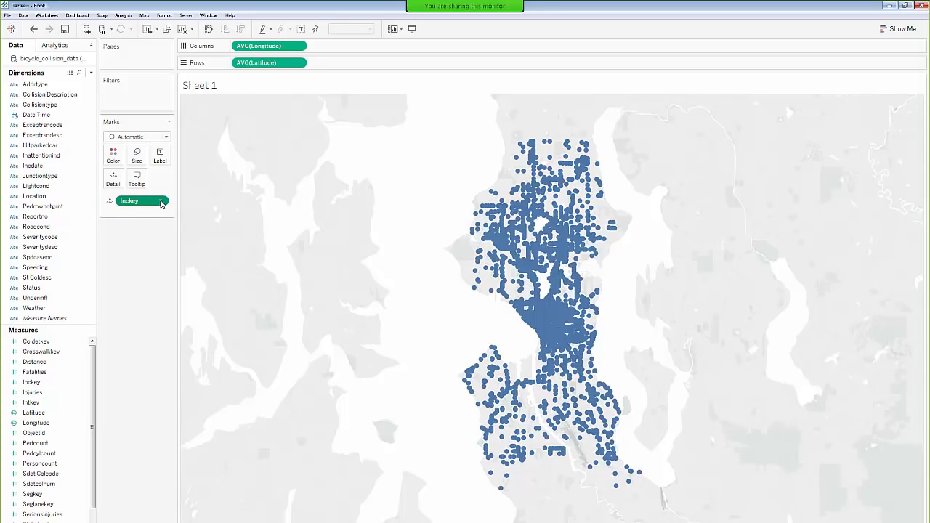
left_click(160, 201)
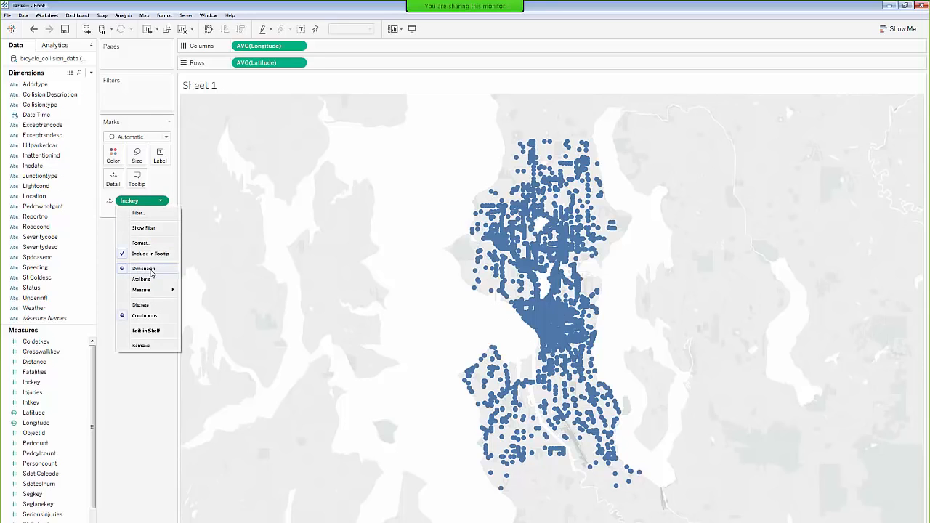
left_click(120, 441)
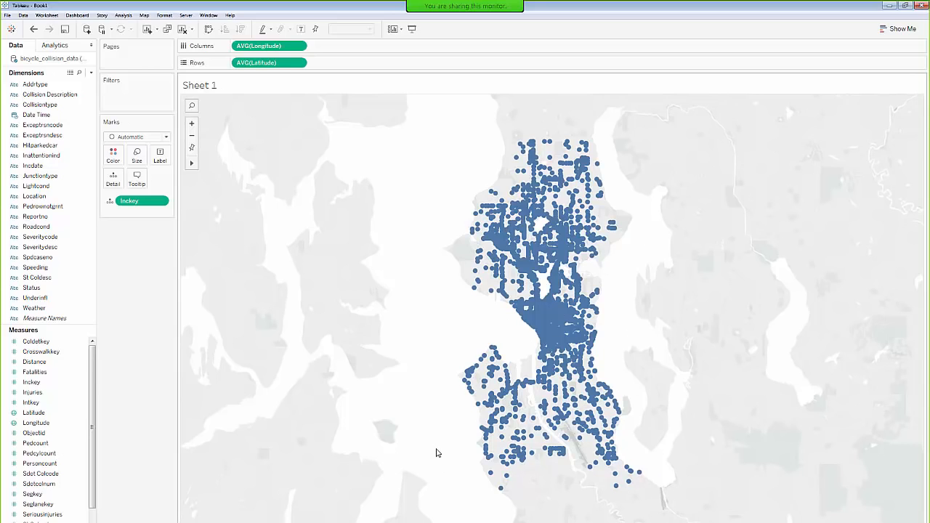
- Color the collision points on the map by Collision Description
mouse_move(545, 306)
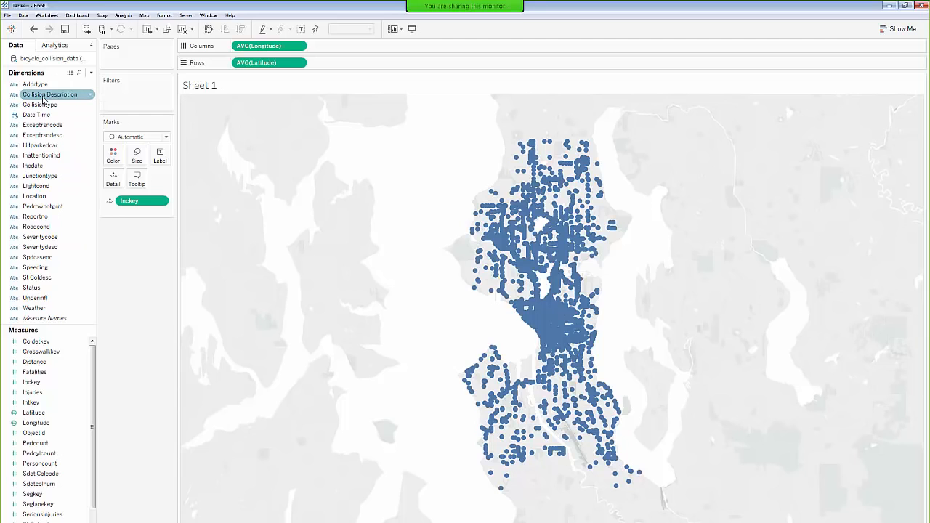
left_click_drag(42, 99, 114, 155)
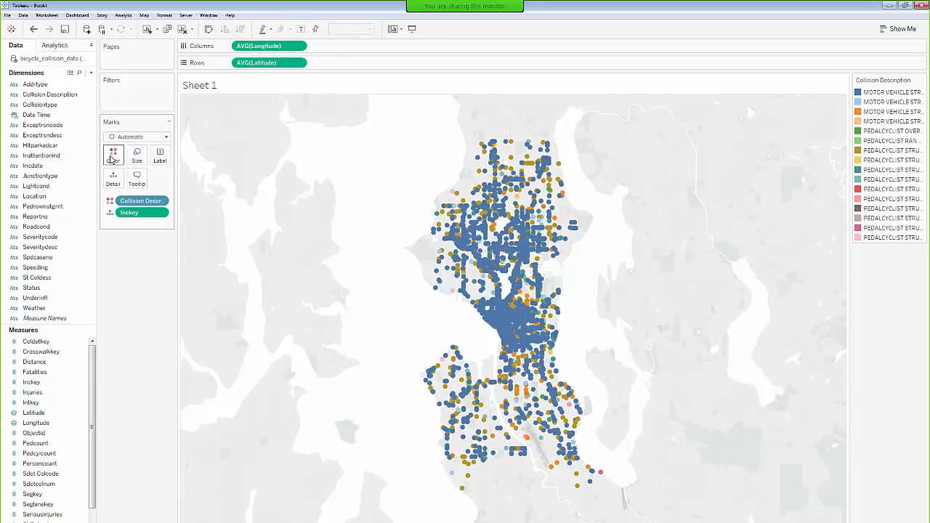
- Review the mark color options and the palette editor for Collision Description without applying changes
left_click(112, 161)
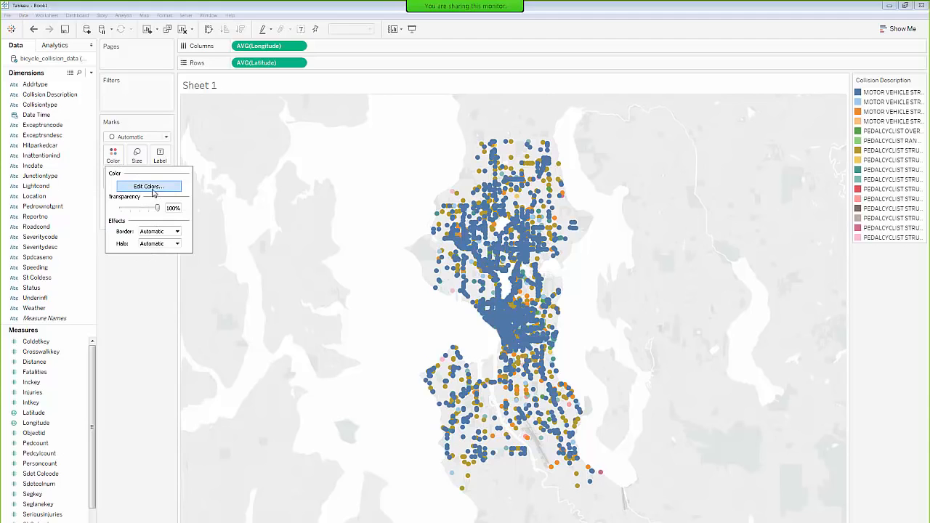
left_click(148, 272)
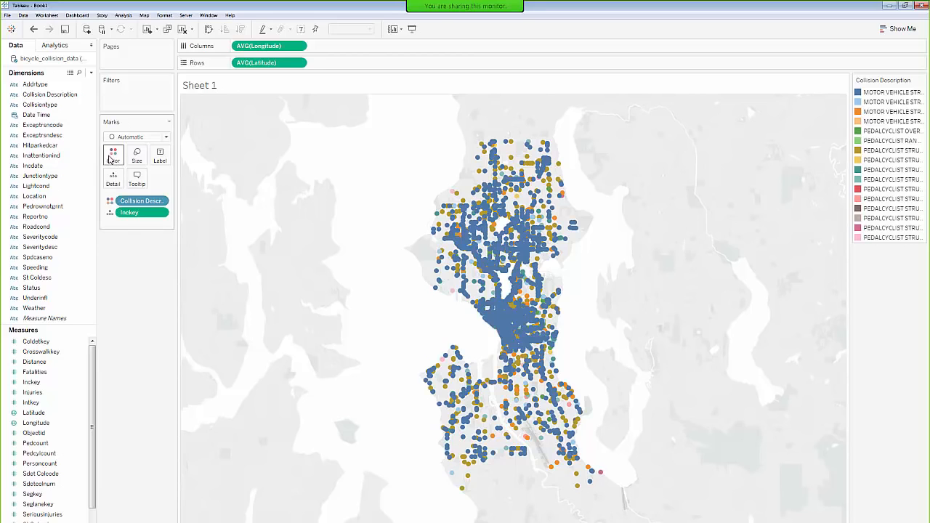
left_click(113, 157)
left_click(151, 188)
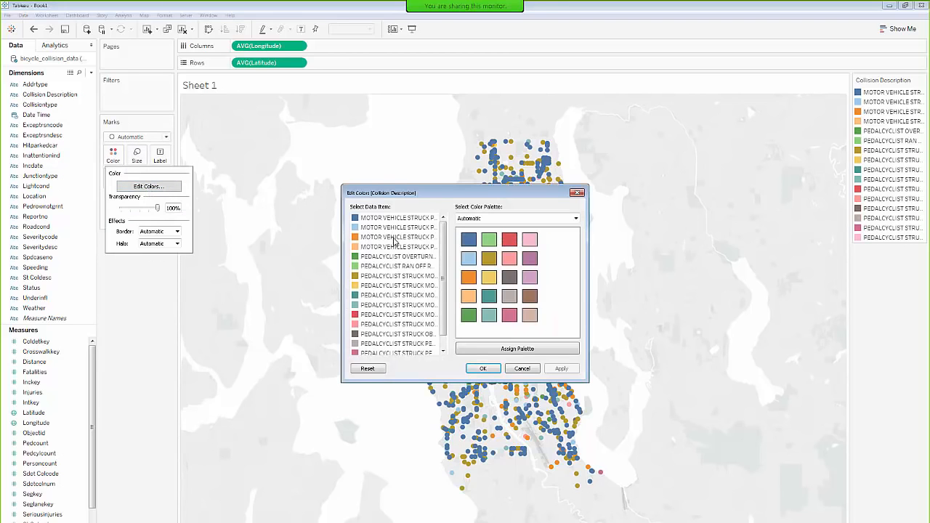
left_click(513, 368)
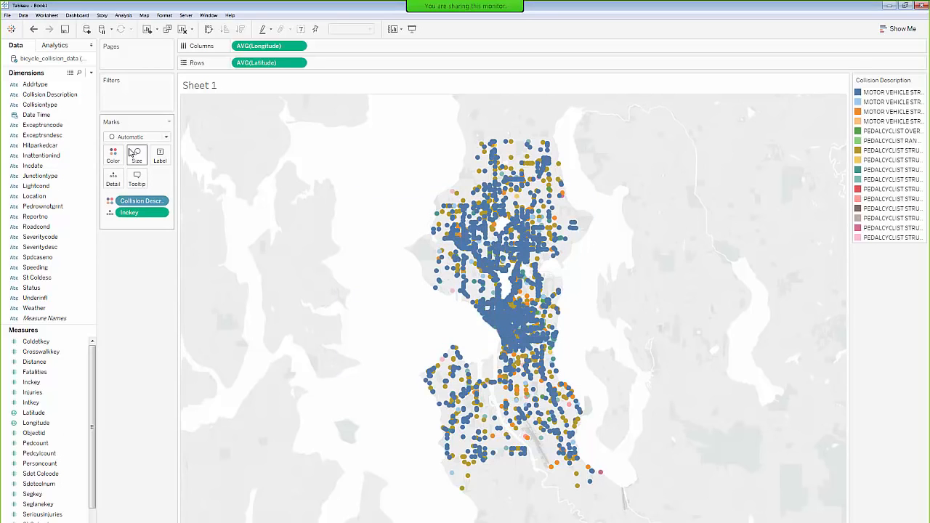
- Shrink the collision marks on the map and review the tooltip contents without changing them
left_click(133, 153)
mouse_move(154, 181)
left_mouse_down()
mouse_move(169, 182)
mouse_move(149, 182)
left_mouse_up()
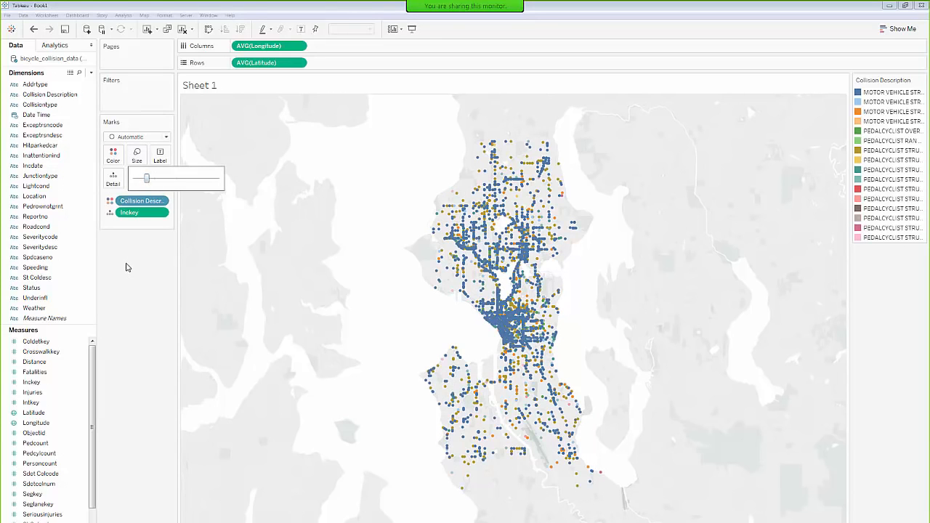
left_click(124, 266)
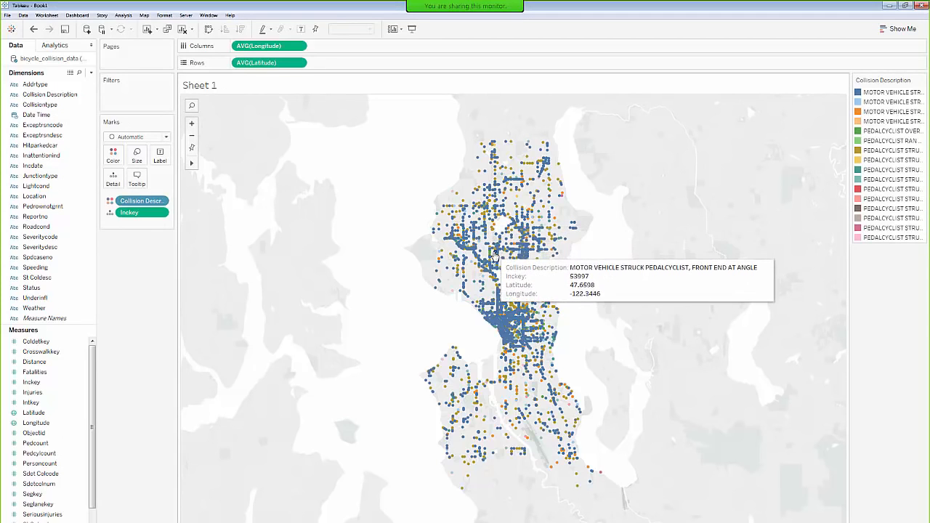
left_click(135, 184)
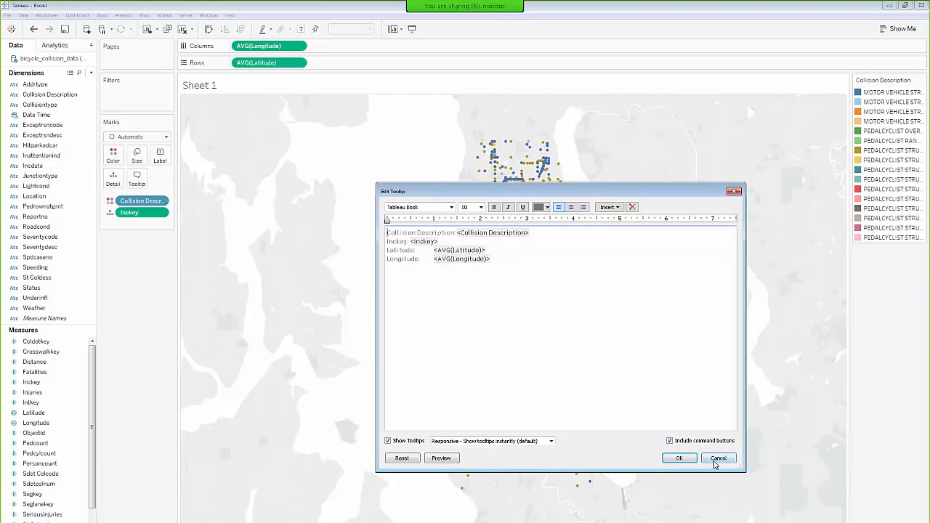
left_click(717, 458)
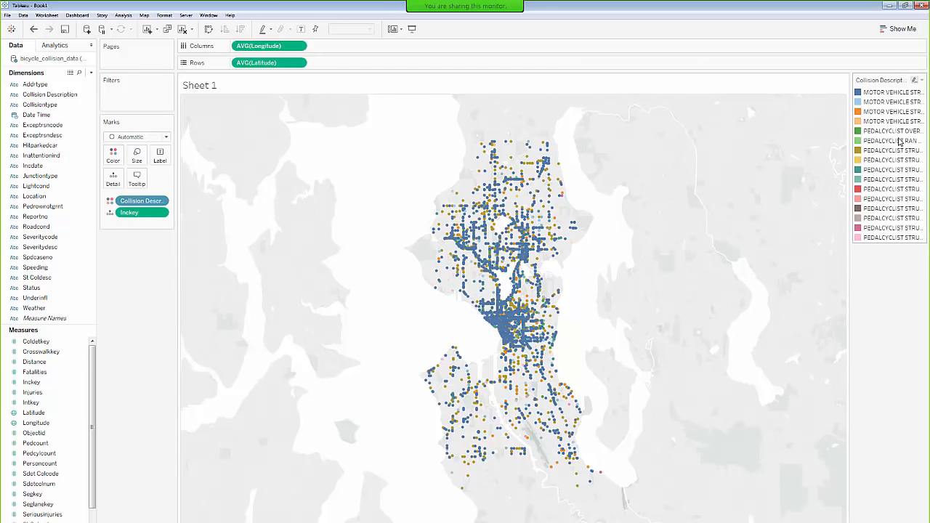
- Widen the color legend and group the four categories in which a motor vehicle struck a pedalcyclist
left_click_drag(851, 148, 783, 149)
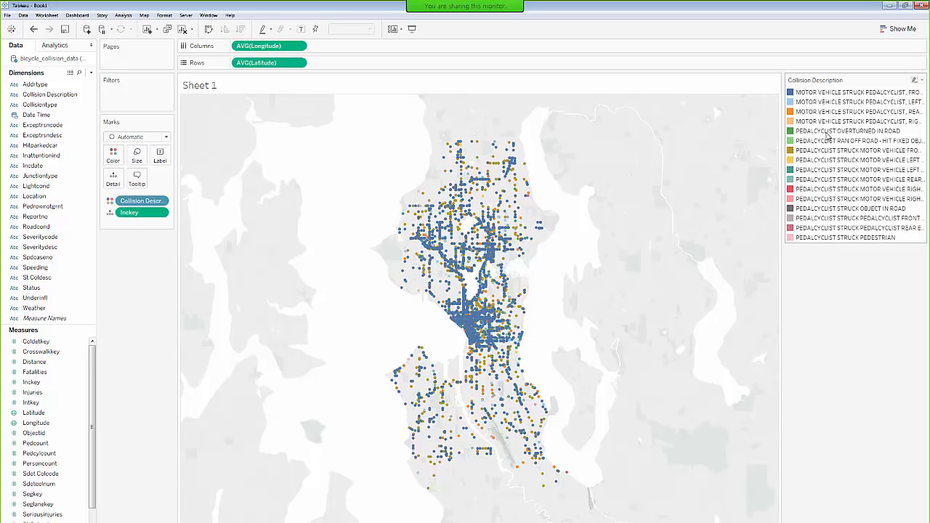
left_click(816, 92)
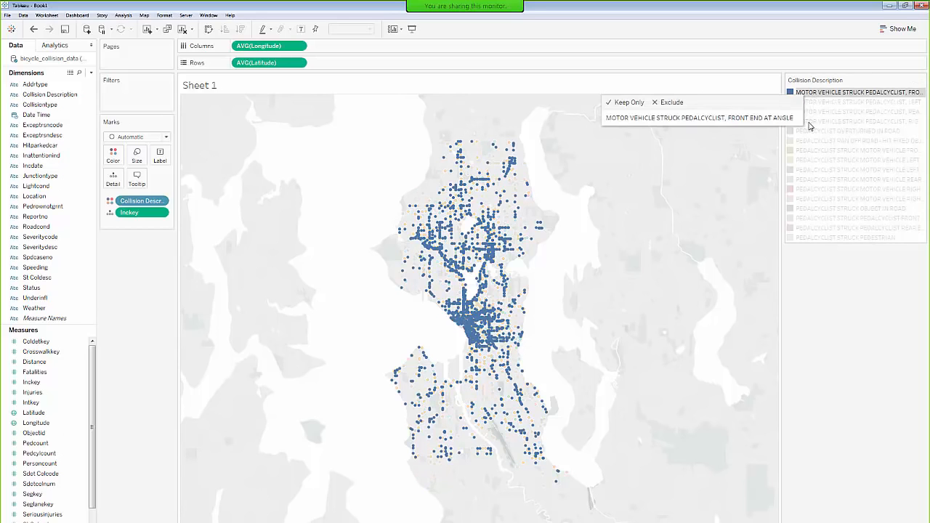
left_click(810, 122, "shift")
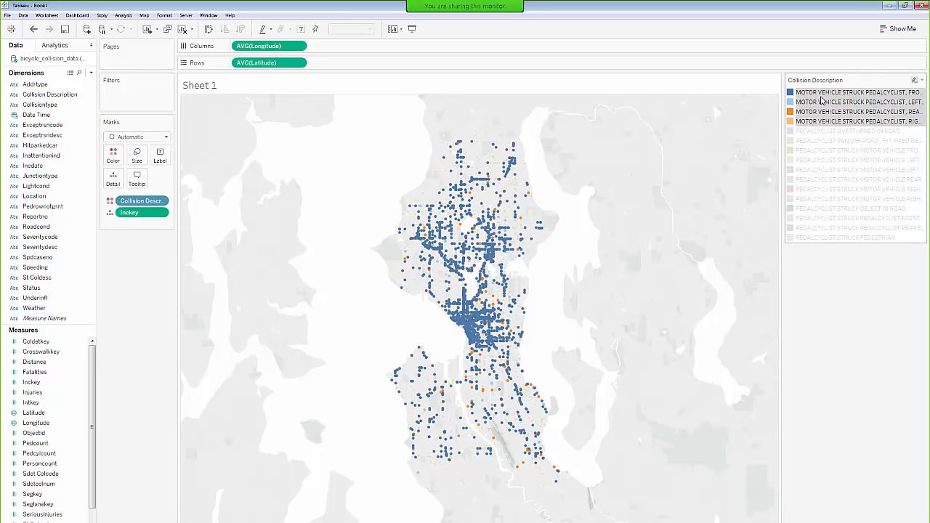
left_click(816, 94)
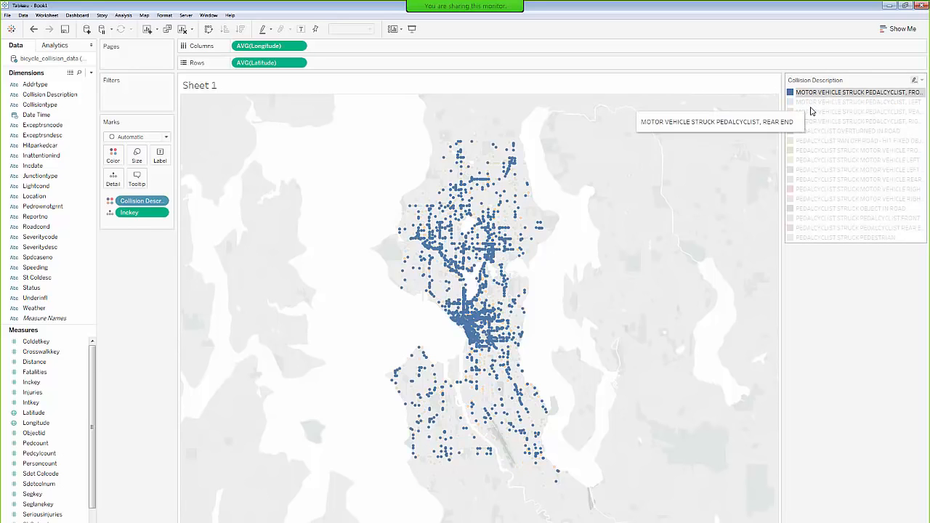
left_click(813, 121, "shift")
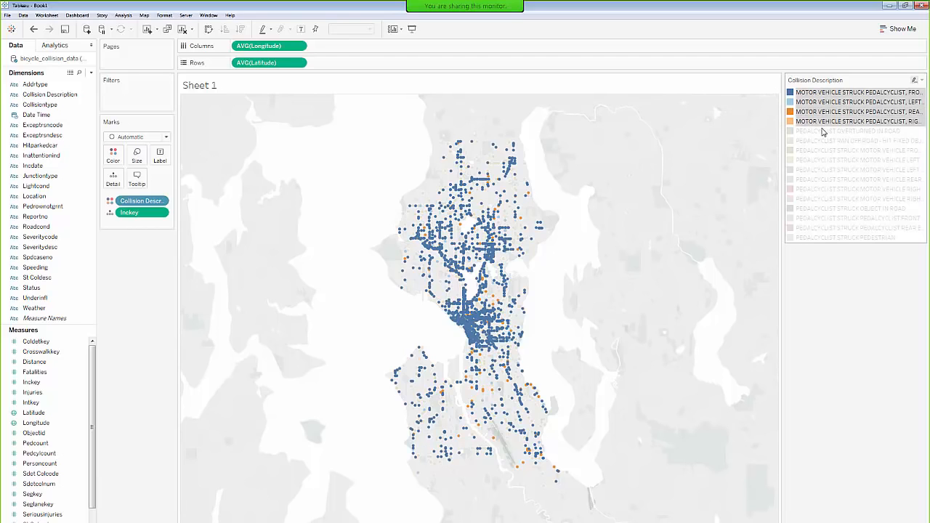
mouse_move(821, 106)
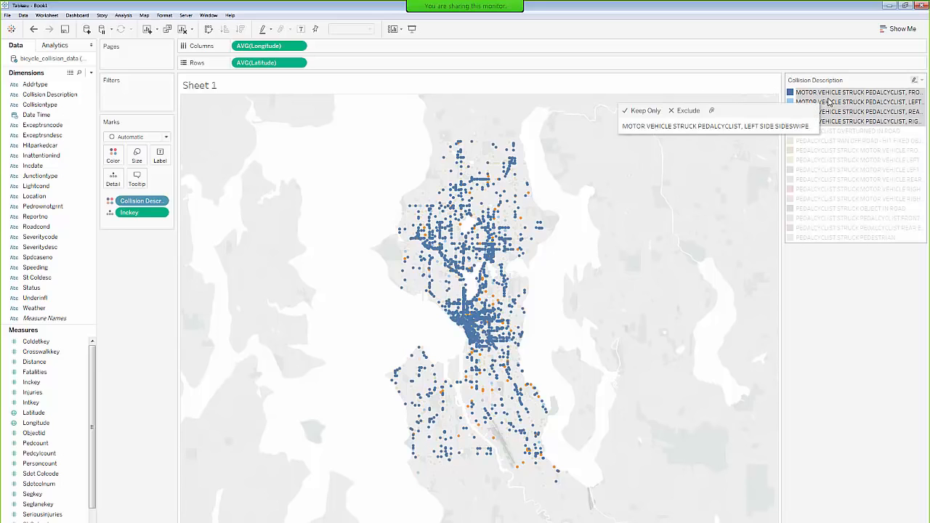
left_click(712, 113)
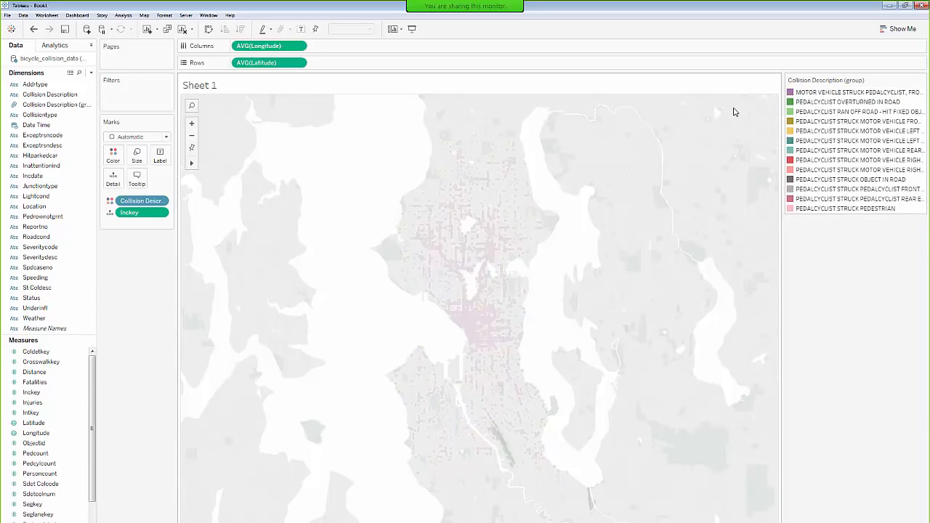
- Set the alias of the grouped motor-vehicle-struck-pedalcyclist category to "Car hit bike"
right_click(828, 96)
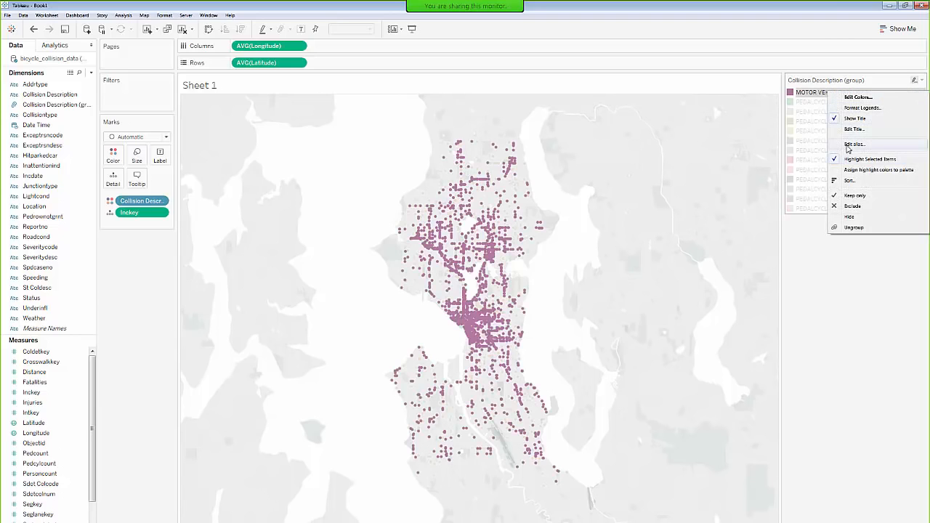
left_click(848, 149)
type("Car hit bike")
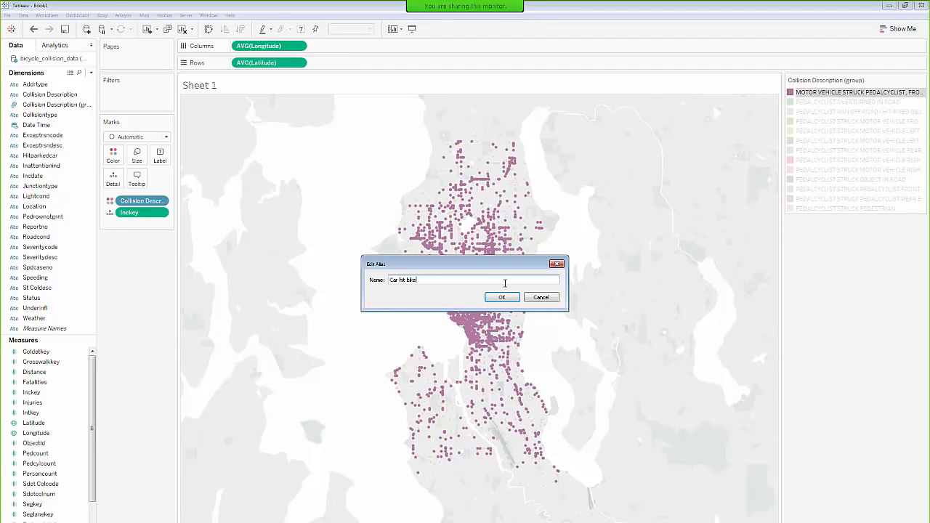
left_click(501, 297)
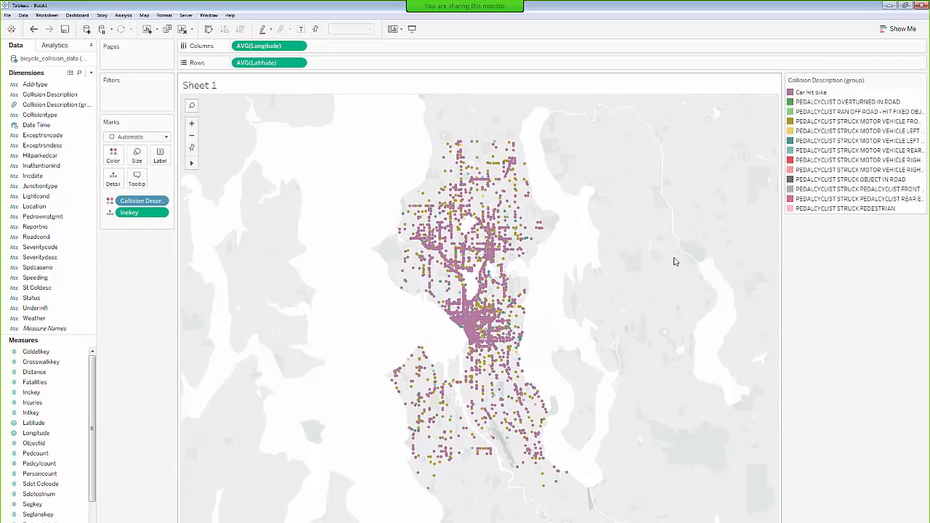
- Group the six categories in which a pedalcyclist struck a motor vehicle and give the group the alias "Bike hit car"
left_click(832, 122)
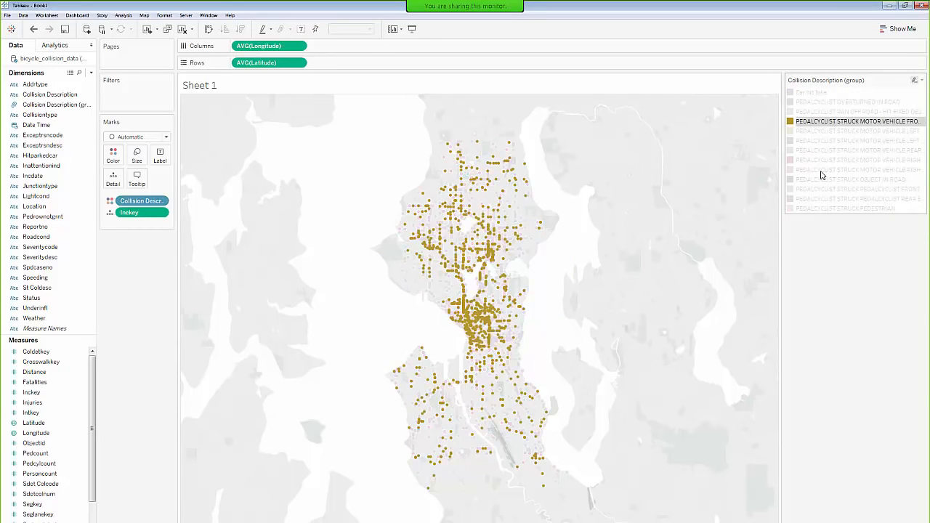
left_click(820, 172, "shift")
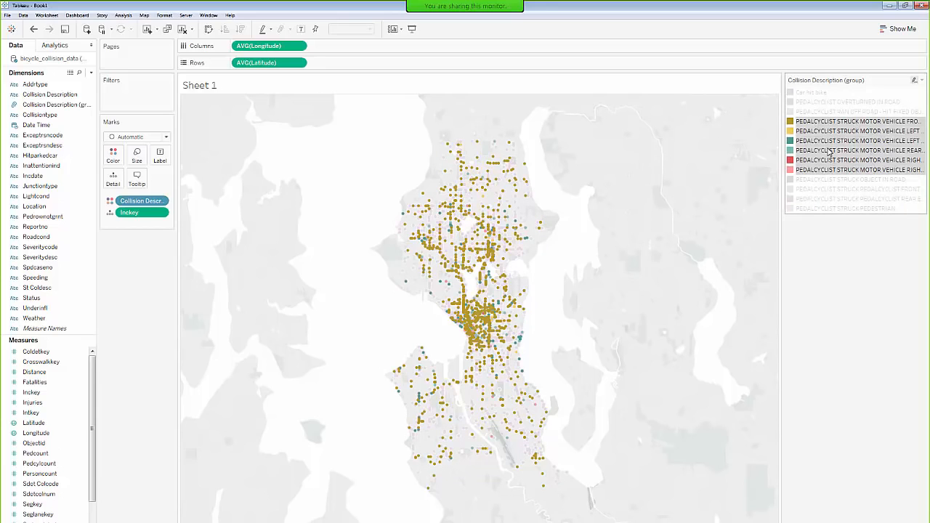
mouse_move(818, 150)
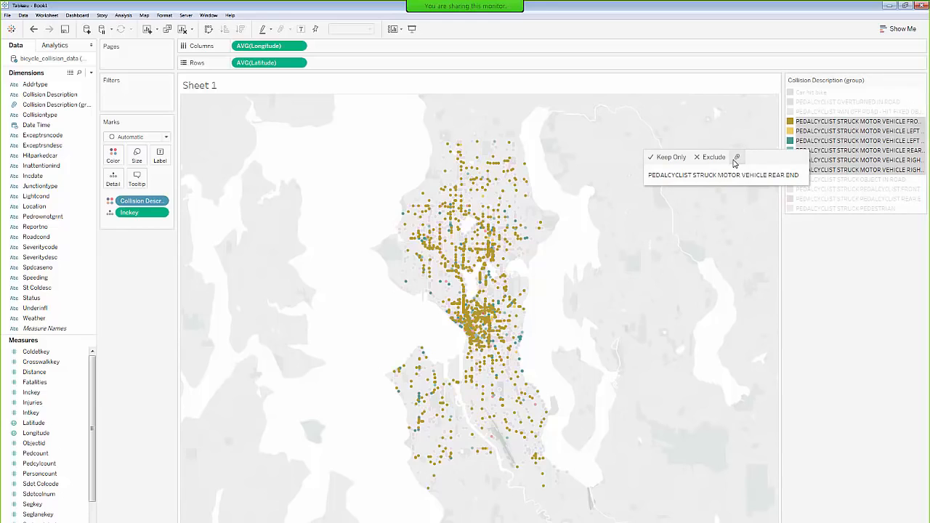
left_click(733, 160)
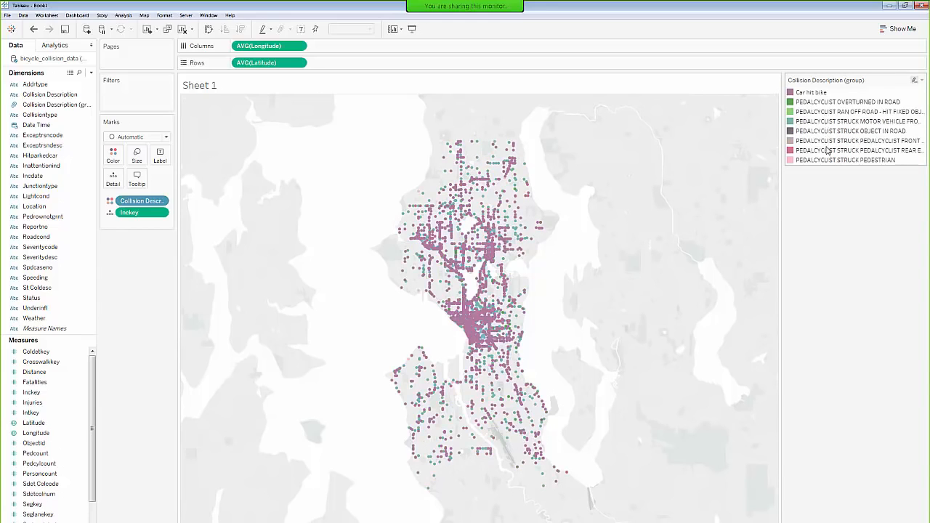
right_click(831, 122)
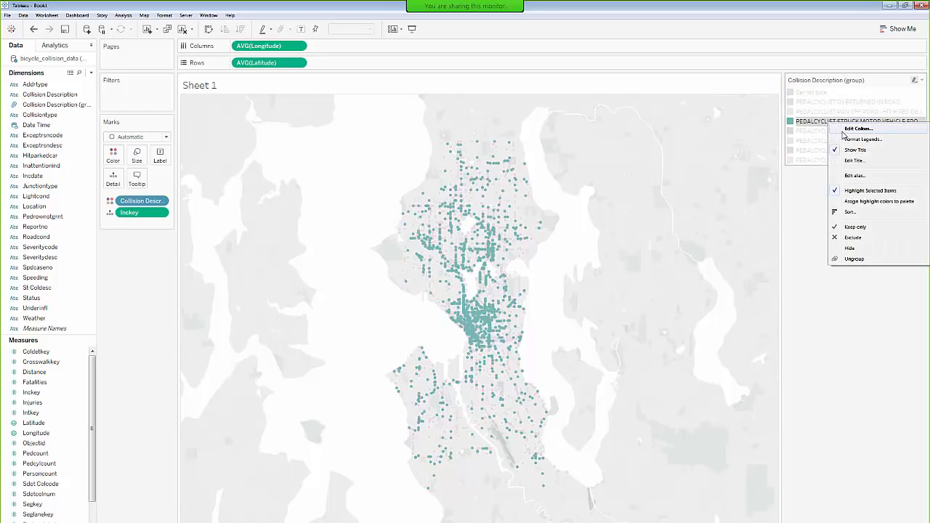
left_click(853, 176)
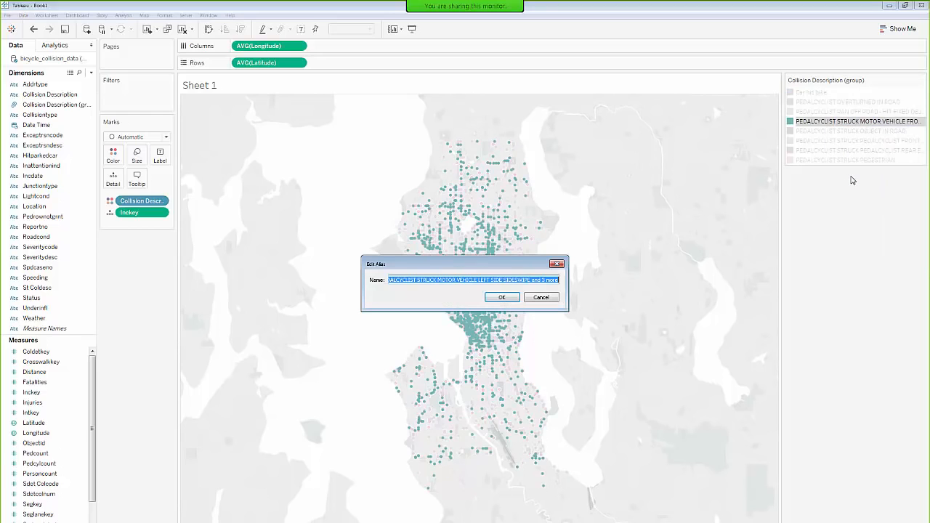
type("Bike hit car")
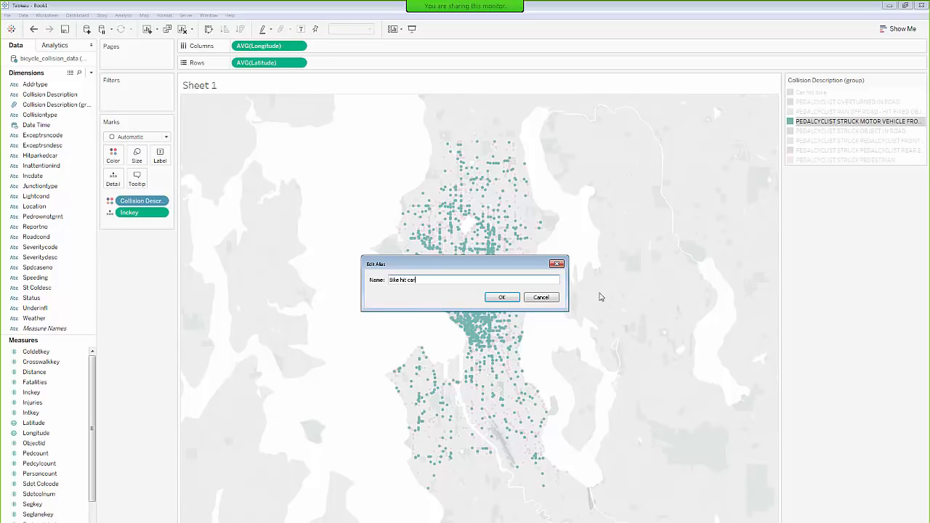
left_click(502, 297)
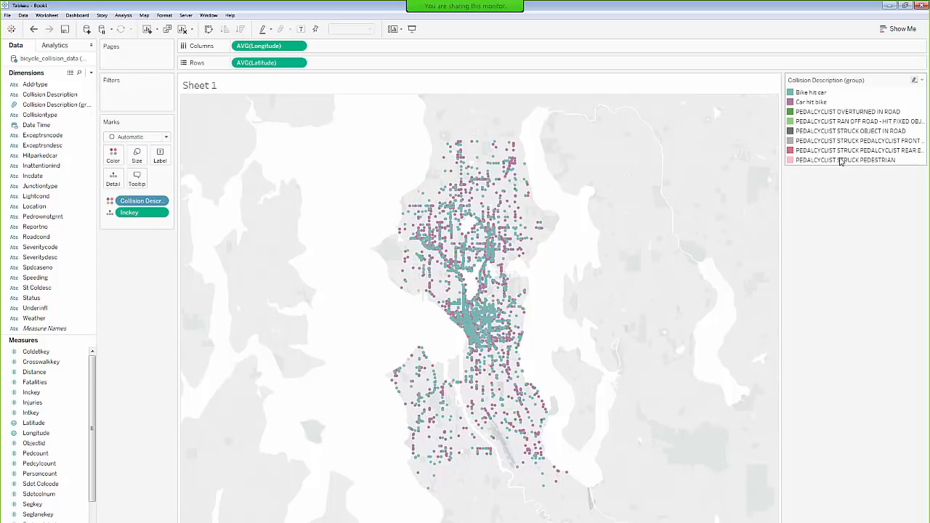
- Set the alias of the "PEDALCYCLIST STRUCK PEDESTRIAN" category to "Bike hit pedestrian"
right_click(829, 161)
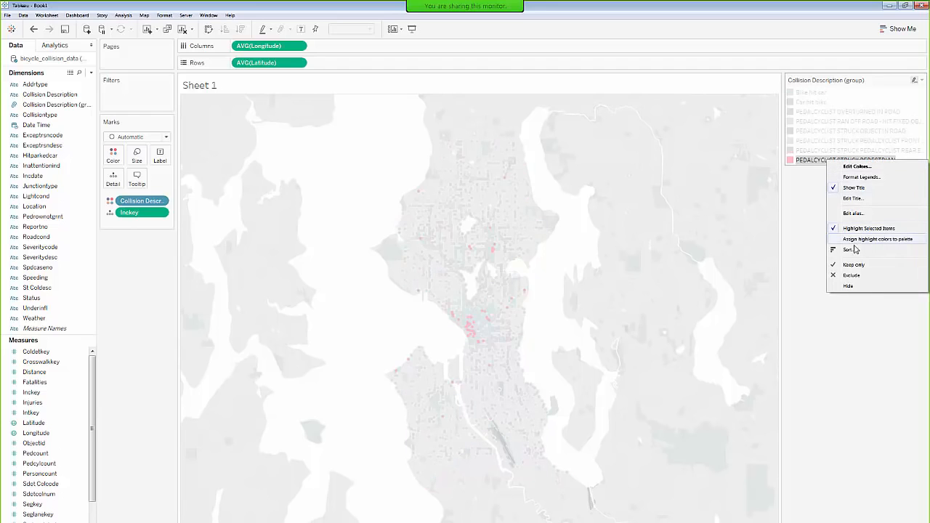
left_click(853, 213)
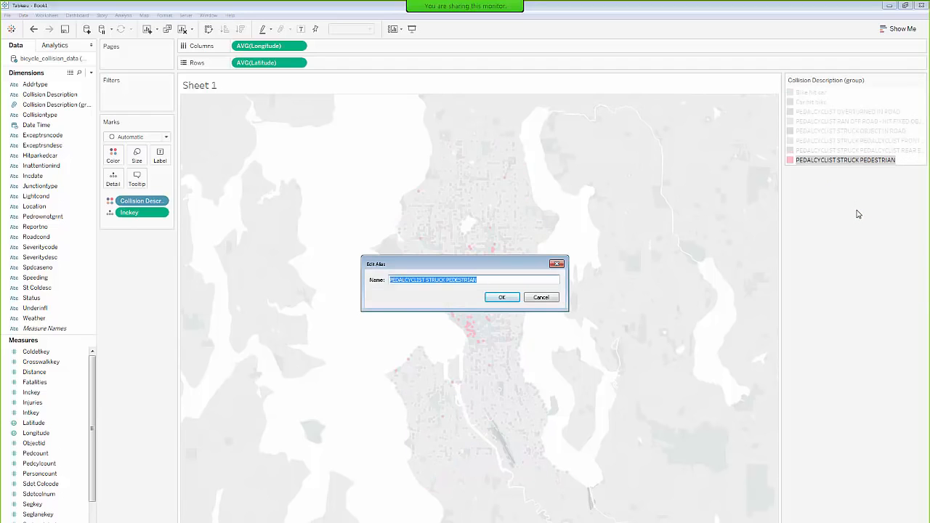
type("Bike hit pedestrian")
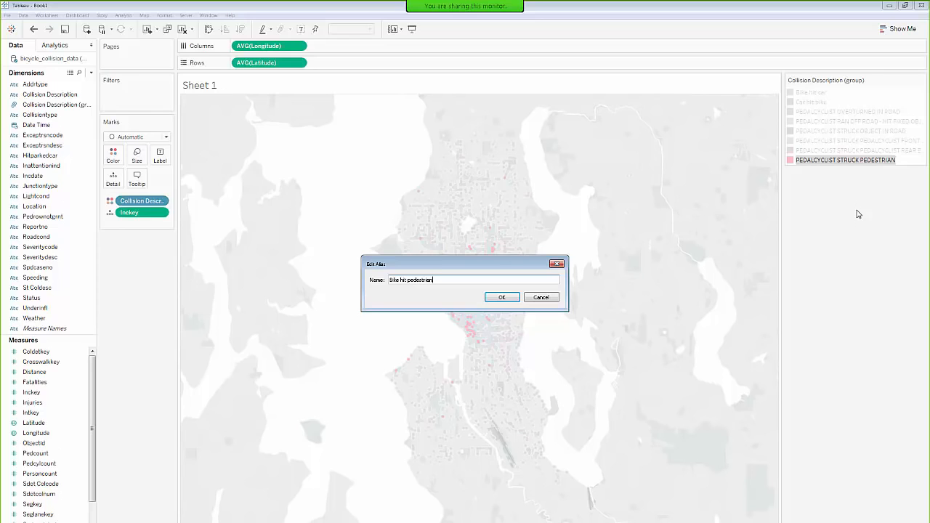
left_click(501, 298)
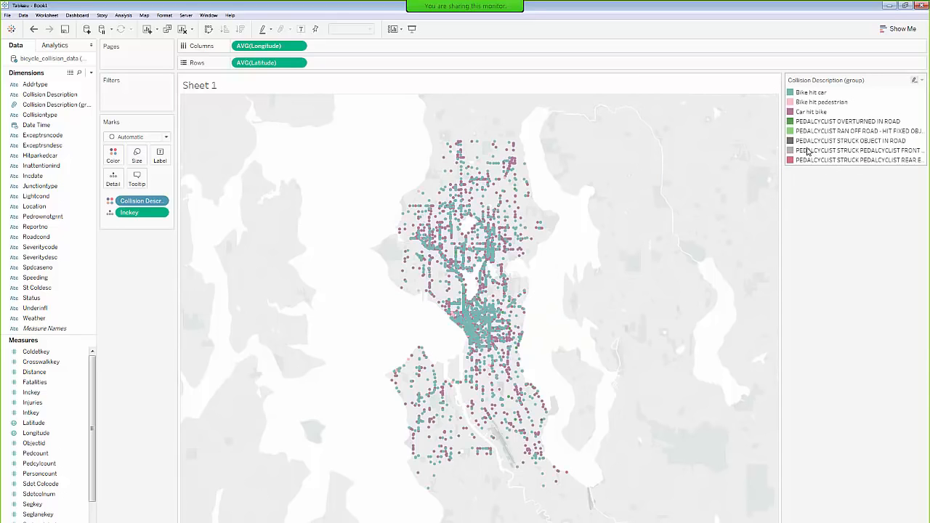
- Group the two categories in which a pedalcyclist struck another pedalcyclist and give the group the alias "Bike hit bike"
left_click(808, 151)
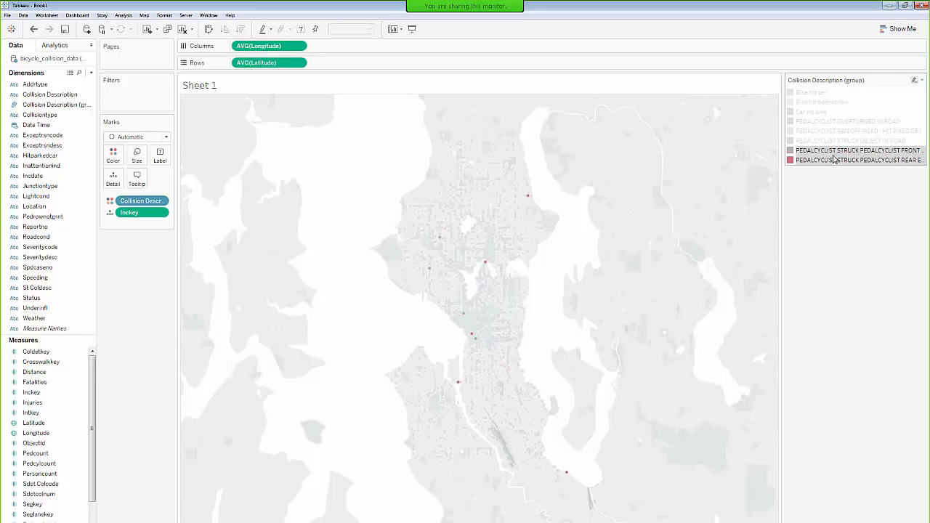
left_click(830, 160)
left_click(756, 167)
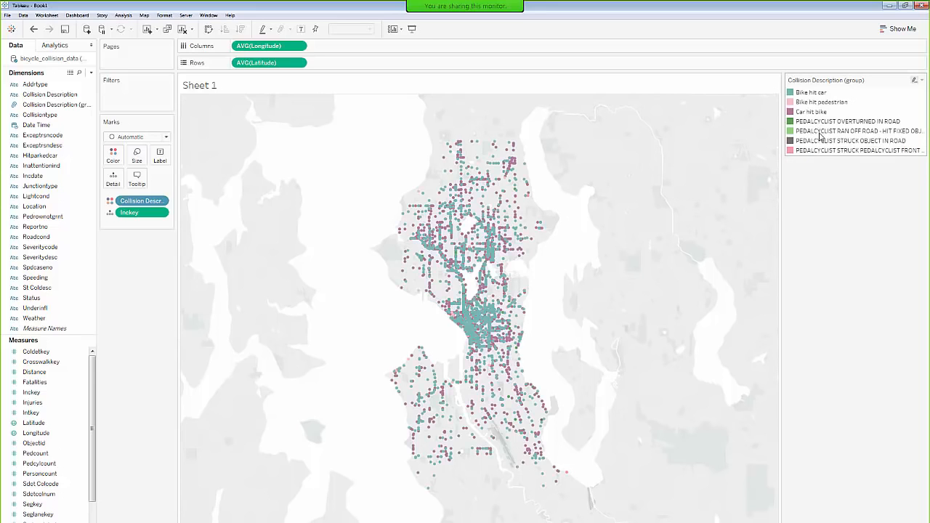
right_click(823, 153)
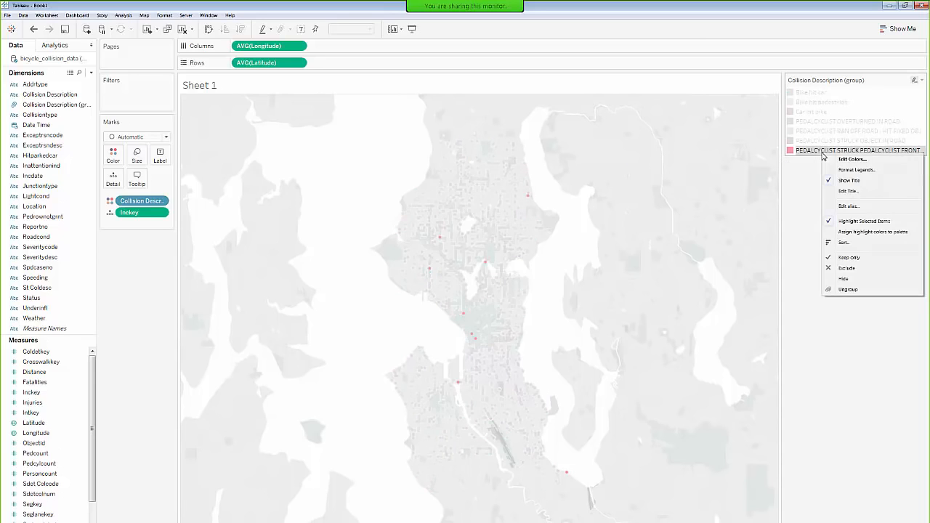
left_click(847, 207)
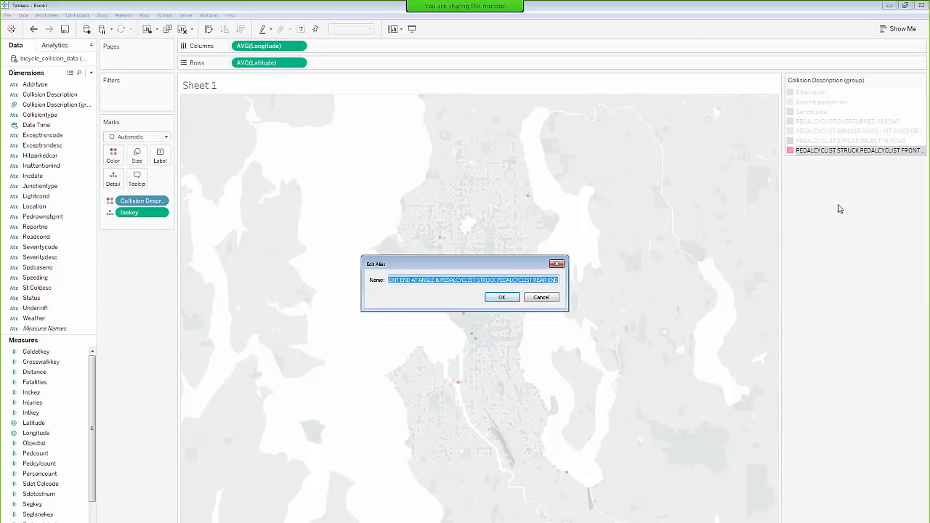
type("Bike hit bike")
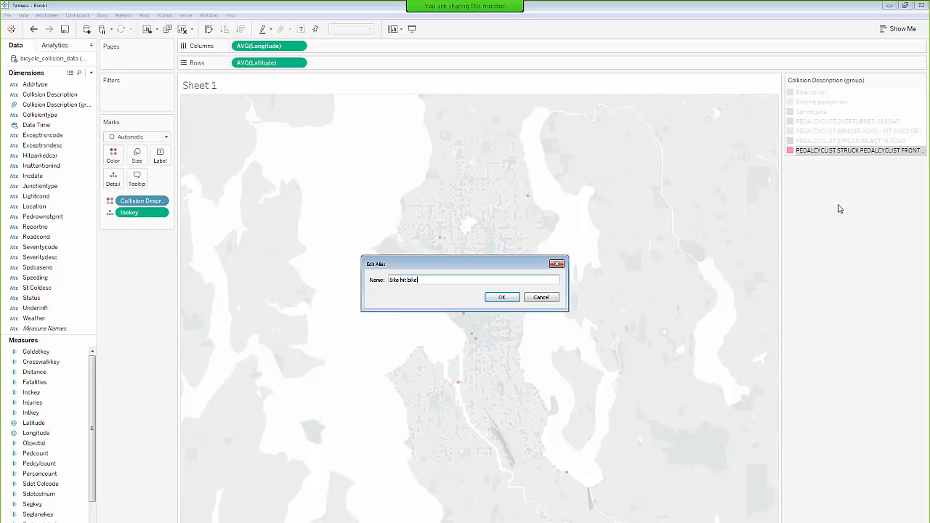
key("Return")
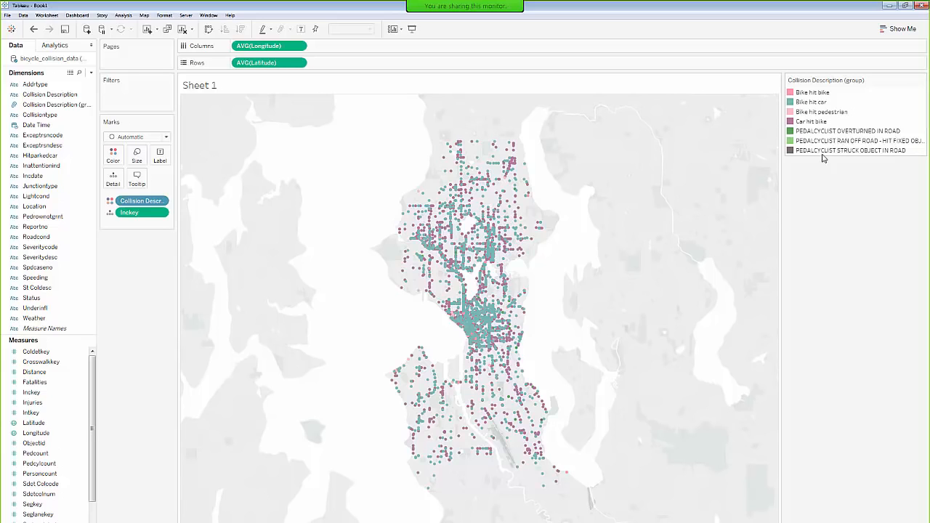
- Group the remaining pedalcyclist categories: overturned in road, ran off road and hit fixed object, and struck object in road
left_click(845, 133)
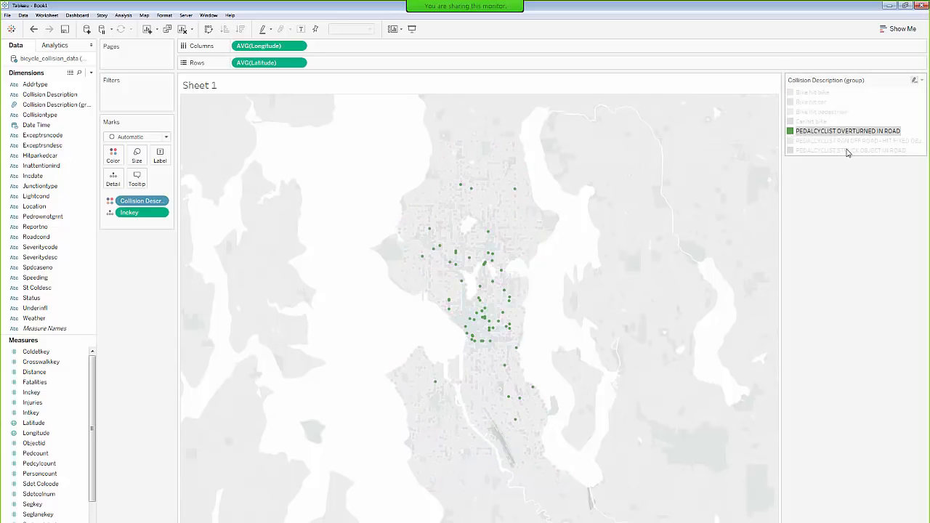
left_click(845, 149, "shift")
mouse_move(841, 141)
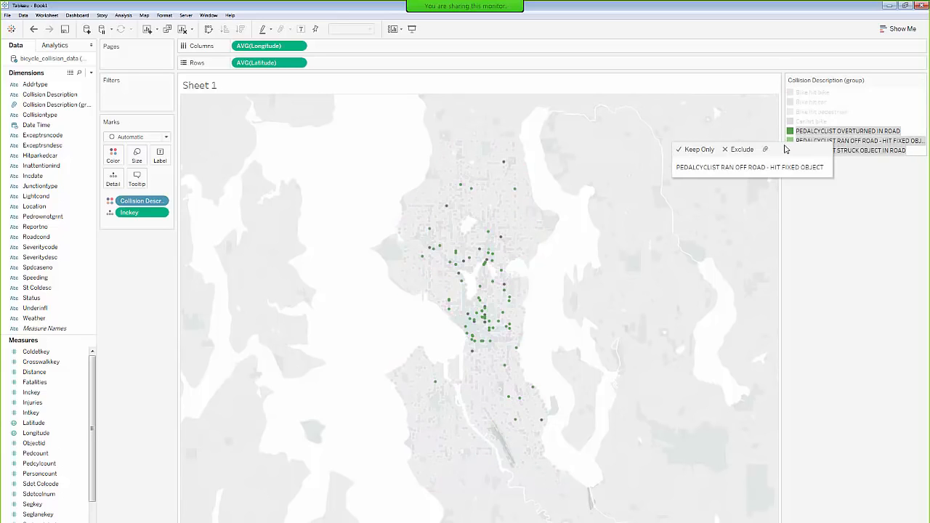
left_click(765, 149)
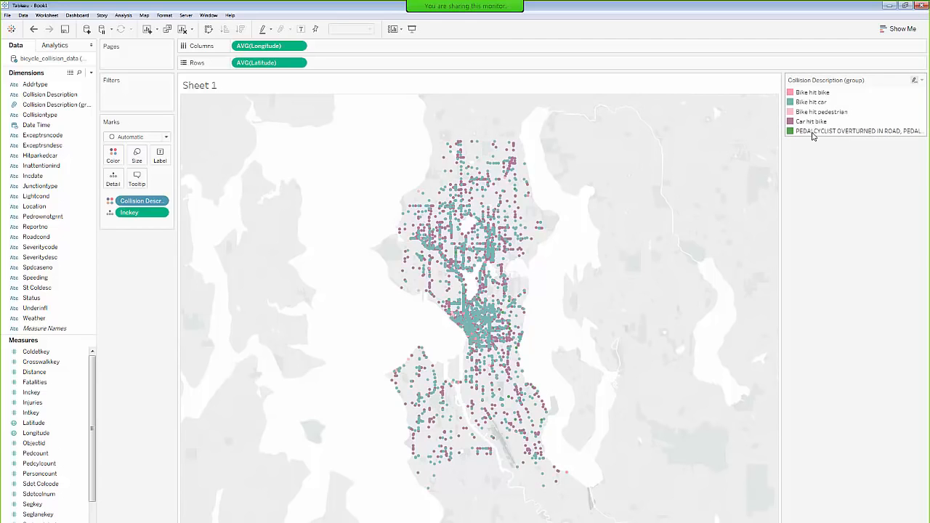
- Set the alias of the remaining overturned, ran-off-road and struck-object group to "Solo bike"
right_click(812, 133)
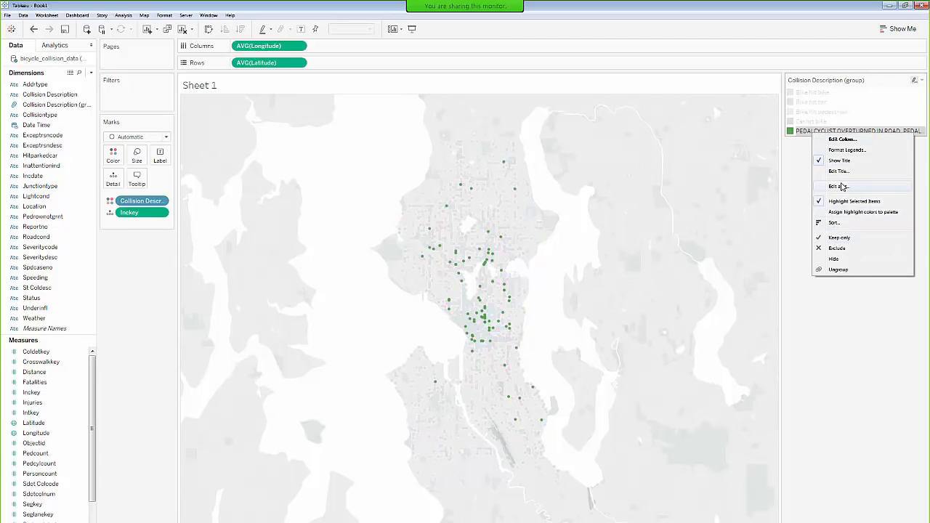
left_click(839, 186)
type("Solo bike")
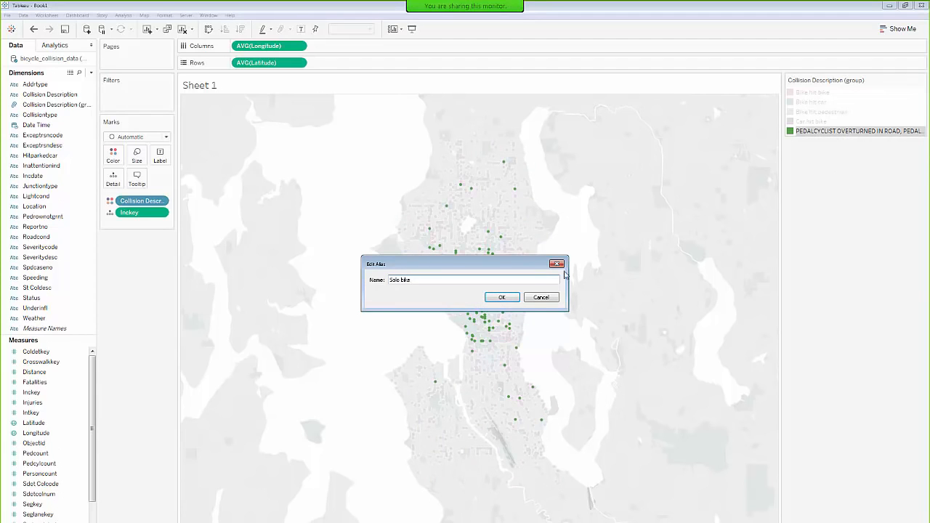
left_click(501, 299)
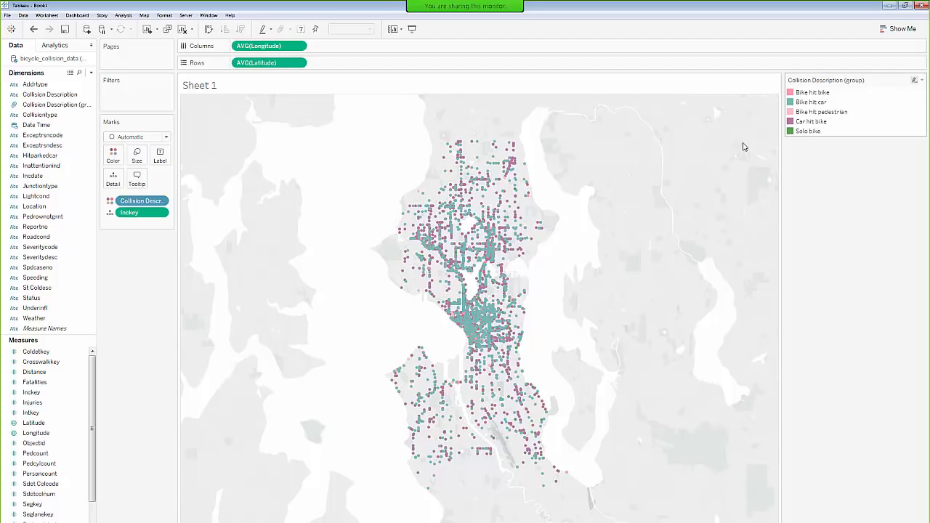
- Color "Car hit bike" dark red from the Red palette and "Bike hit car" dark blue from the Blue palette
left_click(117, 153)
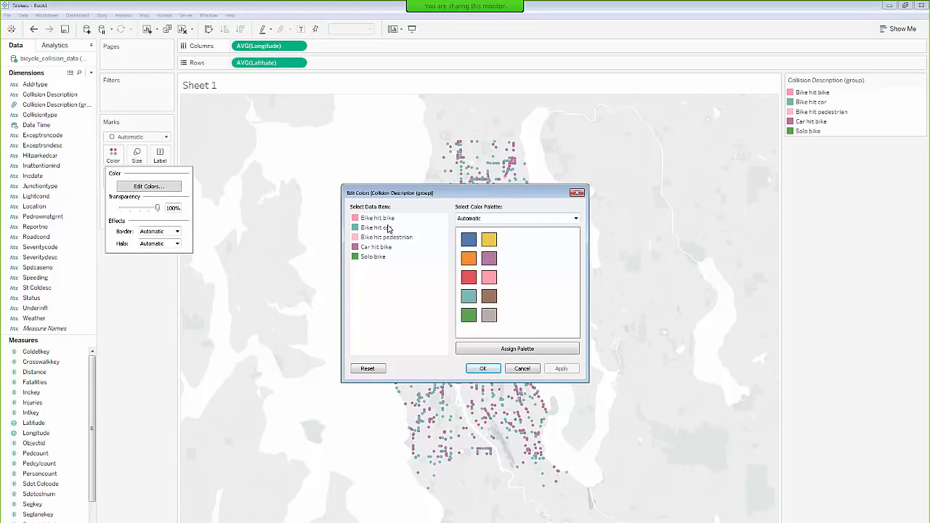
left_click(380, 249)
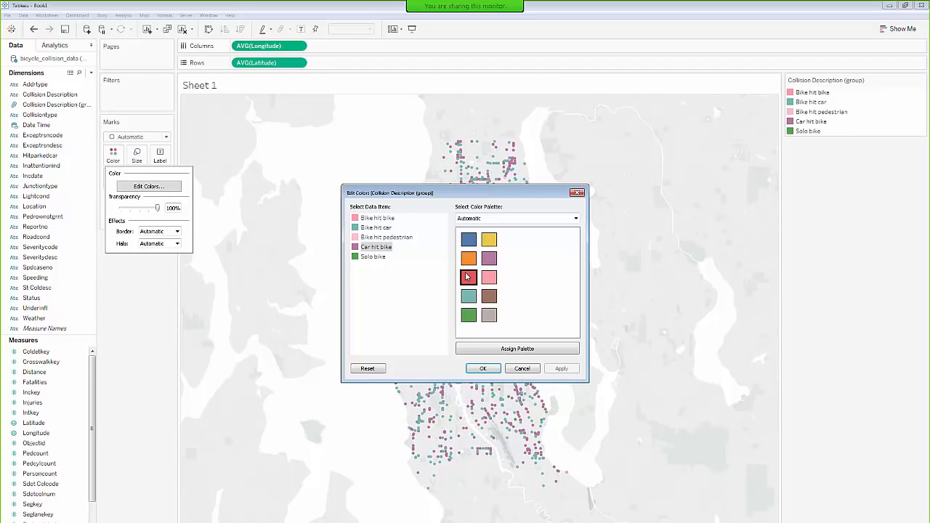
left_click(487, 218)
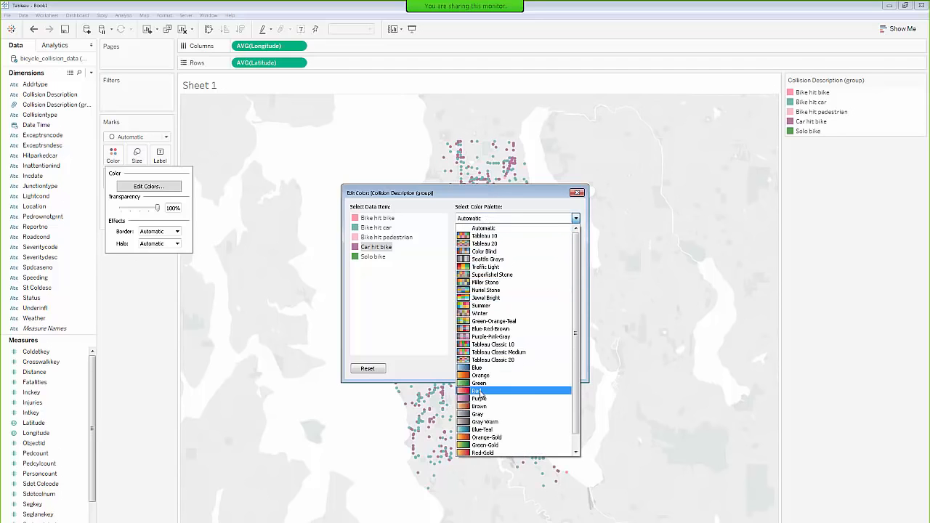
left_click(481, 391)
left_click(526, 296)
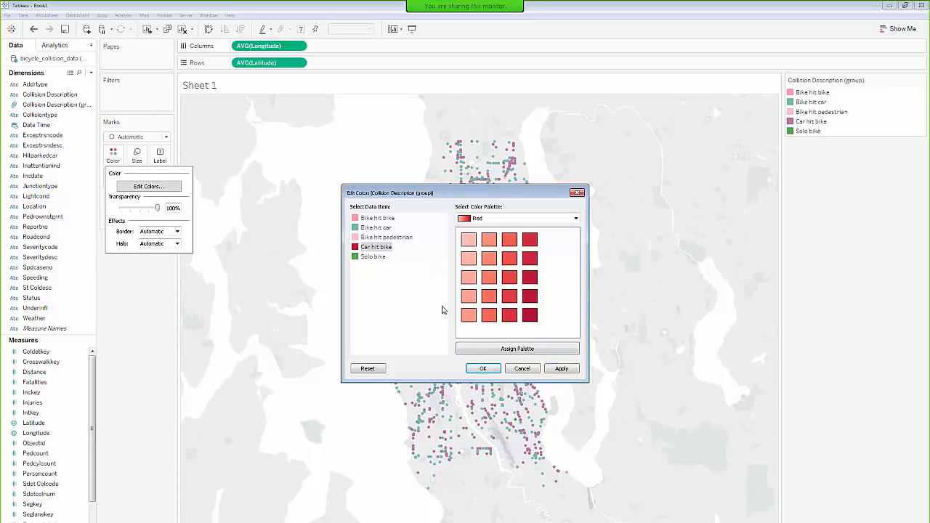
left_click(380, 228)
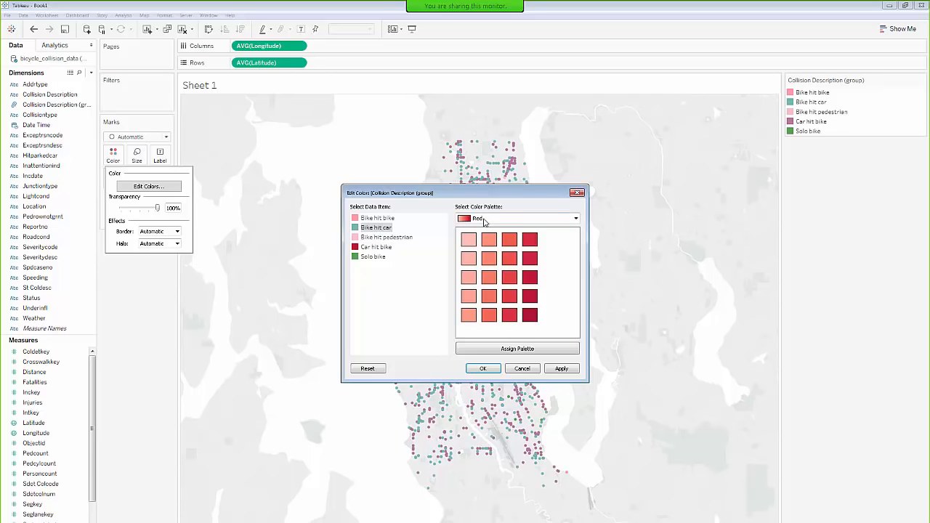
left_click(484, 220)
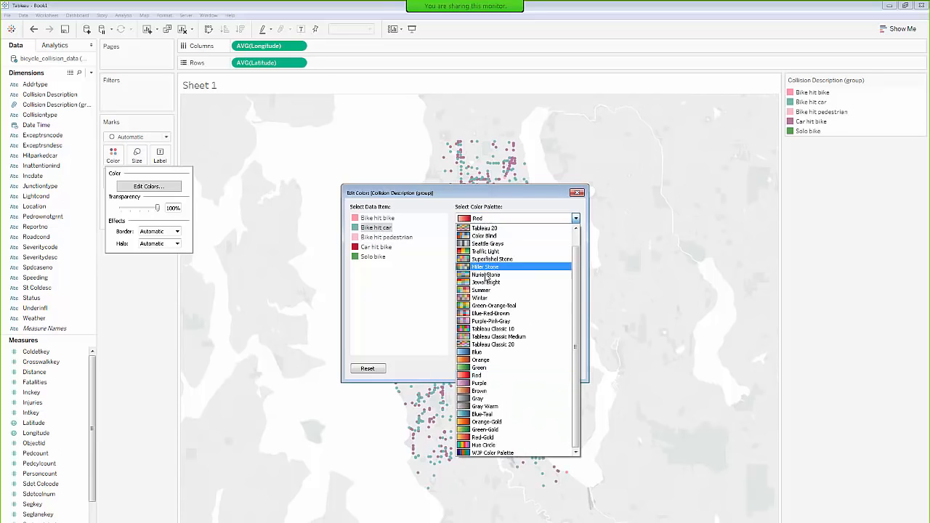
left_click(486, 352)
left_click(529, 277)
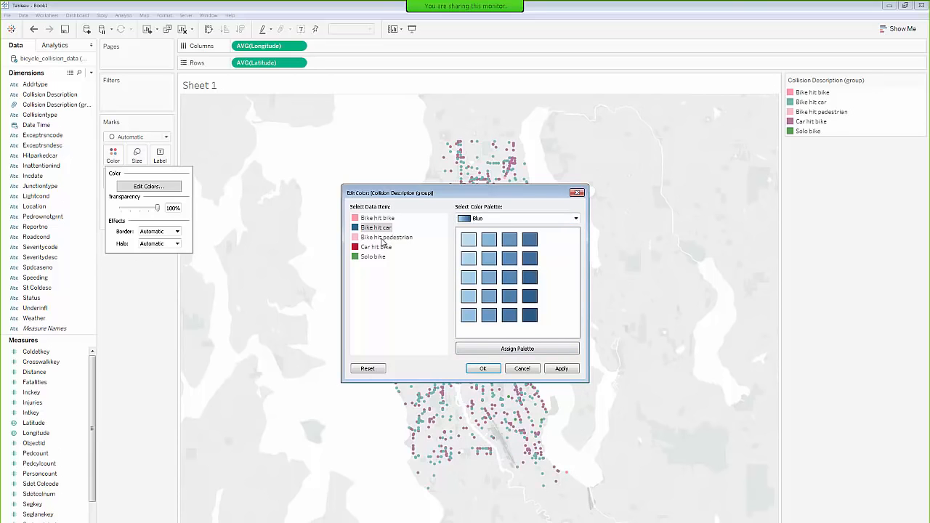
- Color "Bike hit pedestrian" medium gray from the Gray palette
left_click(381, 238)
left_click(493, 219)
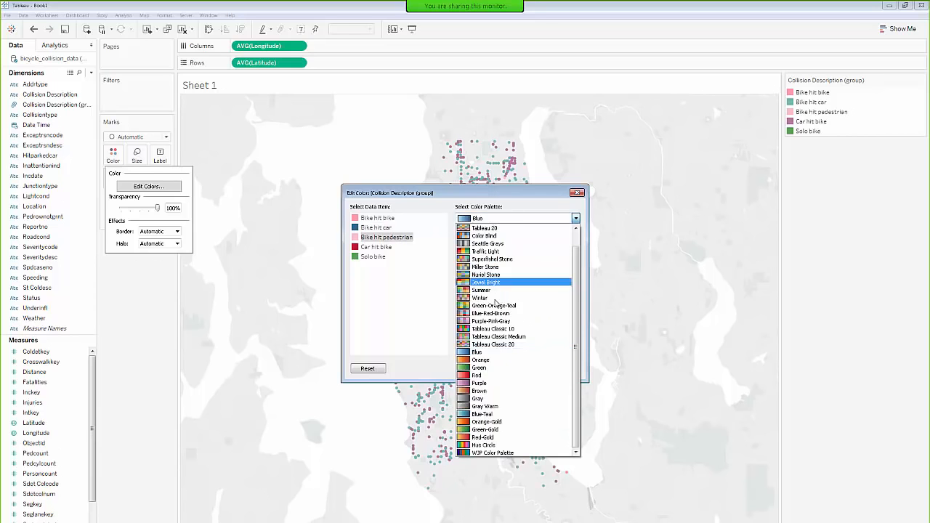
left_click(491, 400)
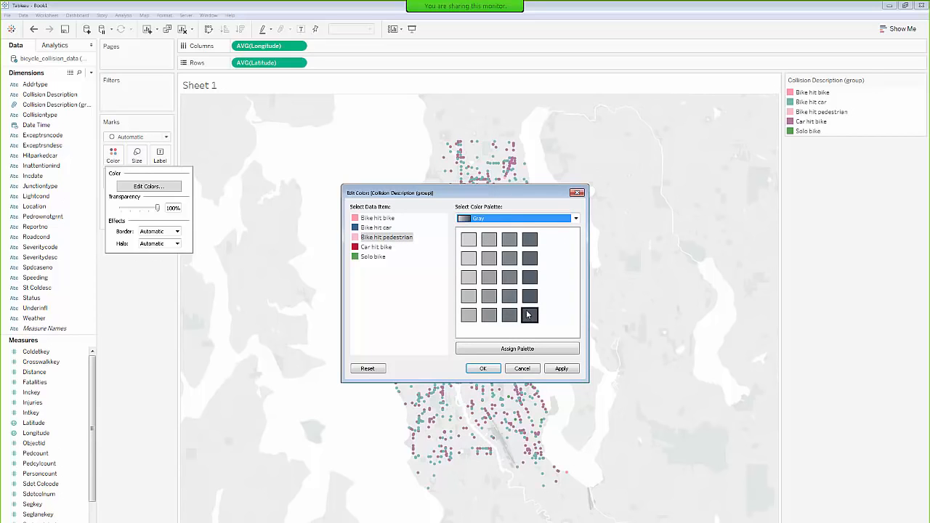
left_click(512, 277)
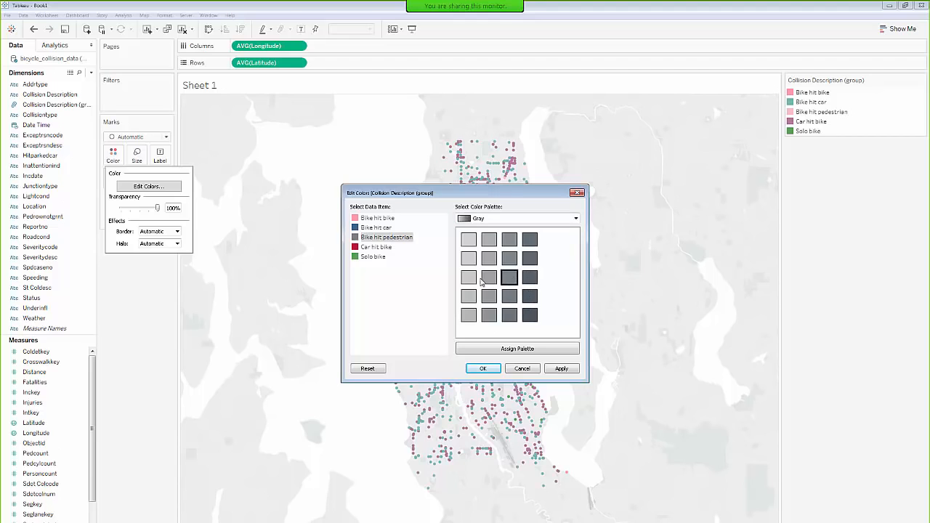
- Color "Bike hit bike" green and "Solo bike" purple from the Nuriel Stone palette, and apply the category colors
left_click(382, 218)
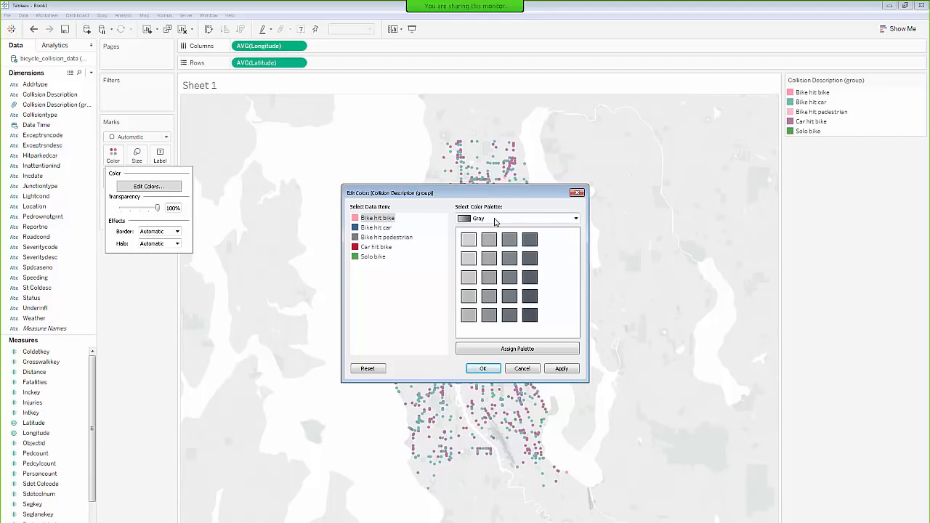
left_click(497, 220)
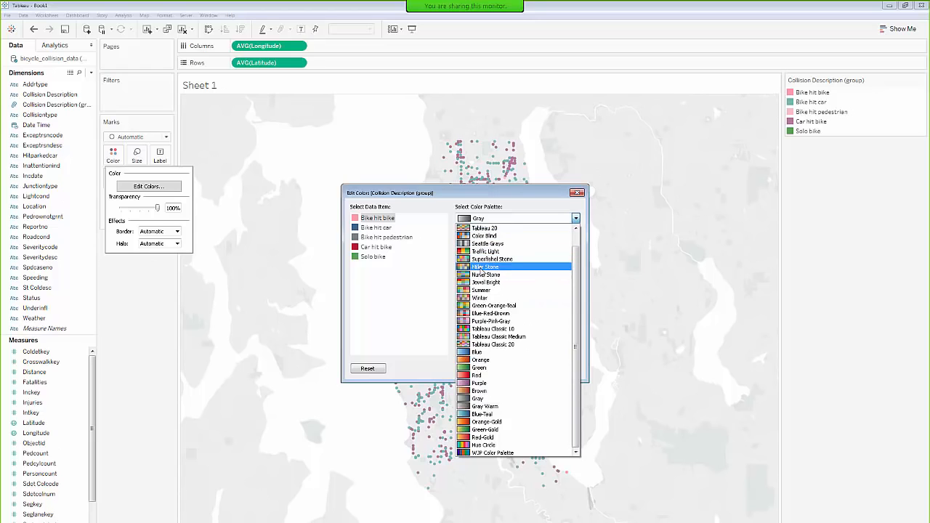
left_click(481, 275)
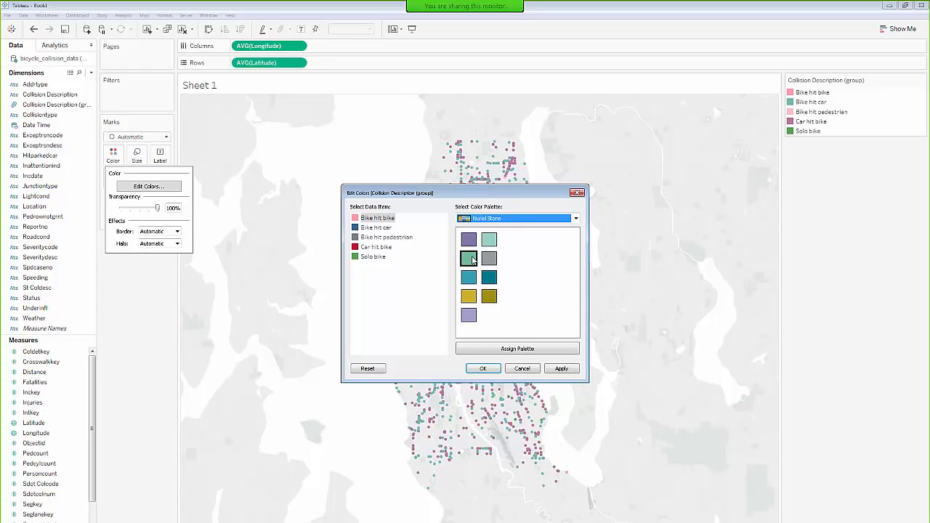
left_click(469, 258)
left_click(375, 258)
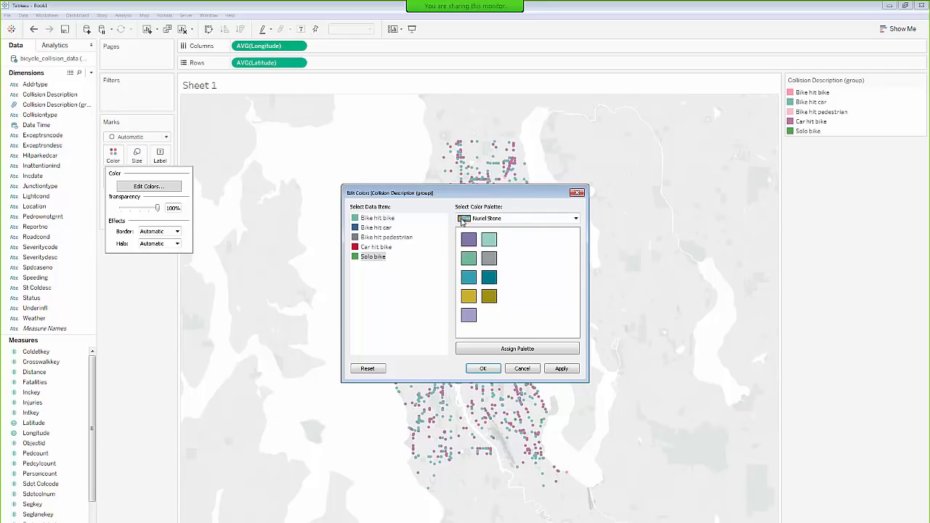
left_click(468, 240)
left_click(564, 369)
left_click(481, 369)
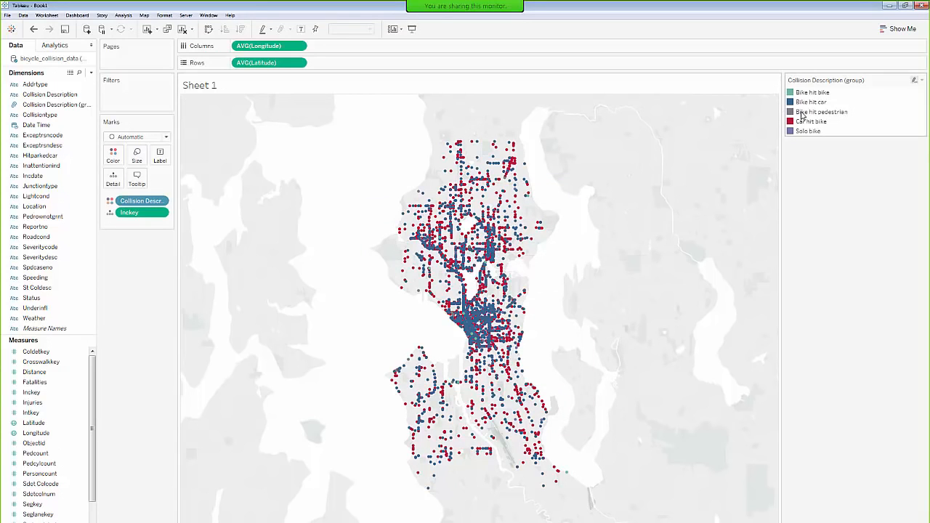
- Recolor "Car hit bike" with a brighter red from the Red palette
left_click(113, 158)
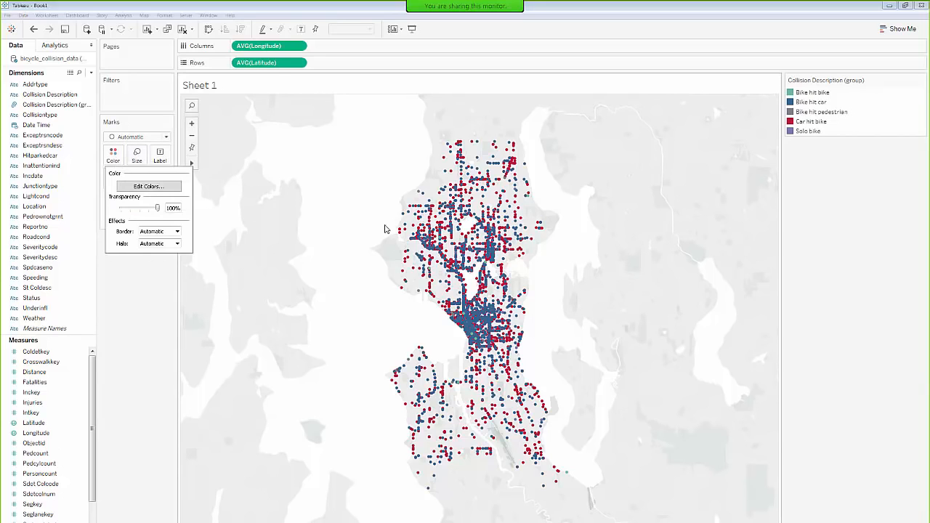
left_click(149, 188)
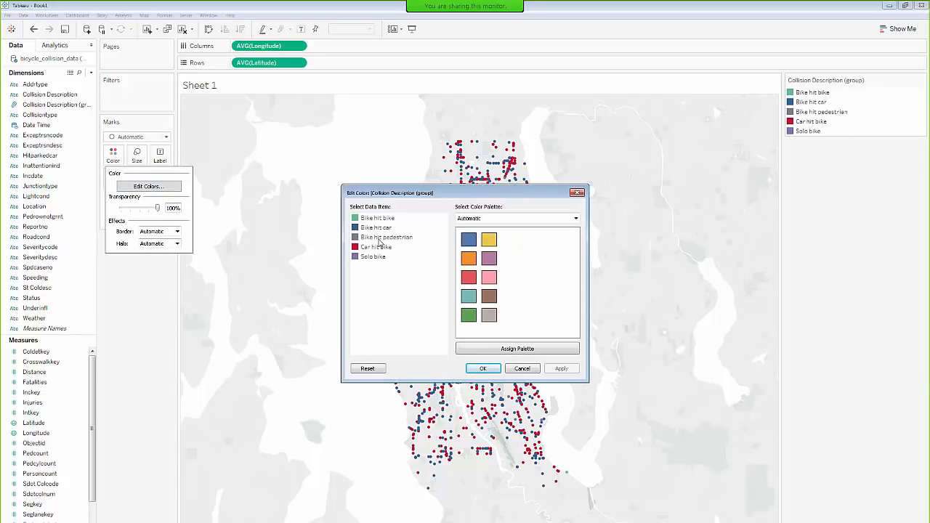
left_click(377, 246)
left_click(482, 218)
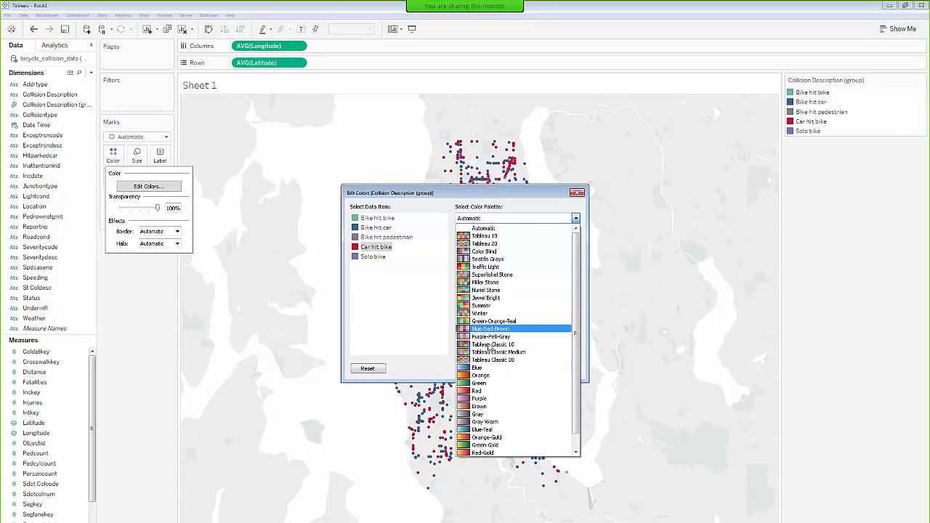
left_click(482, 391)
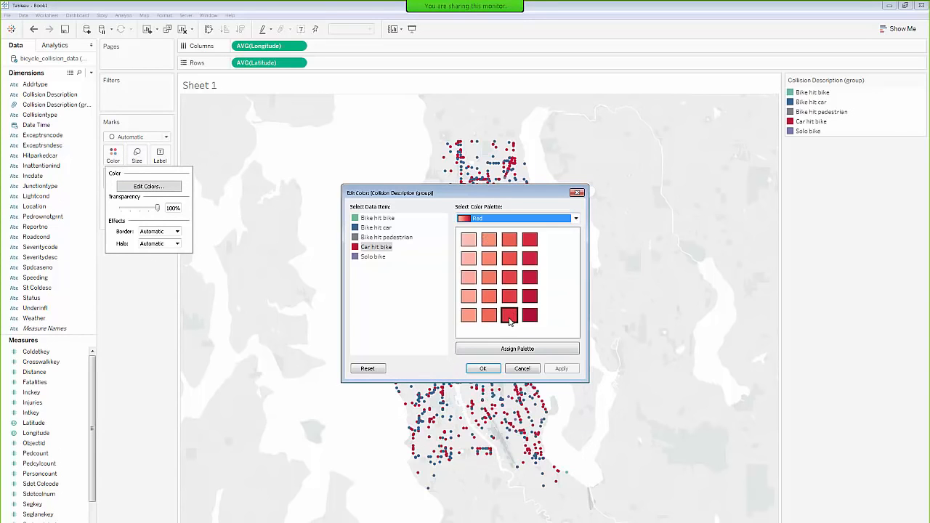
left_click(484, 369)
- Try black and orange borders on the map marks, and settle on a white border
left_click(113, 155)
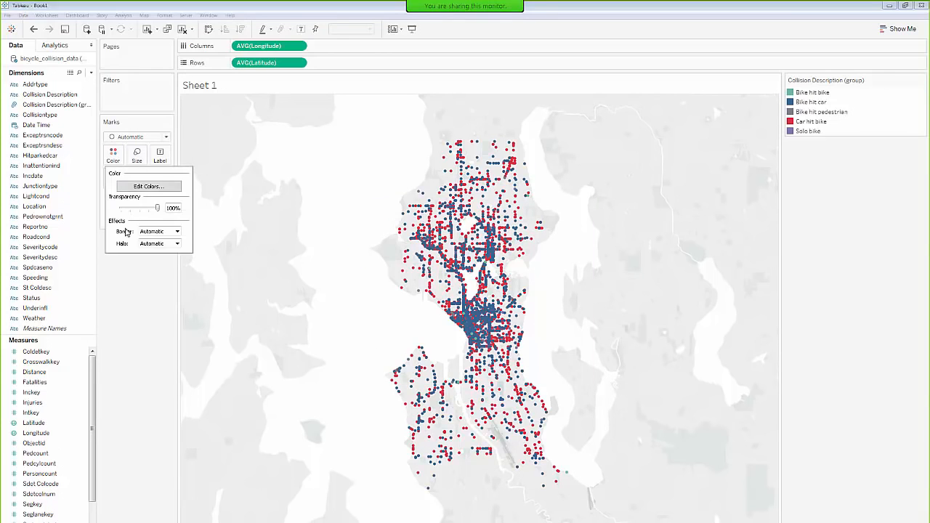
left_click(151, 231)
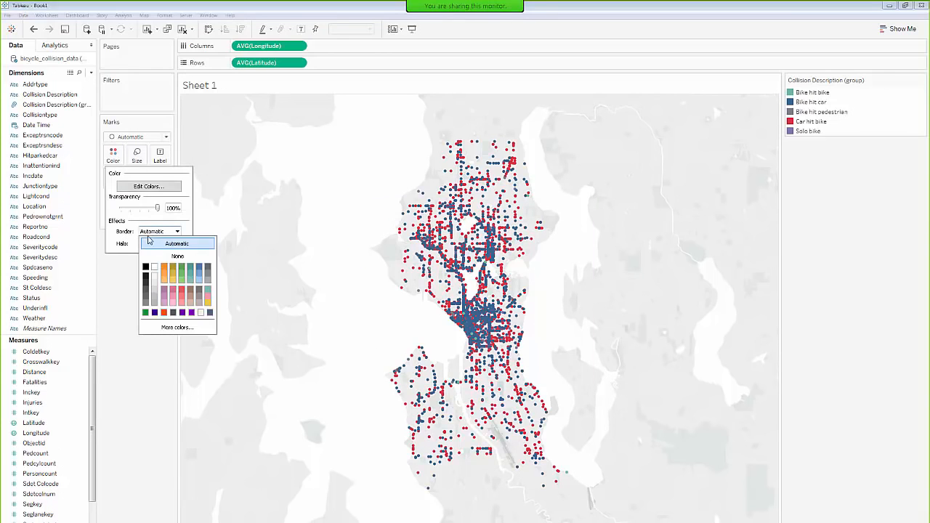
left_click(145, 268)
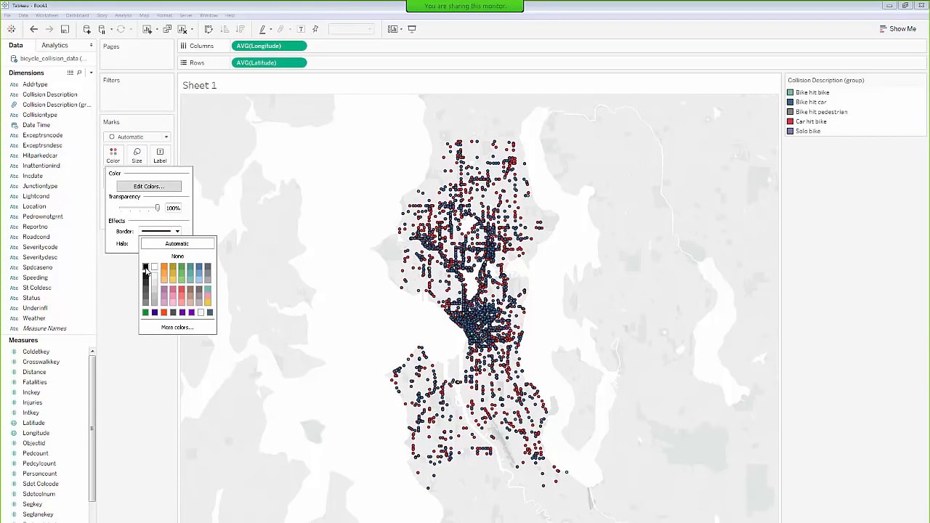
left_click(154, 268)
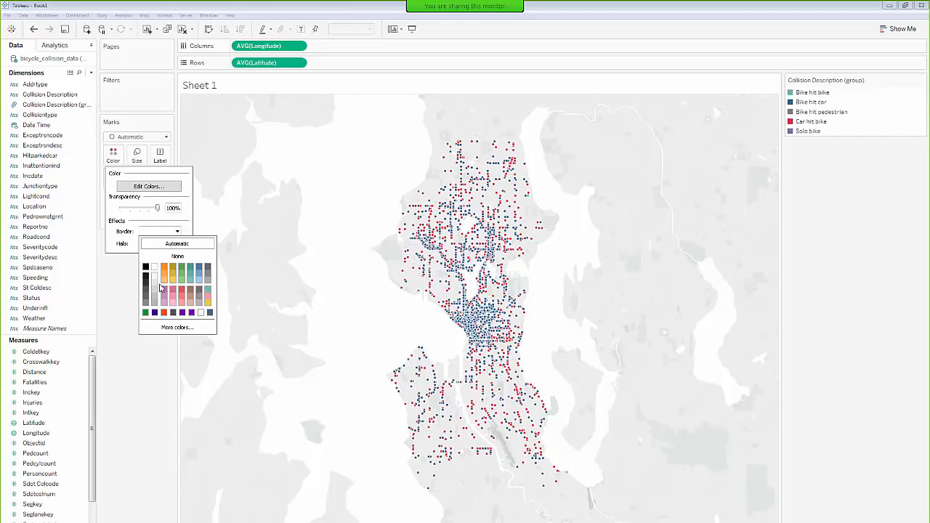
left_click(164, 269)
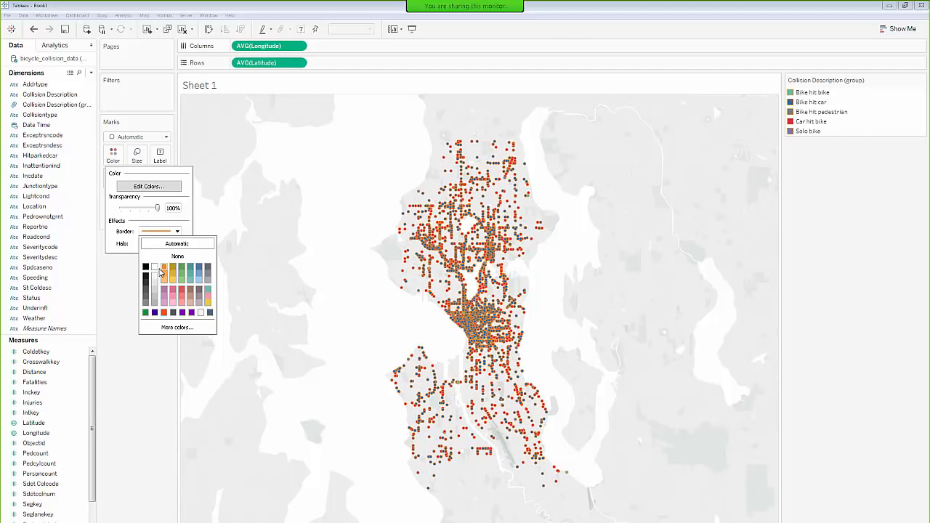
left_click(155, 269)
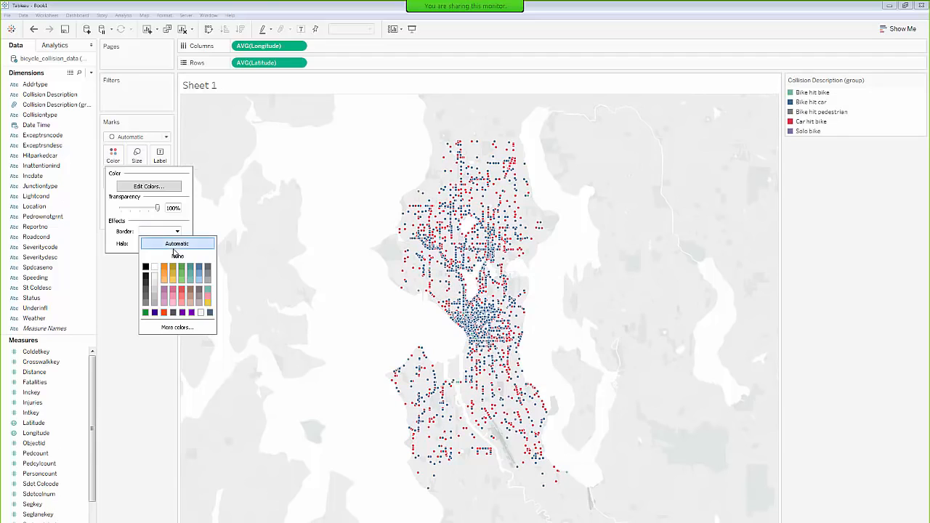
left_click(136, 226)
- Set the map marks' transparency to 60% and enlarge the marks slightly
left_click_drag(158, 209, 143, 209)
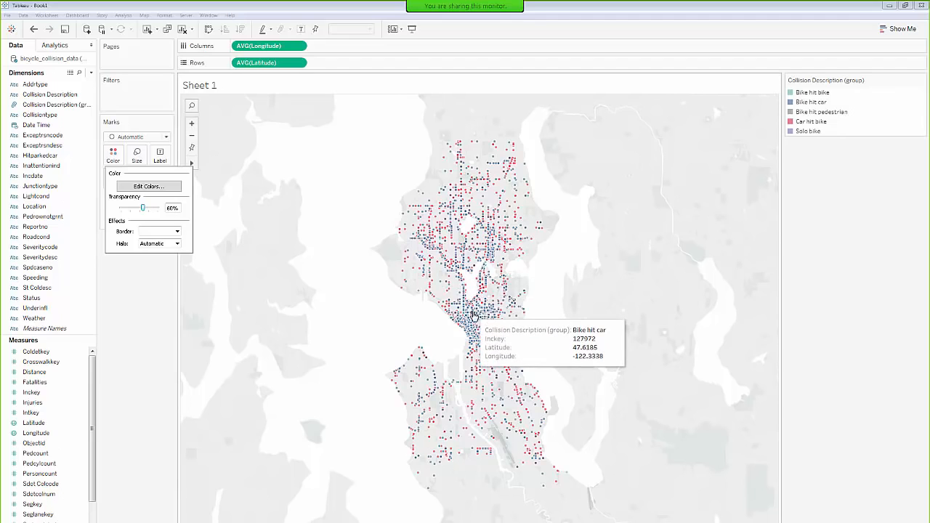
left_click(142, 153)
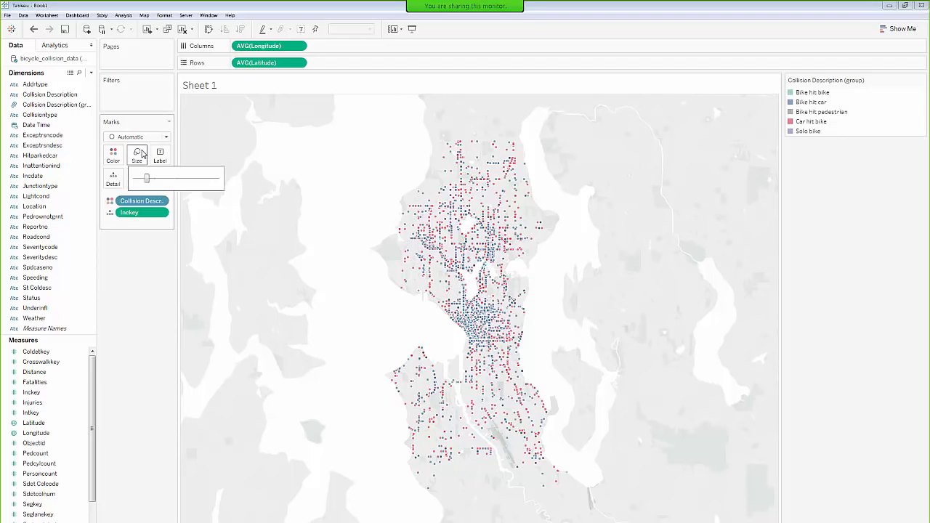
left_click_drag(146, 181, 155, 181)
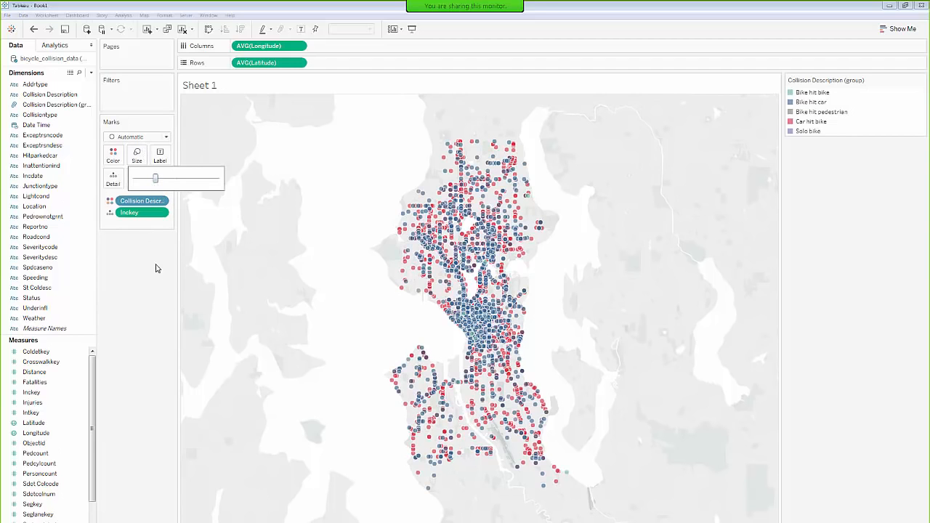
left_click(145, 301)
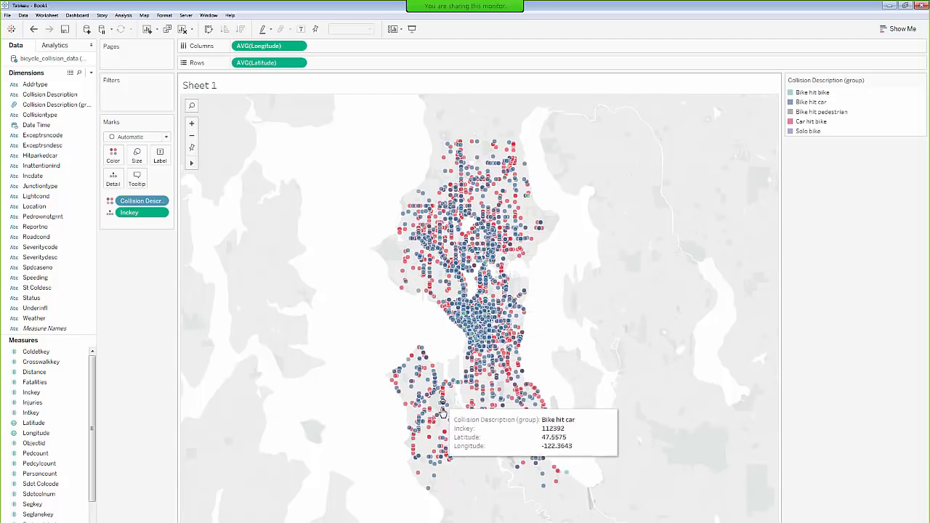
- Highlight the Car hit bike, Bike hit pedestrian, Bike hit car and Bike hit bike categories one at a time to examine their distribution
left_click(817, 124)
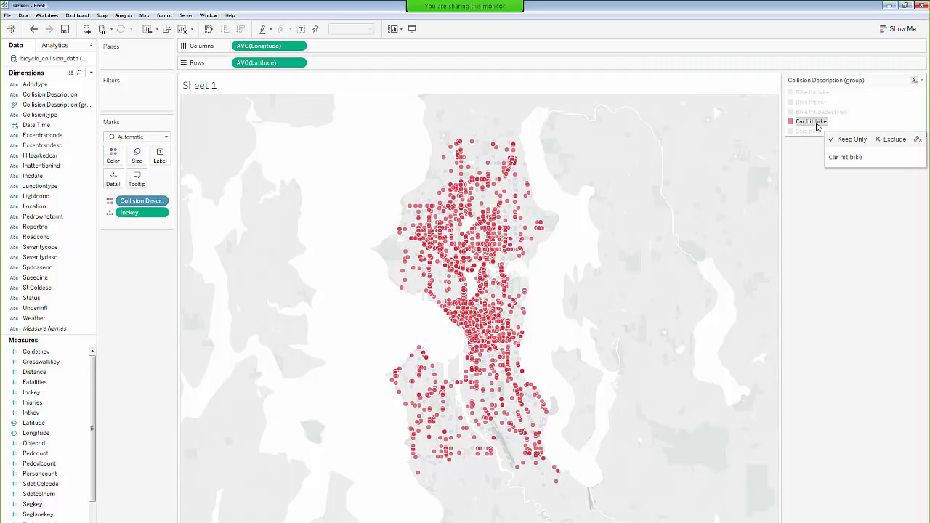
left_click(817, 124)
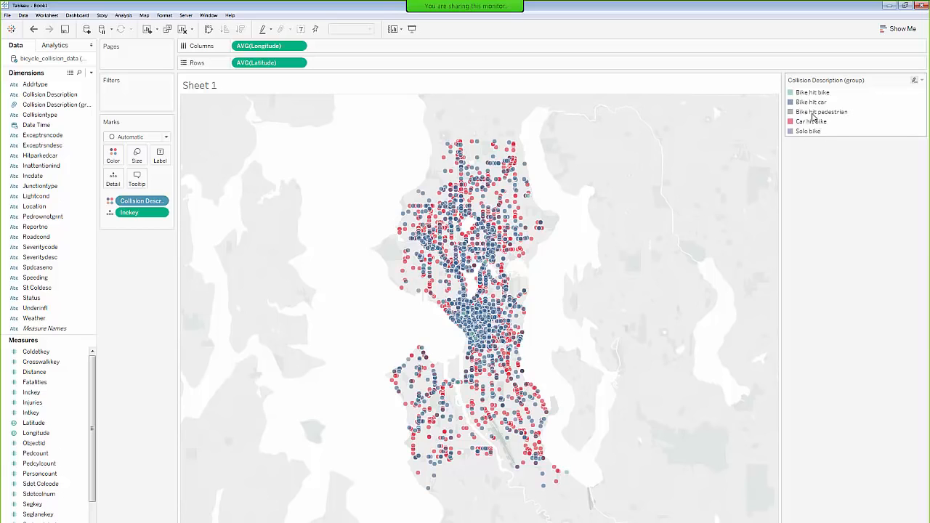
left_click(813, 113)
left_click(813, 113)
left_click(812, 104)
left_click(813, 104)
left_click(813, 93)
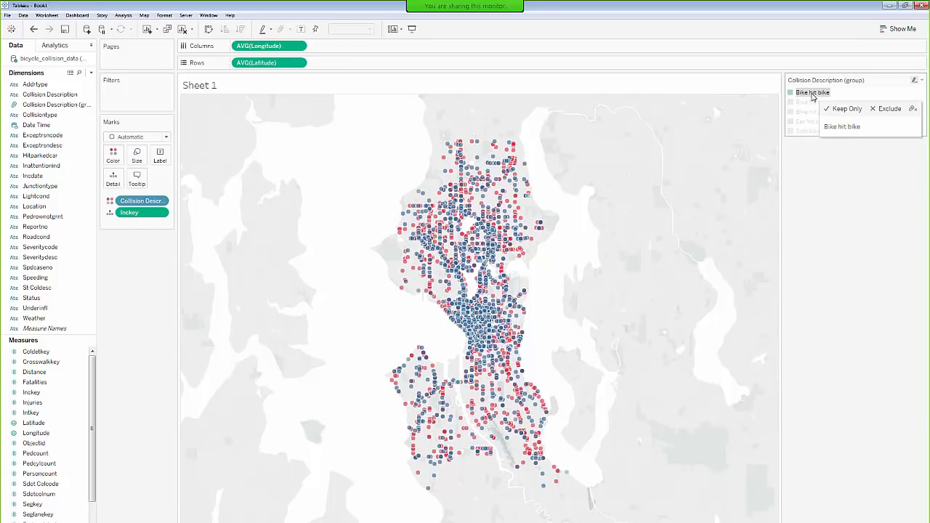
- Clear the Bike hit bike highlight and set the map marks' transparency to 88%
left_click(813, 95)
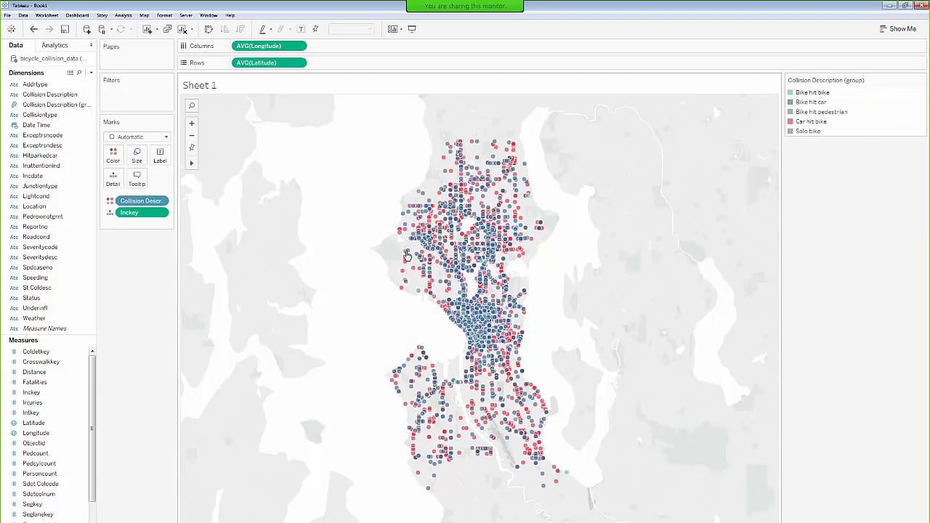
left_click(113, 155)
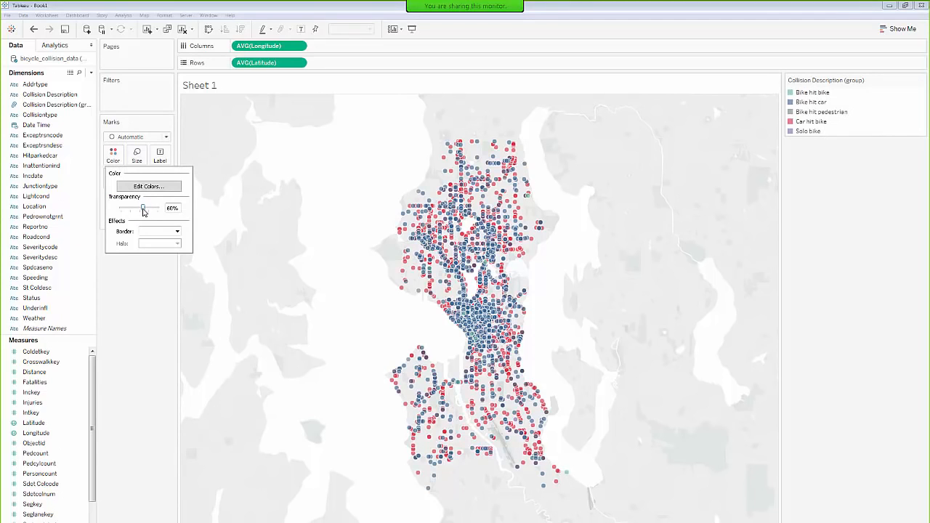
left_click_drag(143, 210, 153, 209)
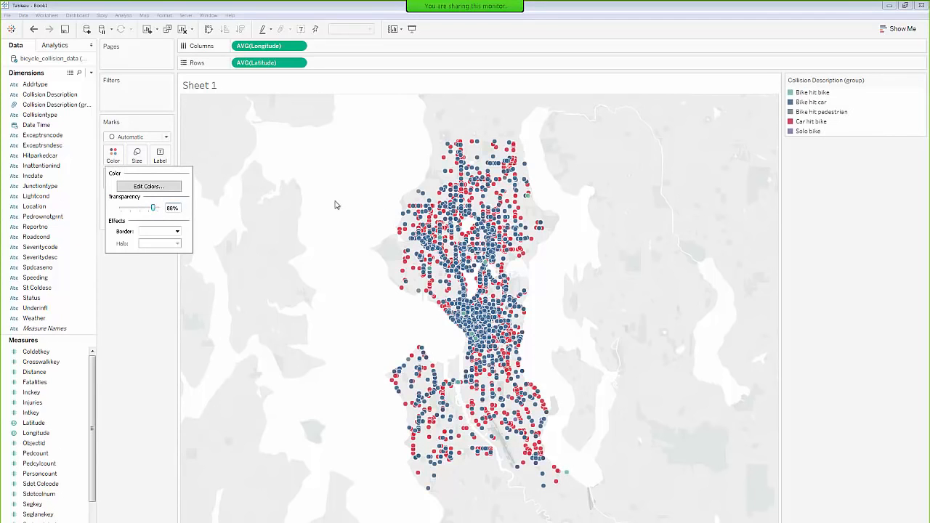
left_click(816, 95)
left_click(816, 97)
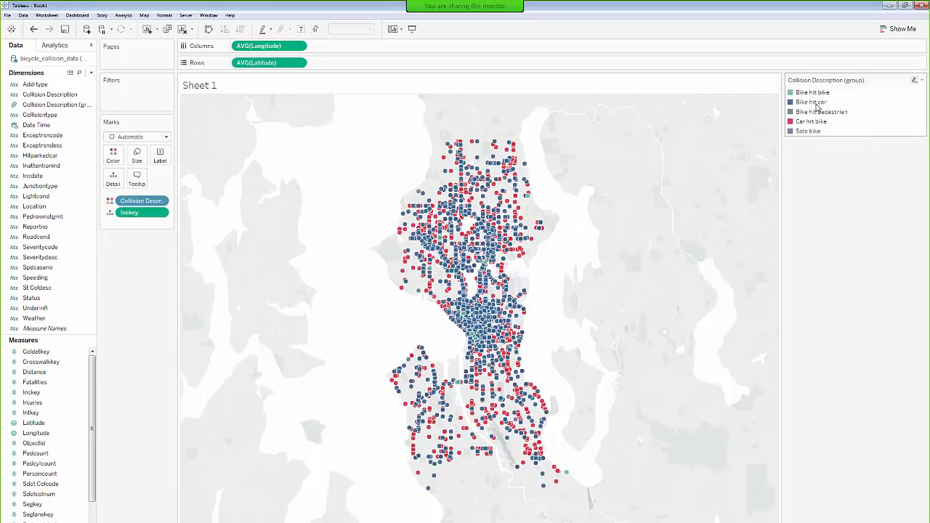
left_click(817, 107)
left_click(816, 107)
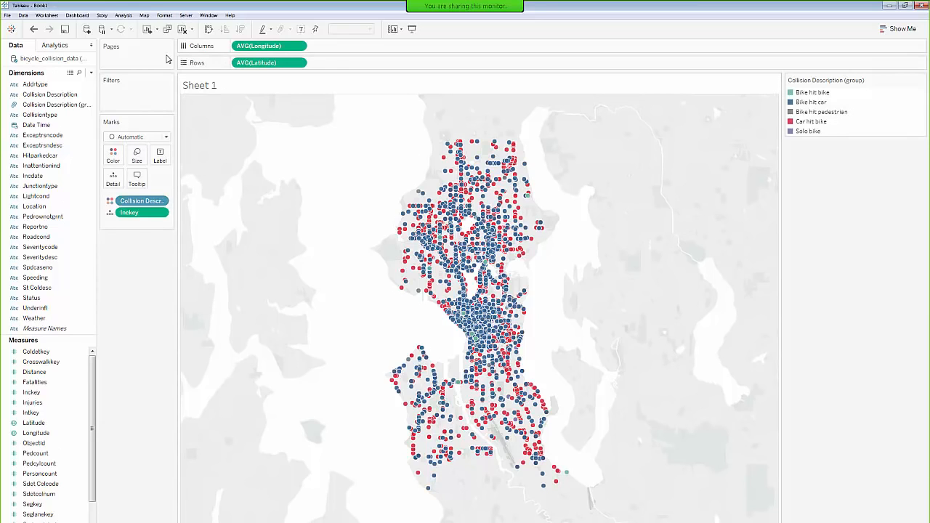
- Try the Dark background style in the map layers, and settle on the Normal style
left_click(144, 16)
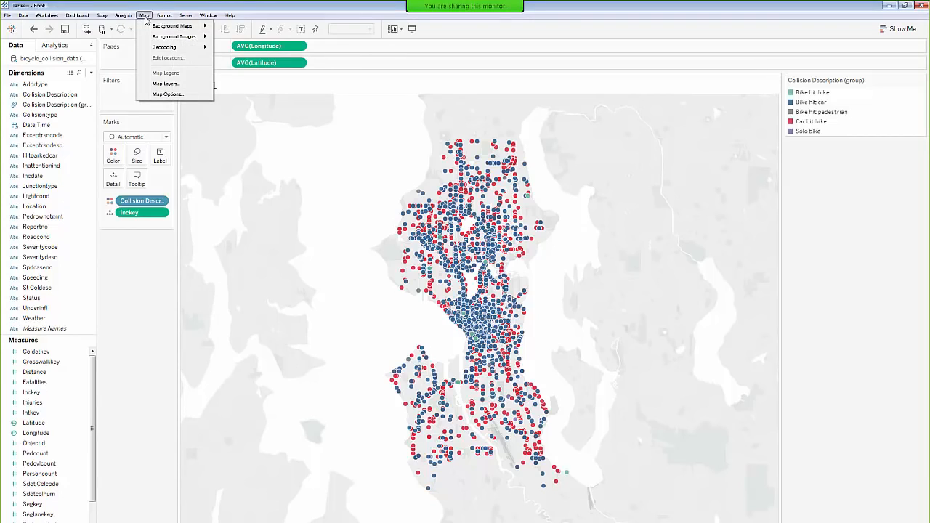
left_click(166, 84)
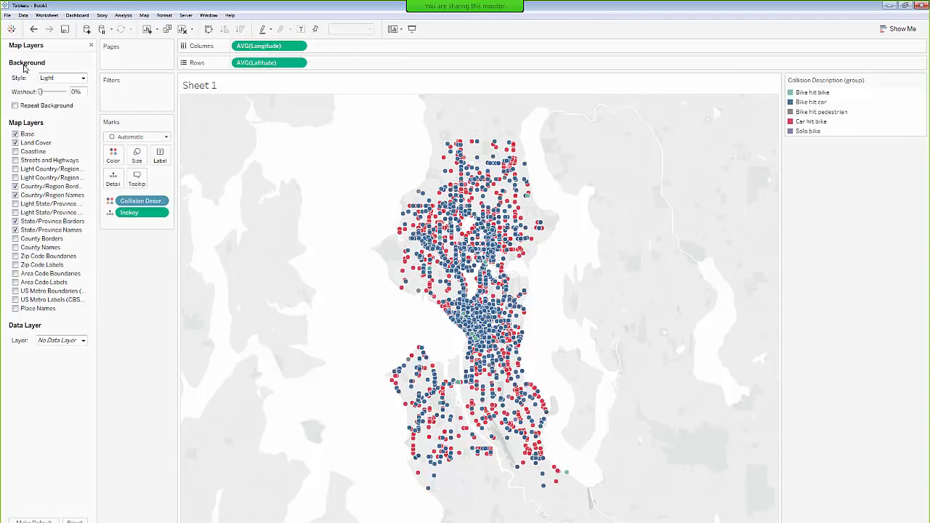
left_click(64, 80)
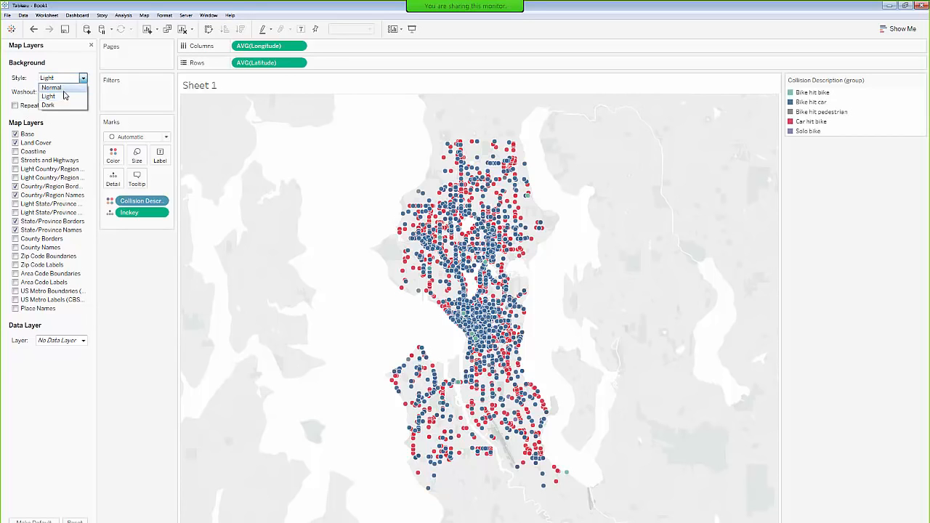
left_click(65, 106)
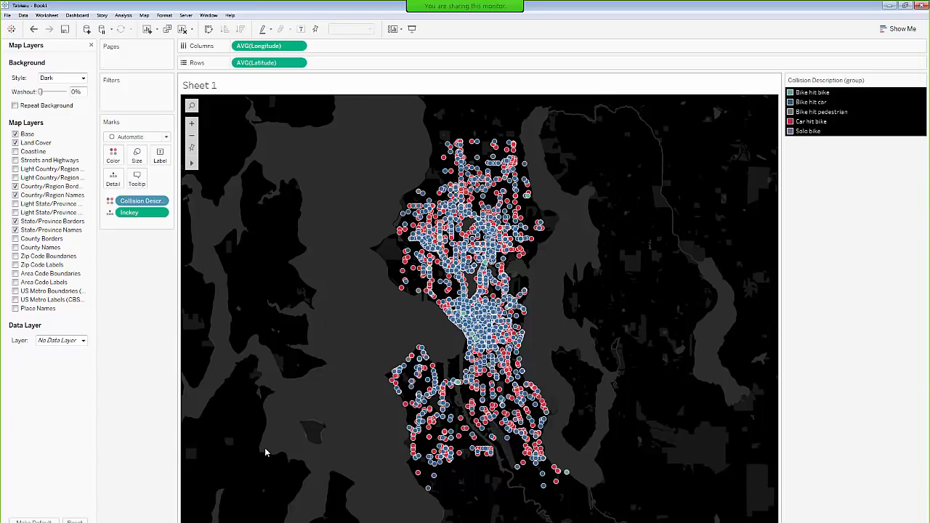
left_click(52, 78)
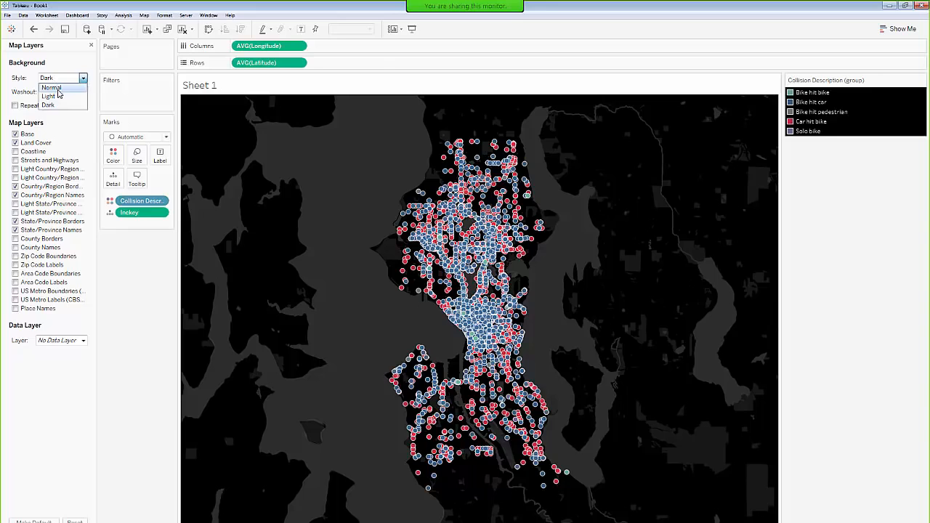
left_click(50, 87)
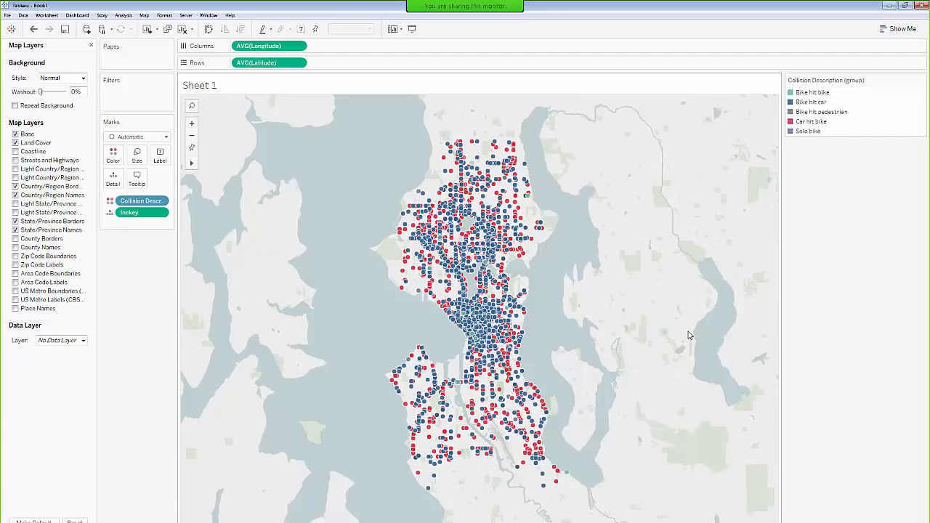
left_click(90, 46)
- Examine the map services and the available types for adding a background map, and leave without adding one
left_click(144, 16)
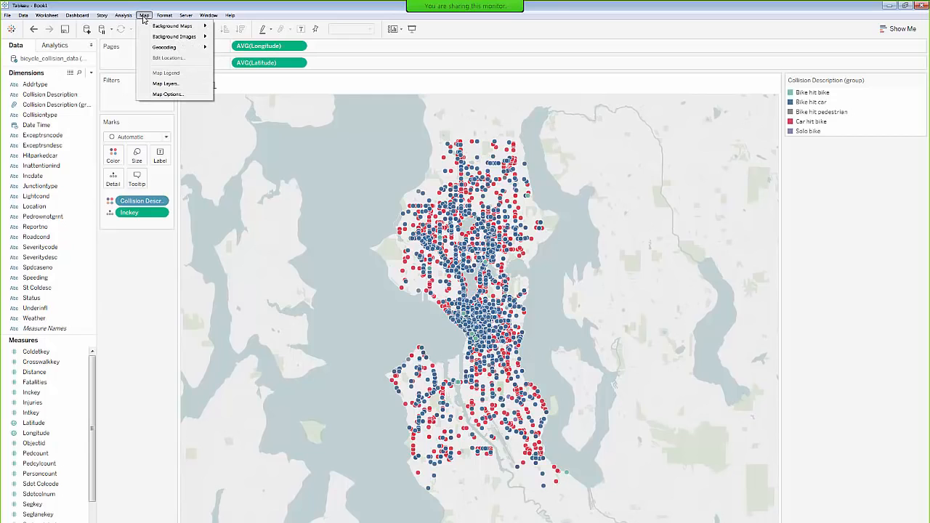
mouse_move(160, 27)
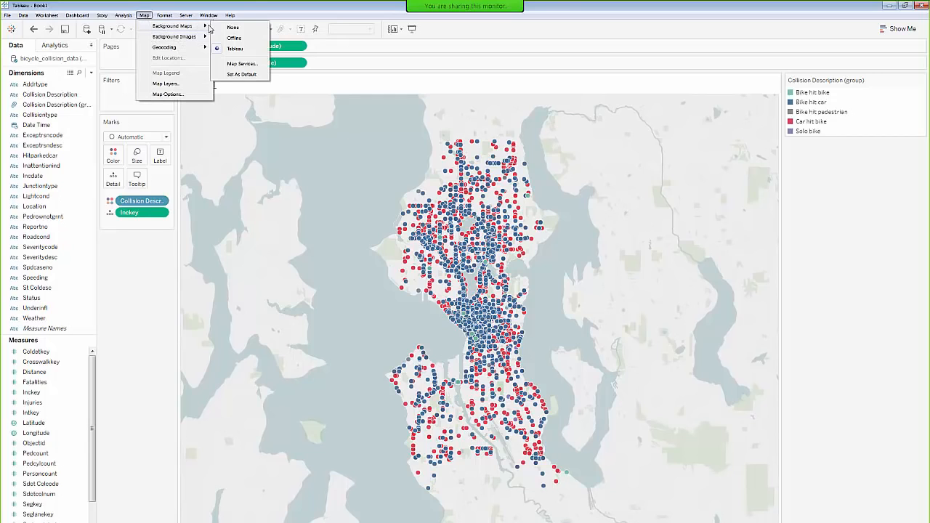
left_click(243, 63)
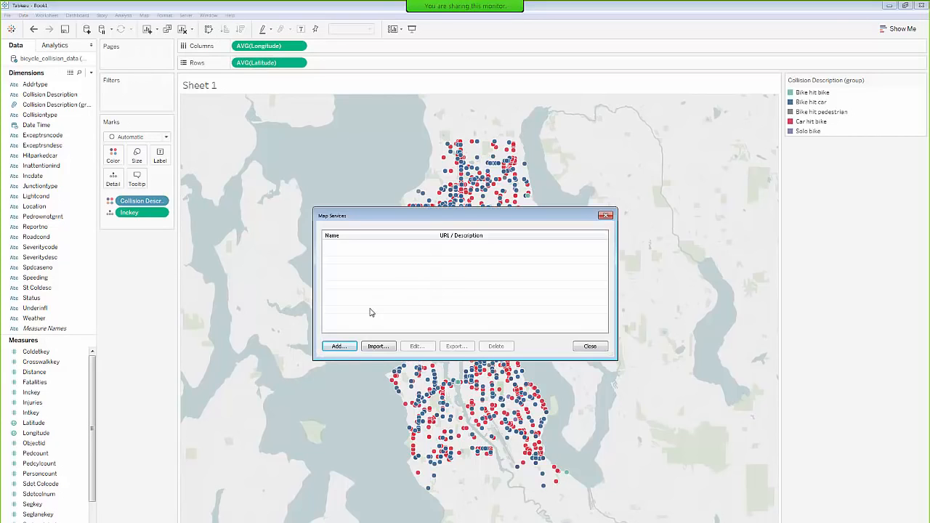
left_click(339, 346)
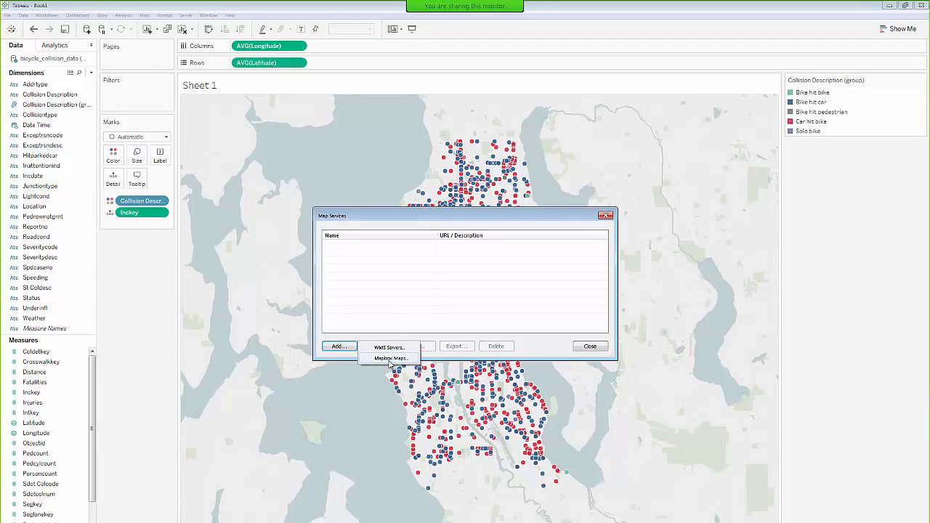
left_click(599, 350)
left_click(600, 349)
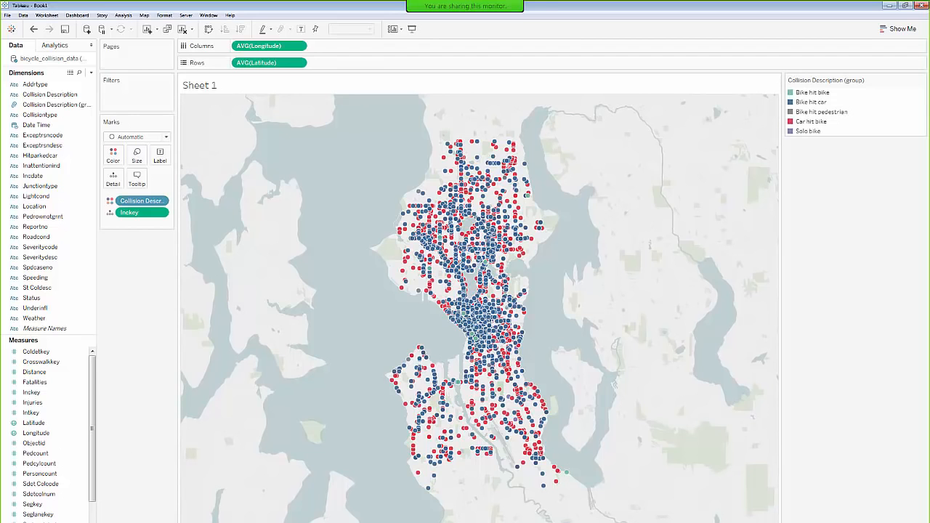
key("alt+Tab")
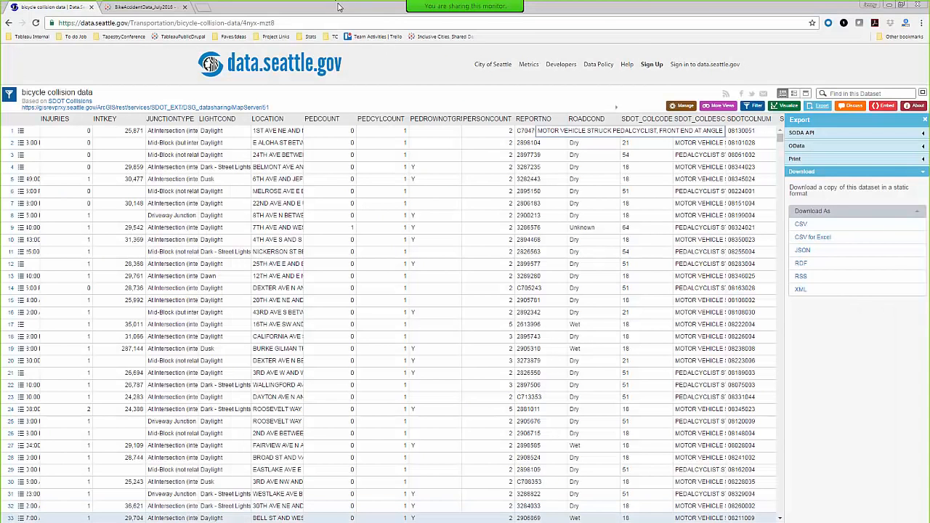
key("alt+Tab")
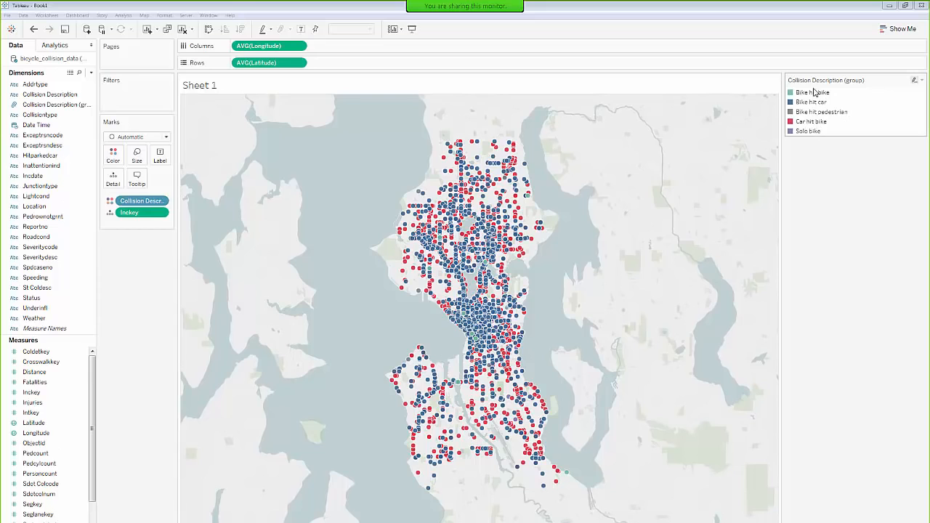
- Reorder the collision legend as Car hit bike, Bike hit car, Bike hit bike, Solo bike and Bike hit pedestrian, and clear the highlight
left_click(810, 121)
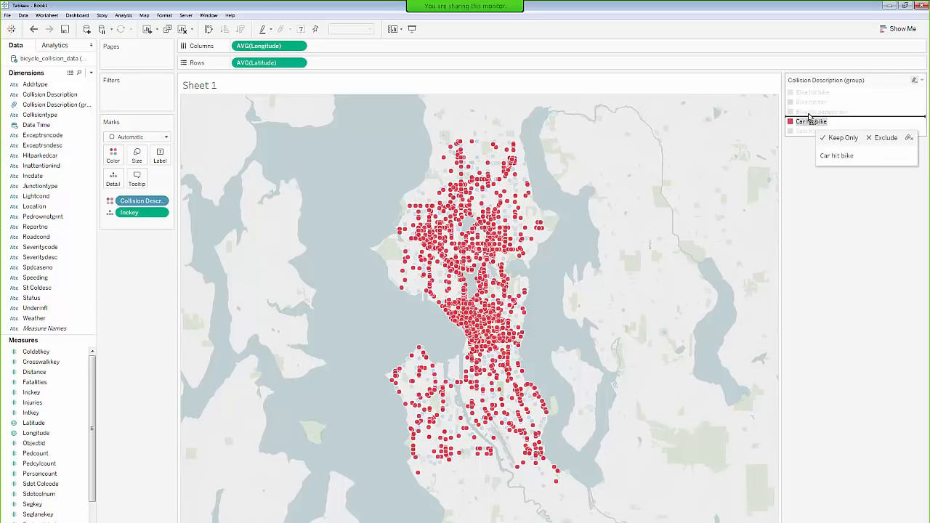
left_click_drag(812, 102, 810, 93)
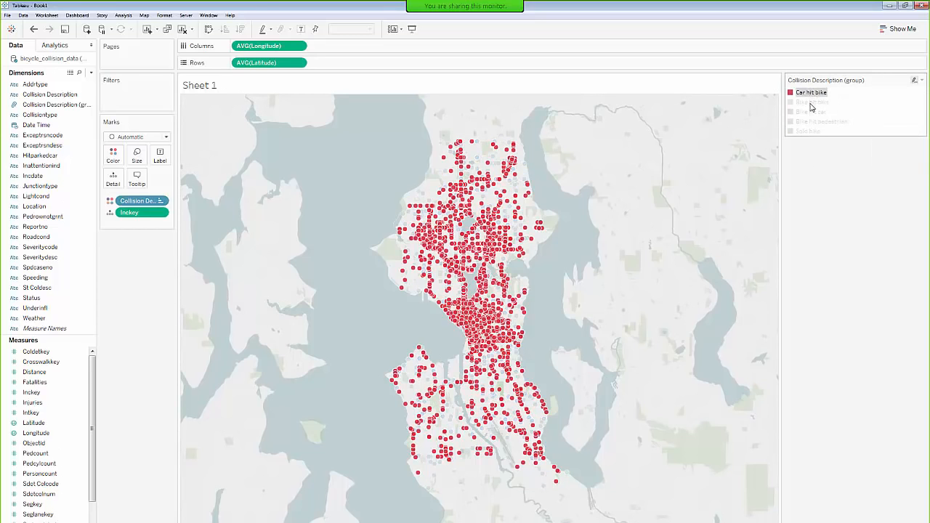
left_click(808, 112)
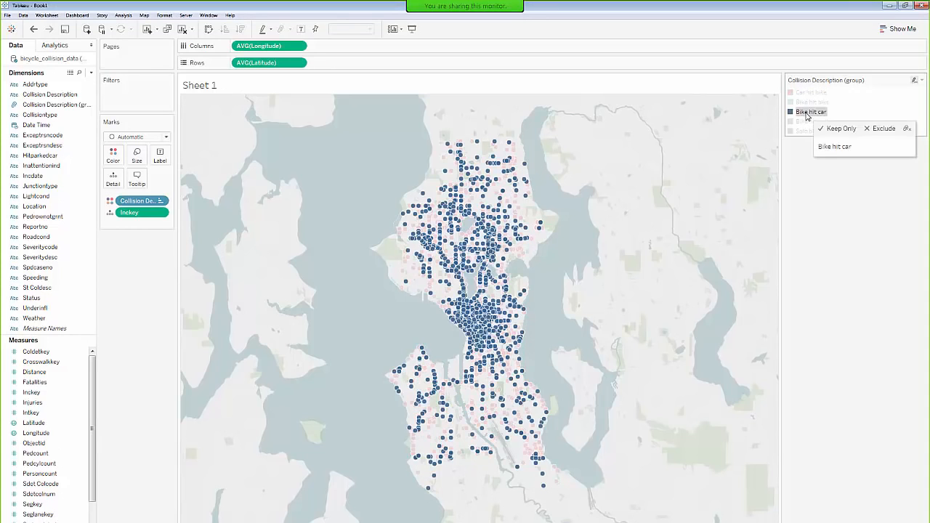
left_click_drag(808, 113, 813, 135)
left_click(813, 122)
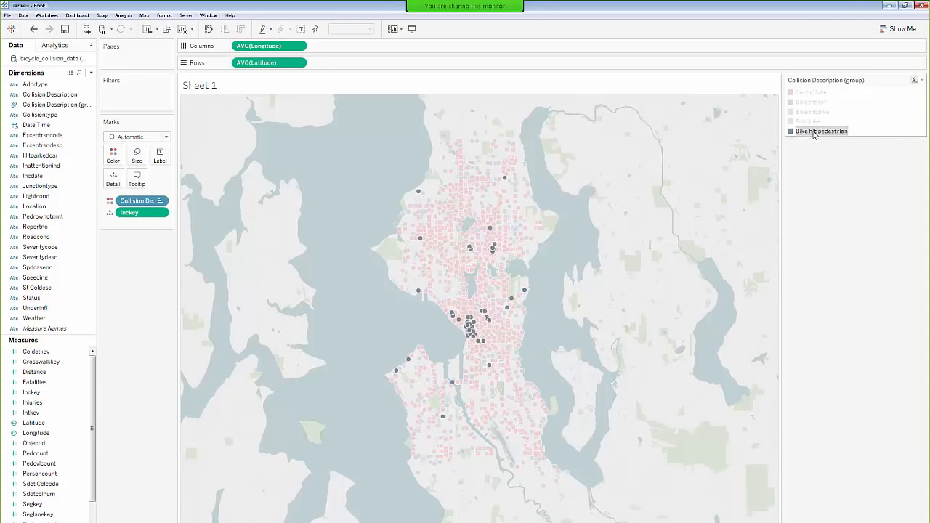
left_click(825, 178)
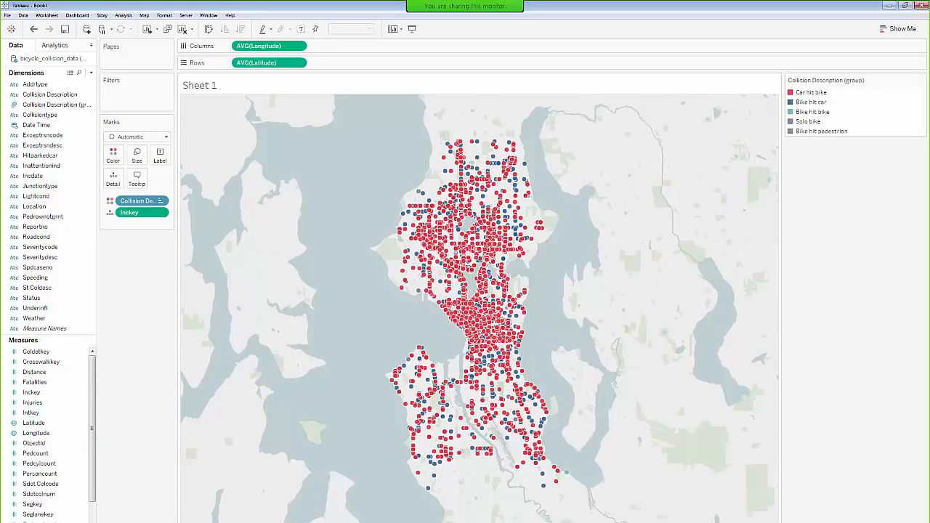
- Rename the sheet as Map, and view the options of the Inckey field on the marks
key("Return")
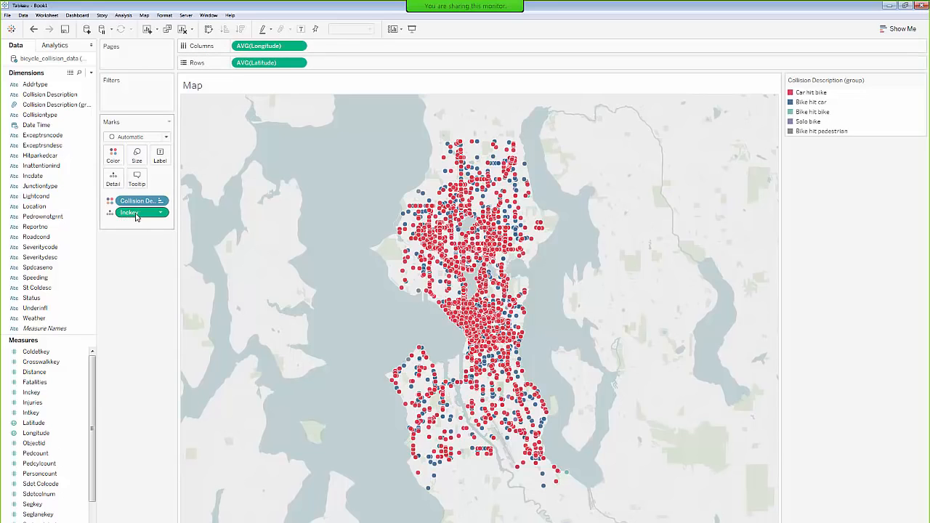
left_click(161, 212)
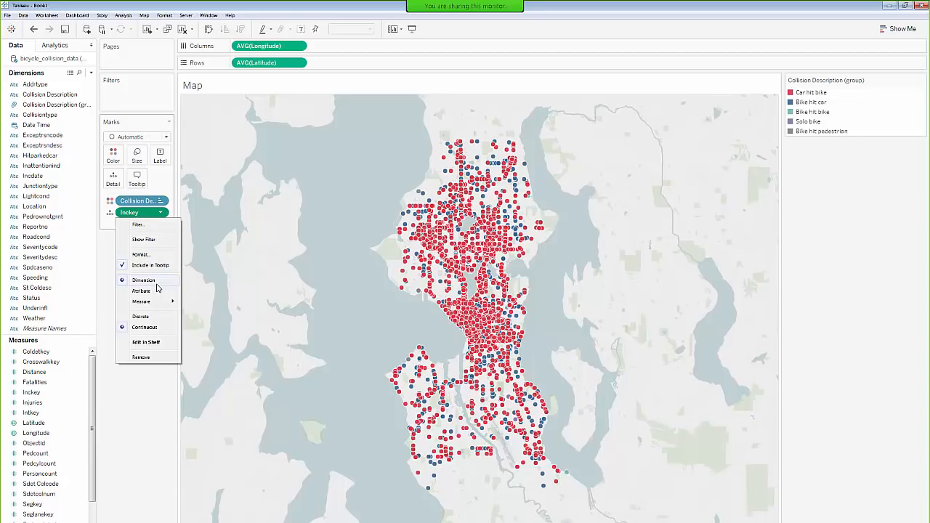
left_click(132, 404)
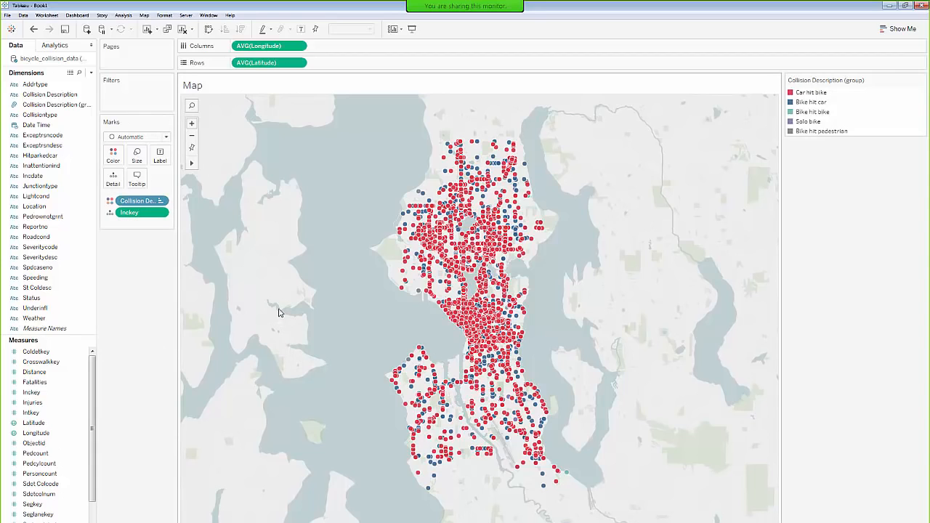
- Try adding two blank lines above the map's tooltip text, and review the tooltip's default fields
left_click(137, 178)
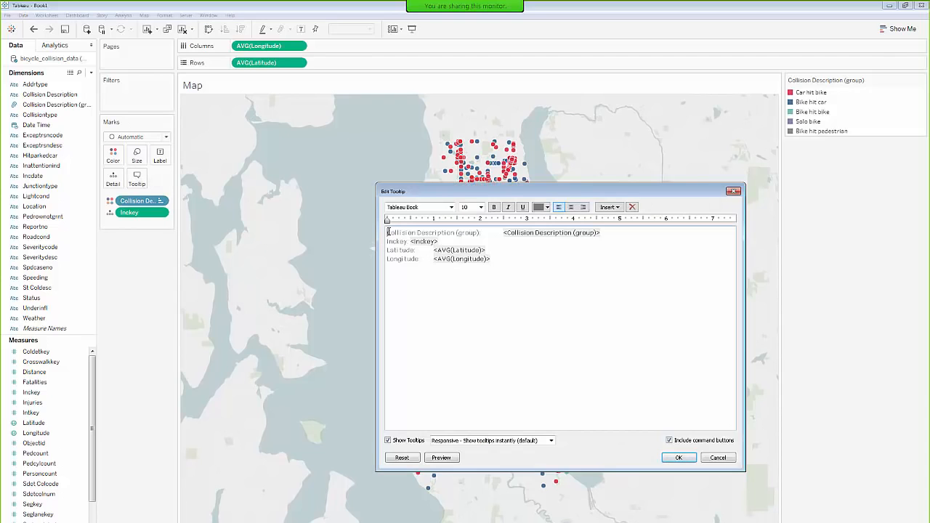
key("Return")
key("Return")
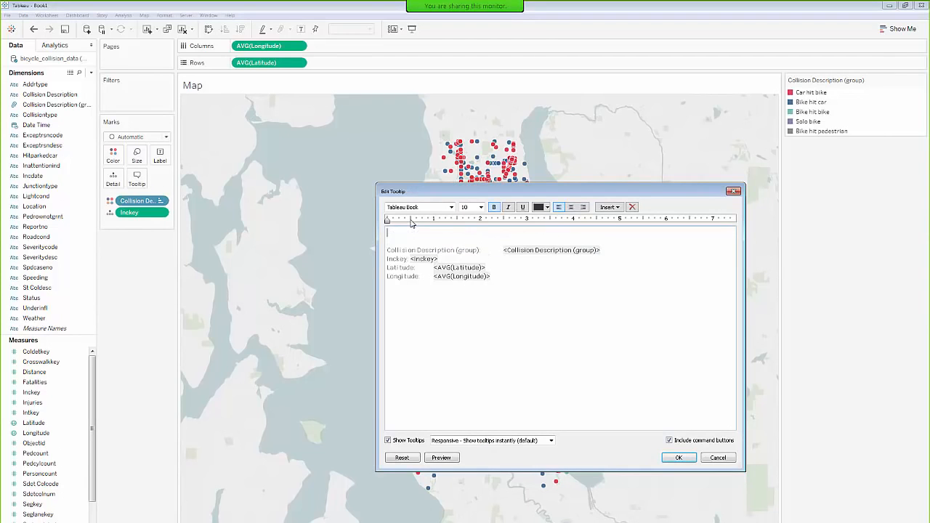
left_click(720, 459)
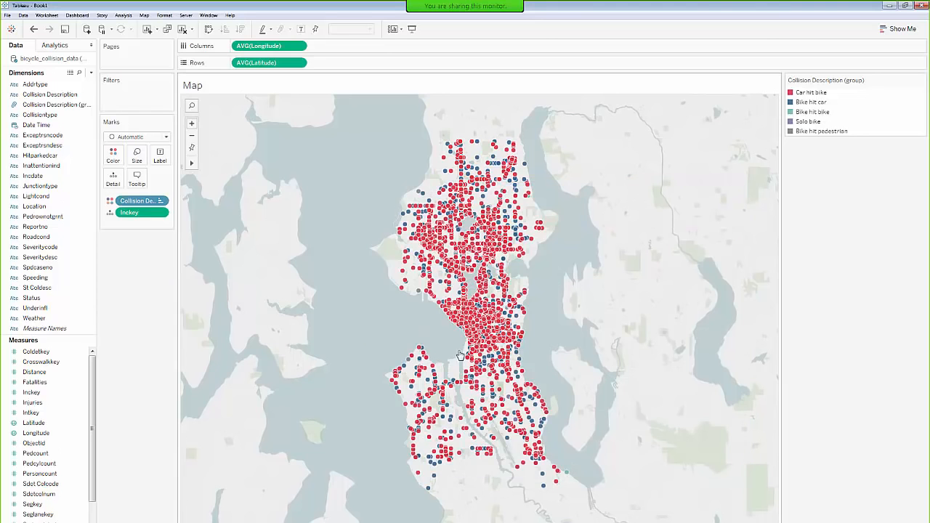
left_click(137, 179)
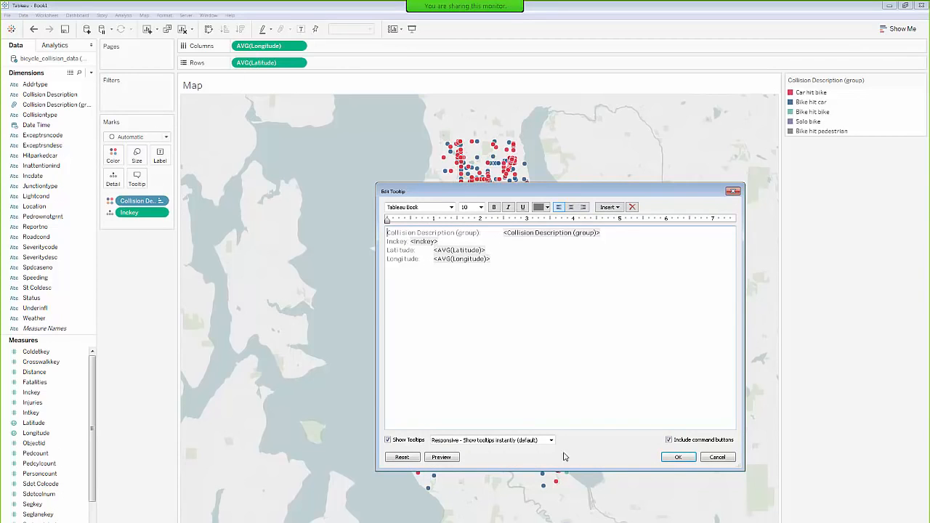
left_click(718, 457)
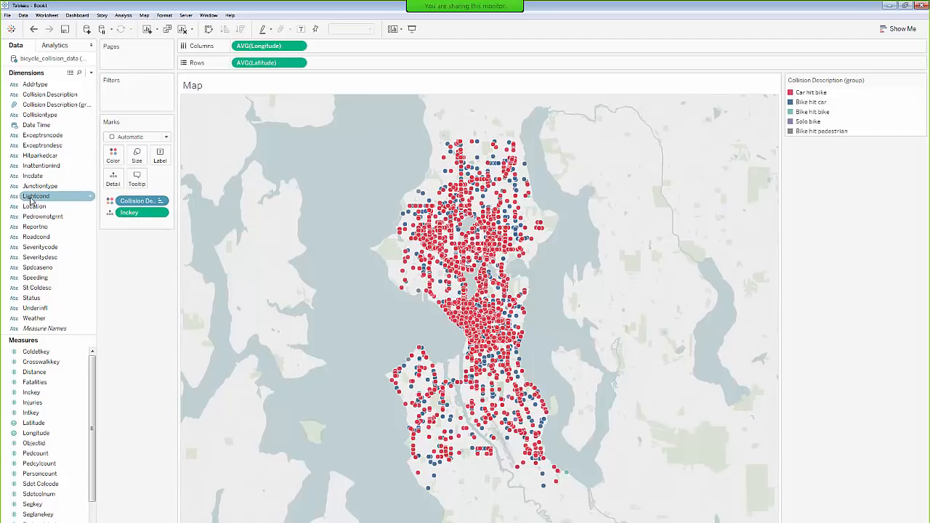
- Add Lightcond, Roadcond and Speeding to the map's tooltip, and open the tooltip for editing
left_click_drag(37, 200, 138, 181)
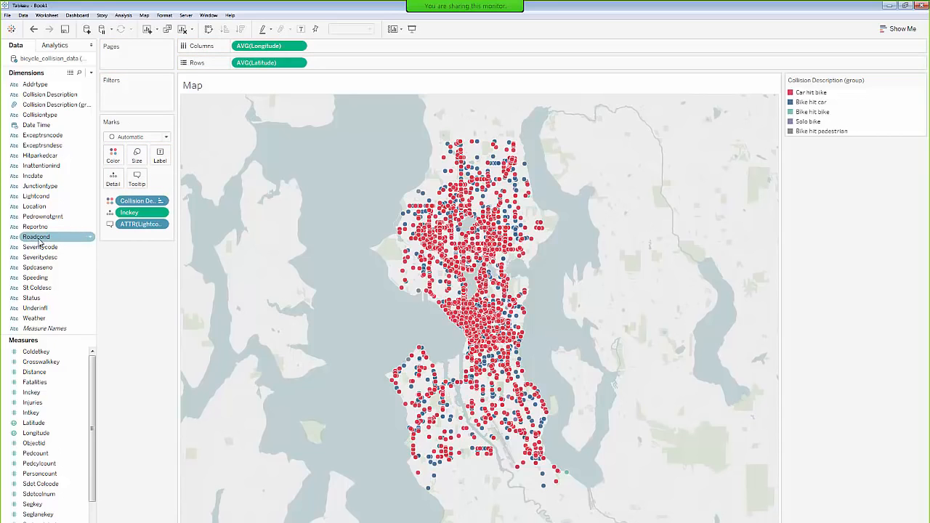
left_click_drag(39, 242, 137, 182)
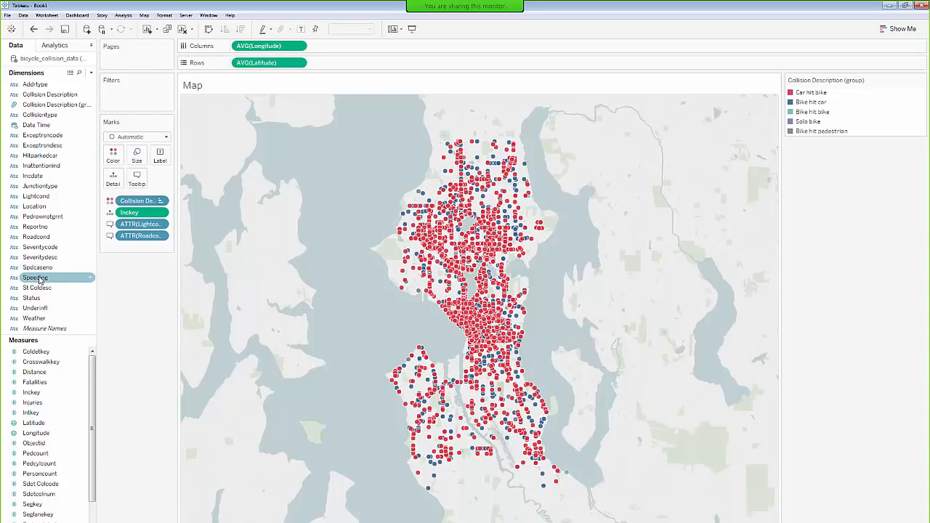
left_click_drag(39, 280, 139, 179)
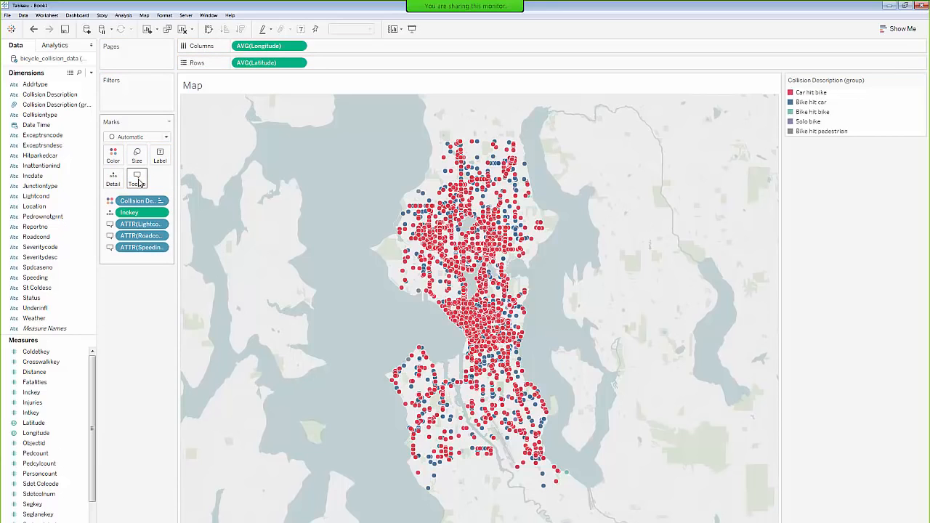
left_click(139, 181)
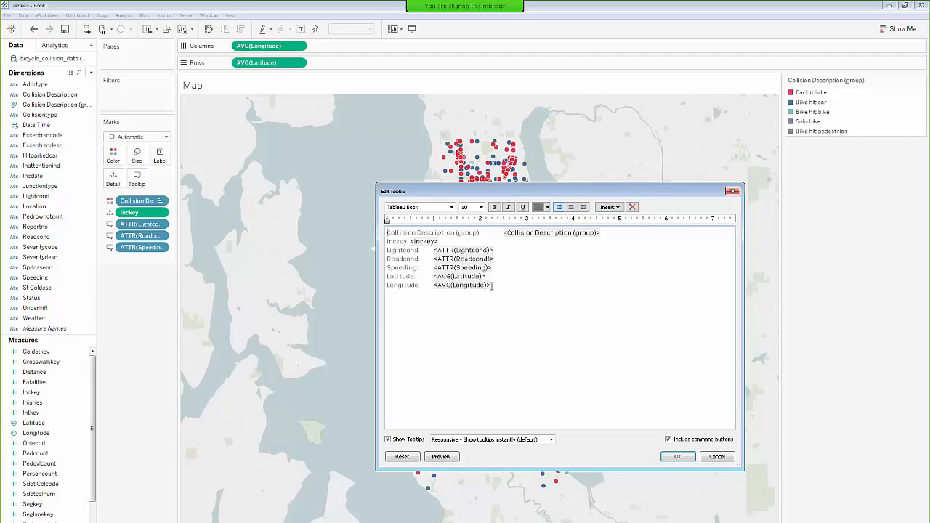
- Remove the Latitude and Longitude lines from the tooltip, and add two blank lines above its text
left_click_drag(492, 286, 385, 276)
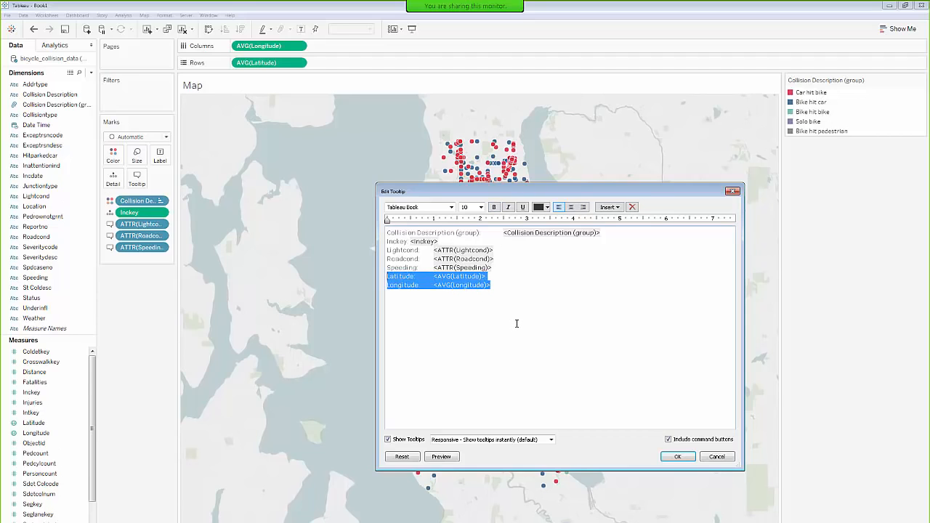
key("Delete")
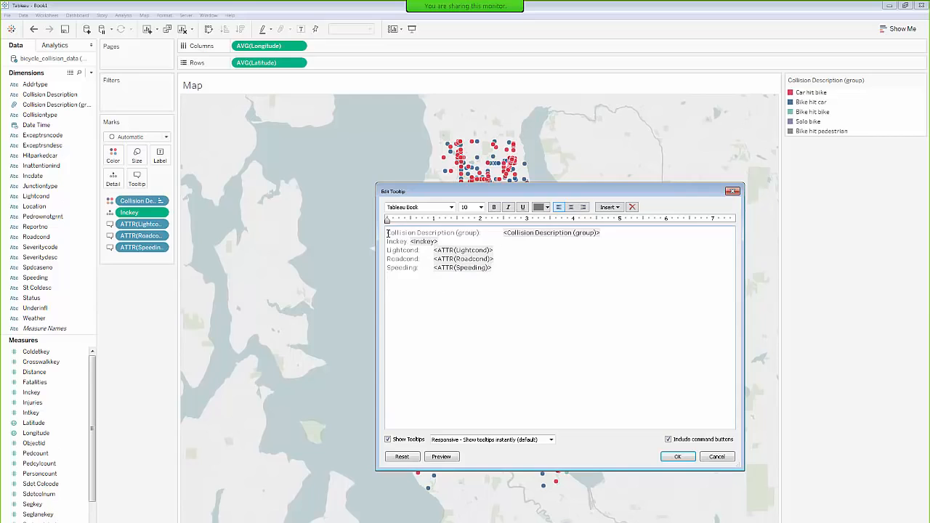
key("Return")
key("Return")
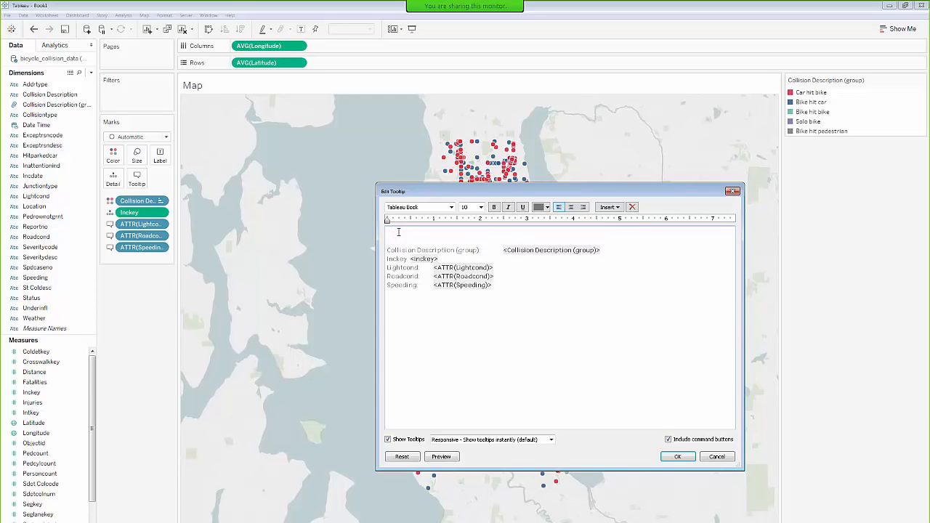
- Delete the "Collision Description (group):" label and the spacing before its field, keeping only the field in the tooltip
left_click_drag(387, 249, 484, 250)
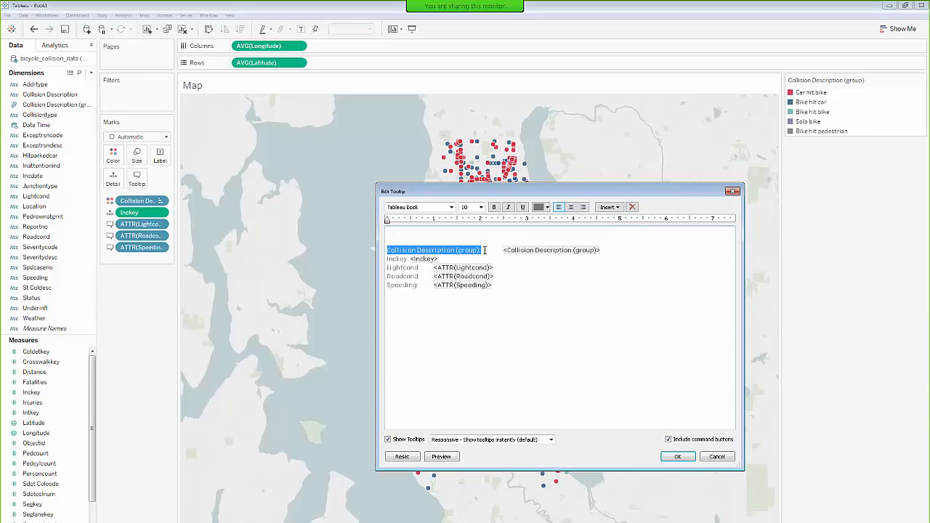
key("Delete")
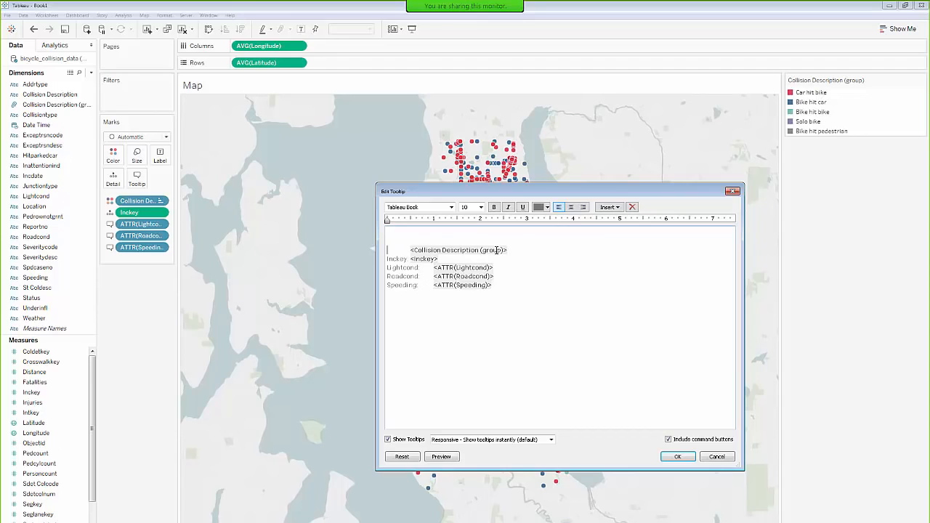
key("Delete")
- Format the tooltip's Collision Description (group) field as centered, teal, size 16 text, and apply the tooltip
double_click(496, 250)
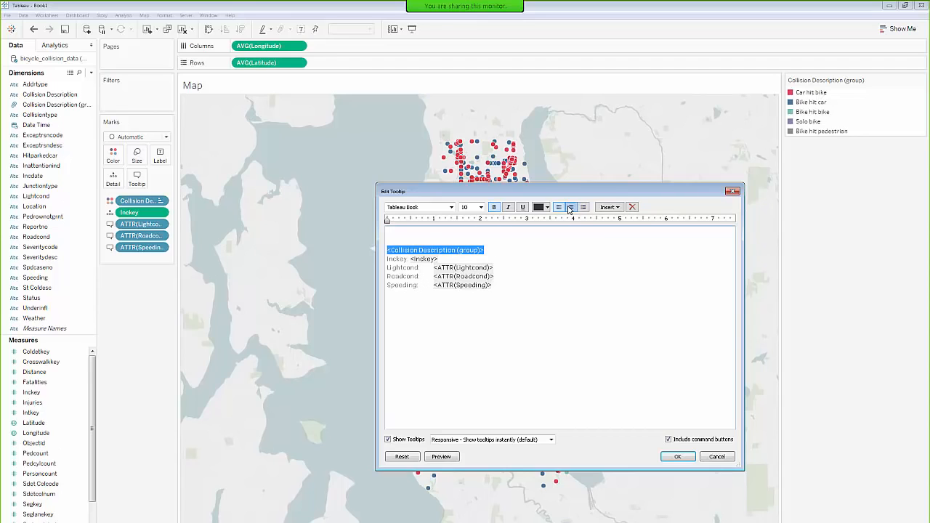
left_click(571, 207)
left_click(548, 208)
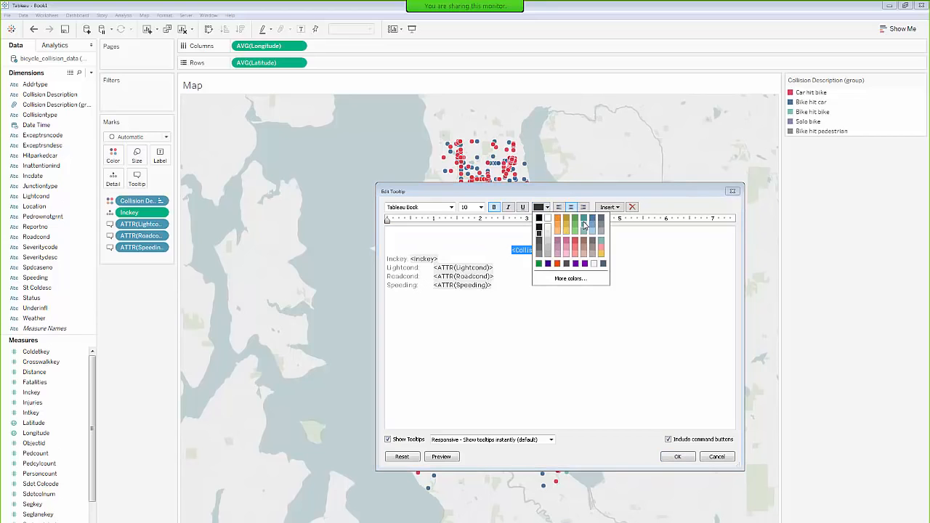
left_click(584, 225)
left_click(480, 207)
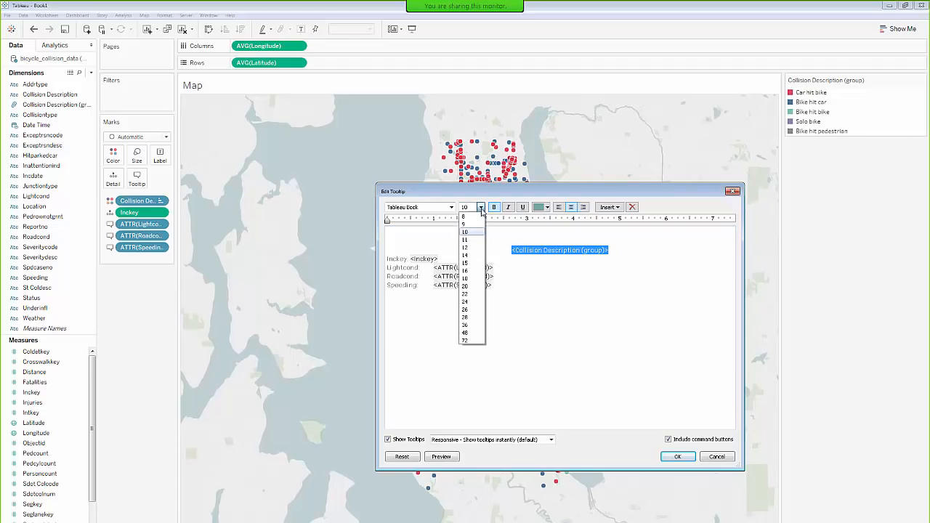
left_click(472, 269)
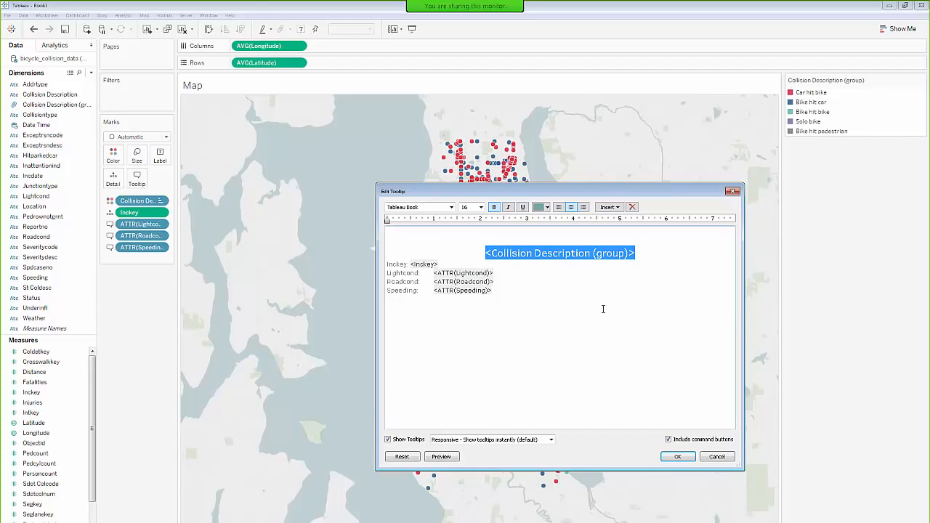
left_click(677, 456)
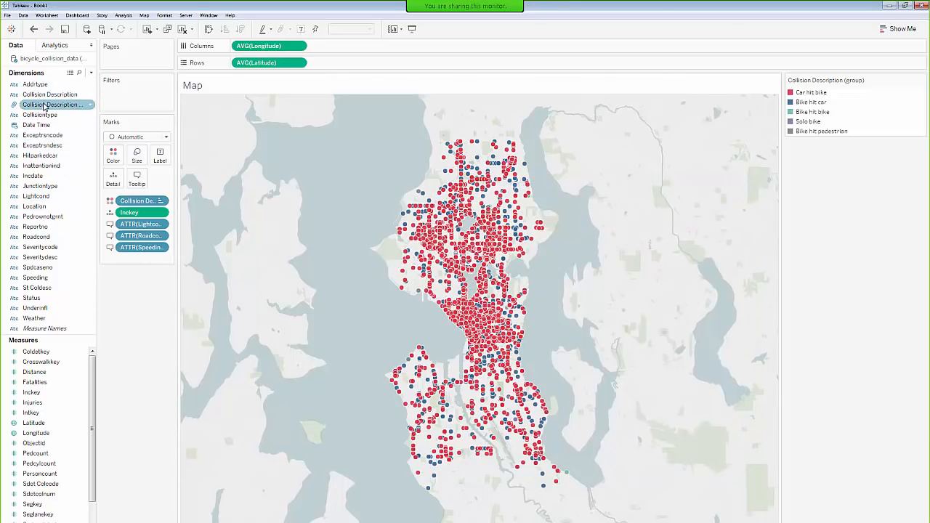
- Add the Location dimension to the map's tooltip, and open the tooltip for editing
mouse_move(485, 280)
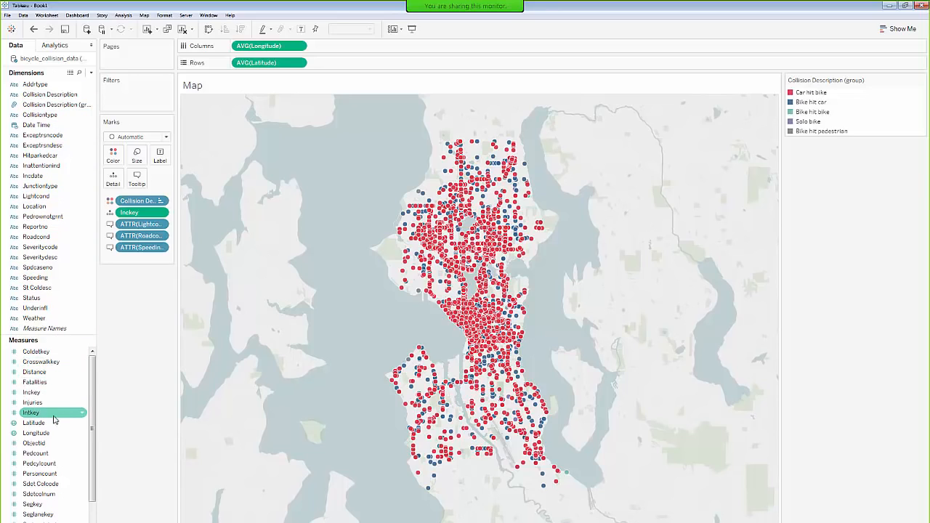
scroll(93, 497, "down", 1)
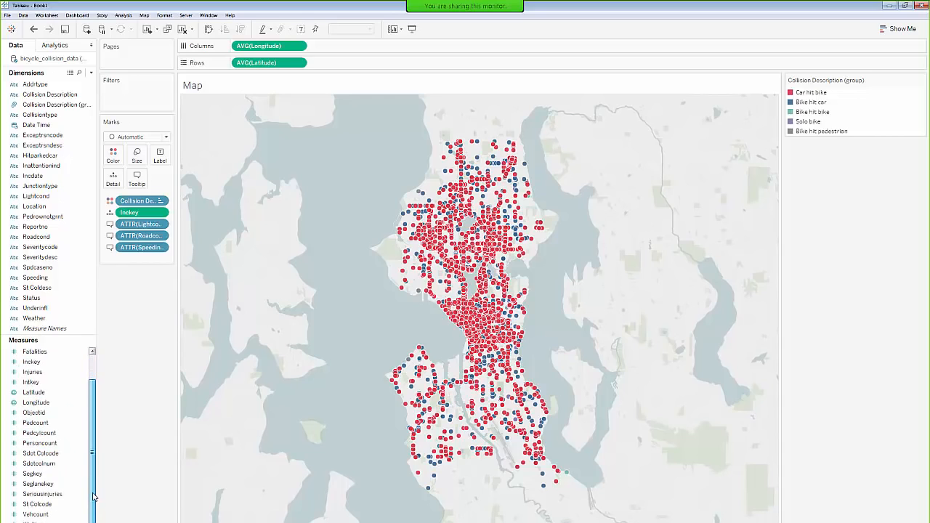
left_click_drag(93, 496, 95, 471)
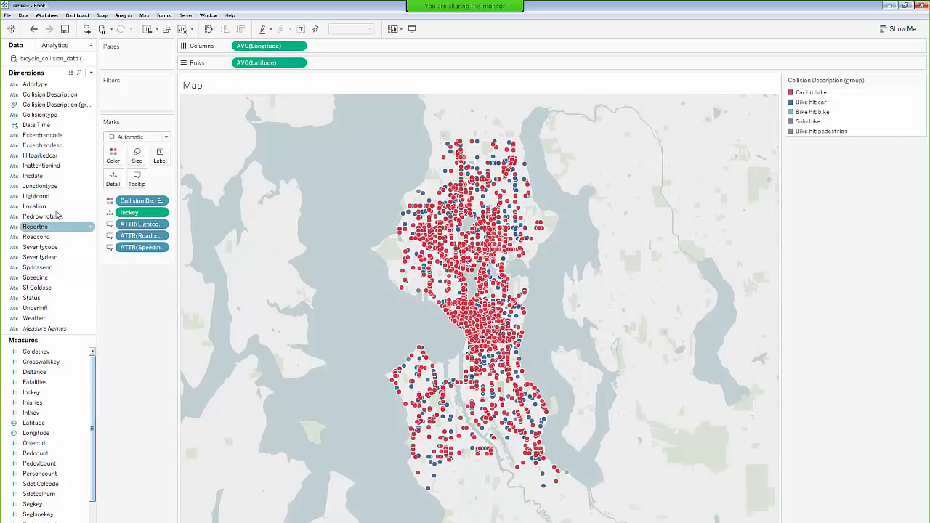
left_click_drag(34, 206, 142, 182)
left_click(143, 182)
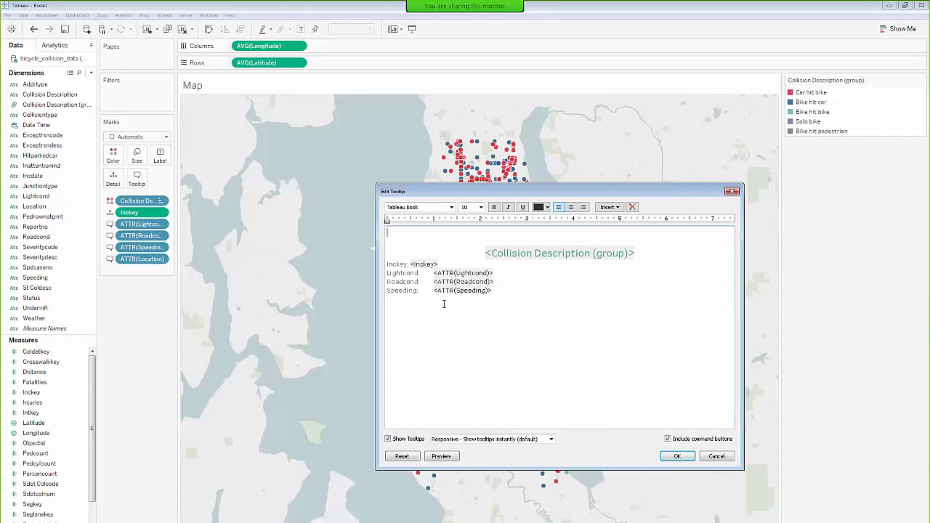
- Replace the Inckey line in the tooltip with blank lines between the collision description and the Lightcond line
left_click(386, 265)
key("Return")
key("shift+End")
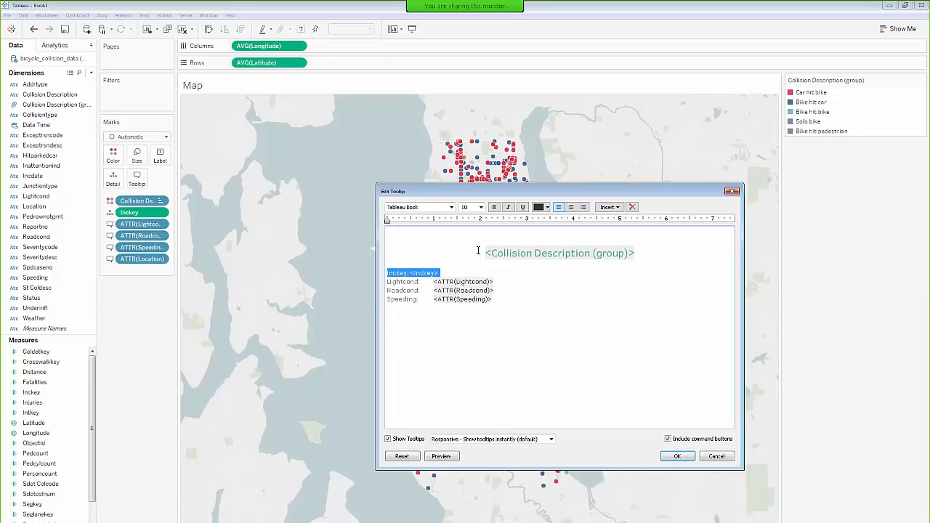
key("Delete")
key("Return")
key("Return")
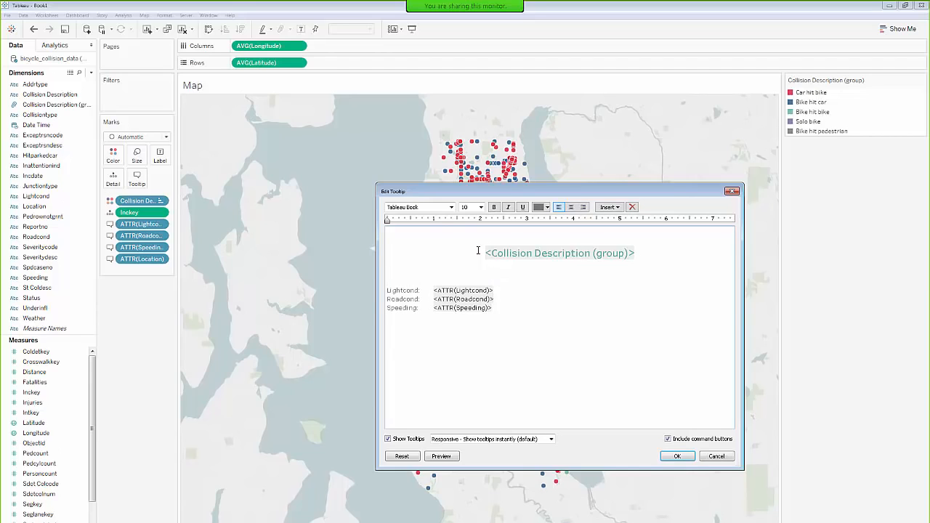
- Insert the ATTR(Location) field under the collision description as centered, size 12 text, and apply the tooltip to the map
left_click(616, 208)
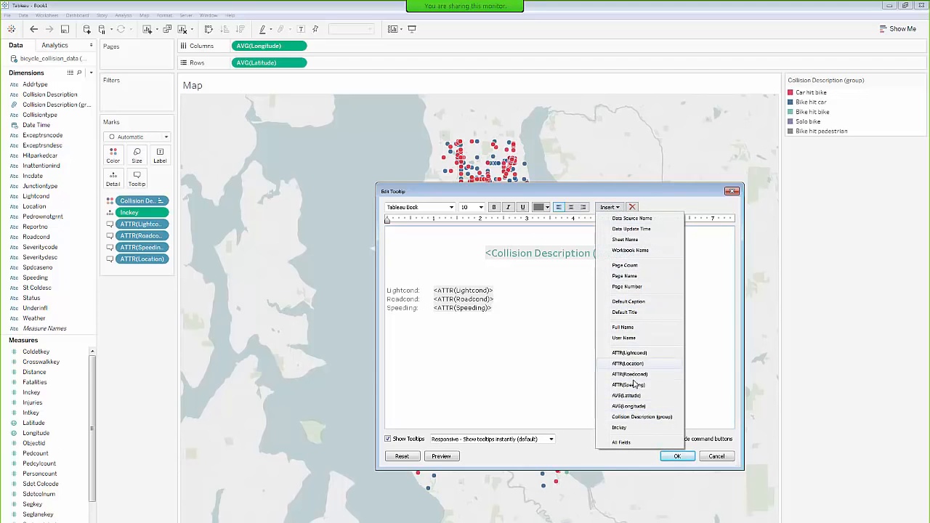
left_click(634, 365)
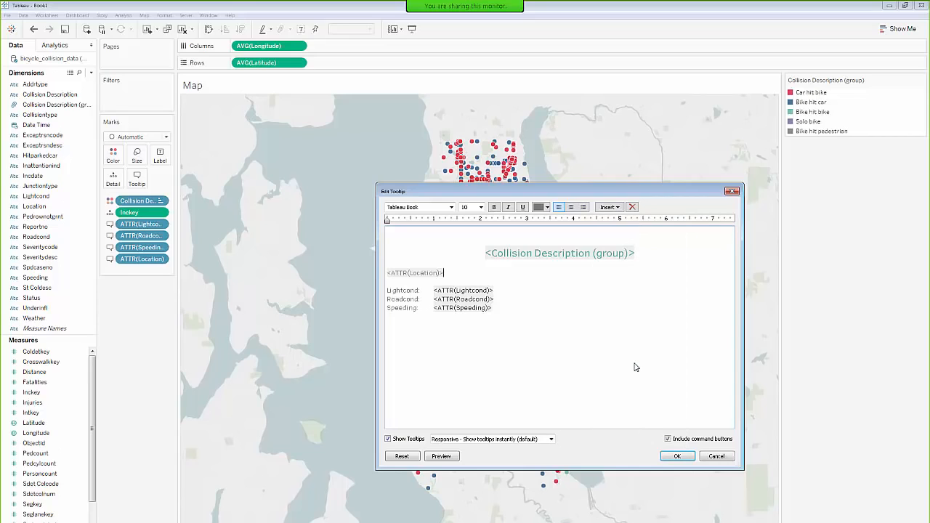
left_click_drag(445, 273, 376, 274)
left_click(571, 207)
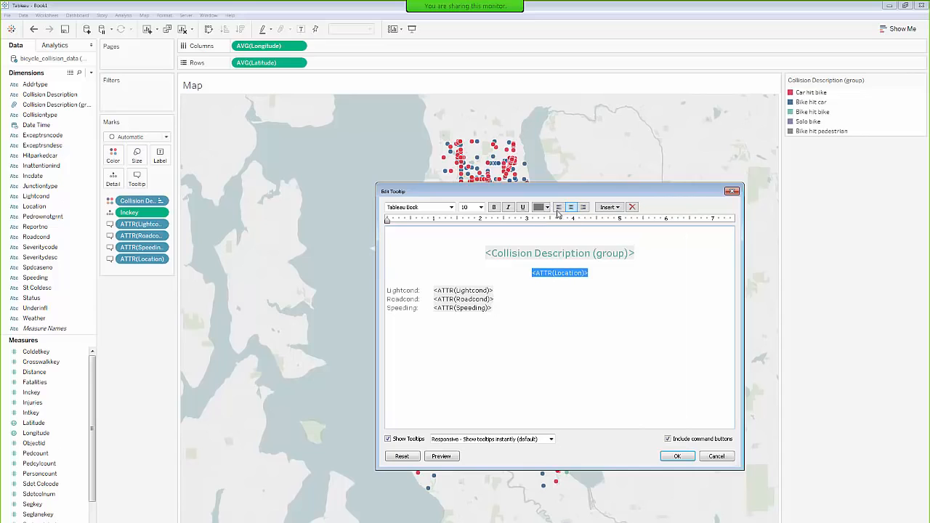
left_click(481, 207)
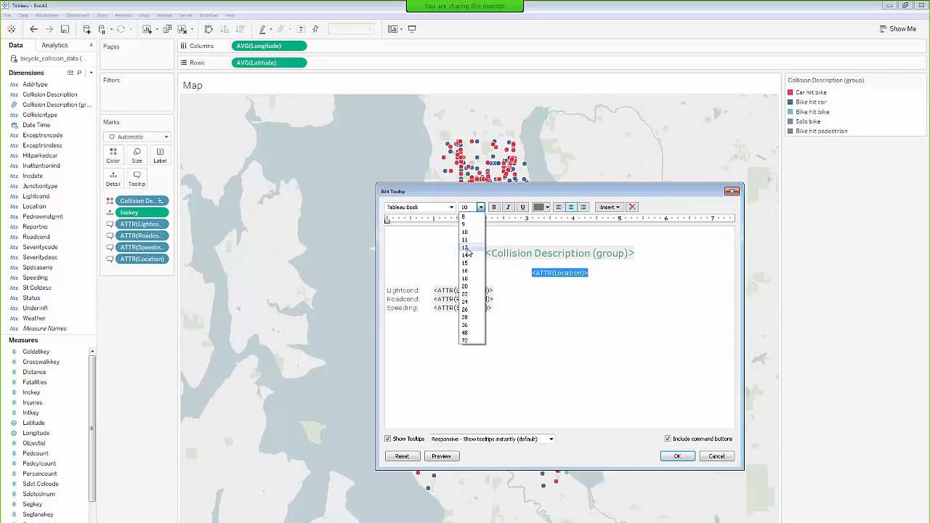
left_click(470, 253)
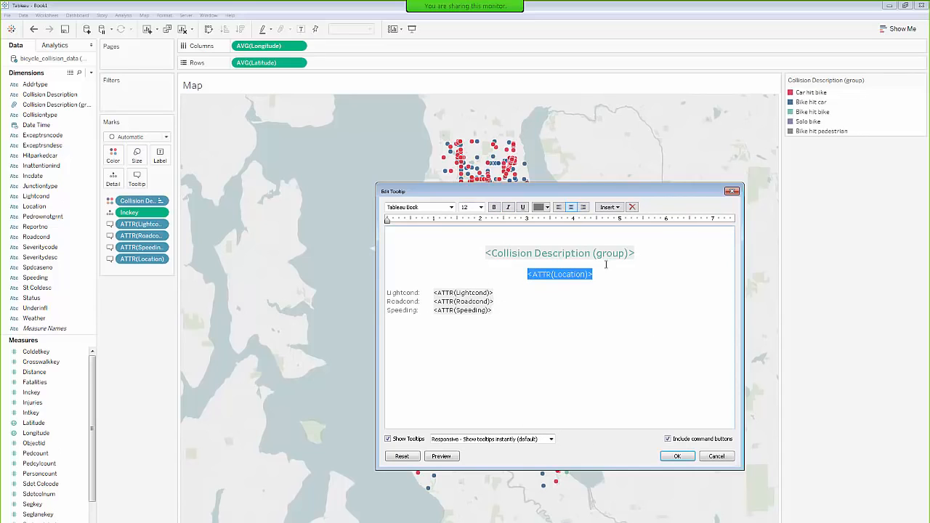
left_click(677, 457)
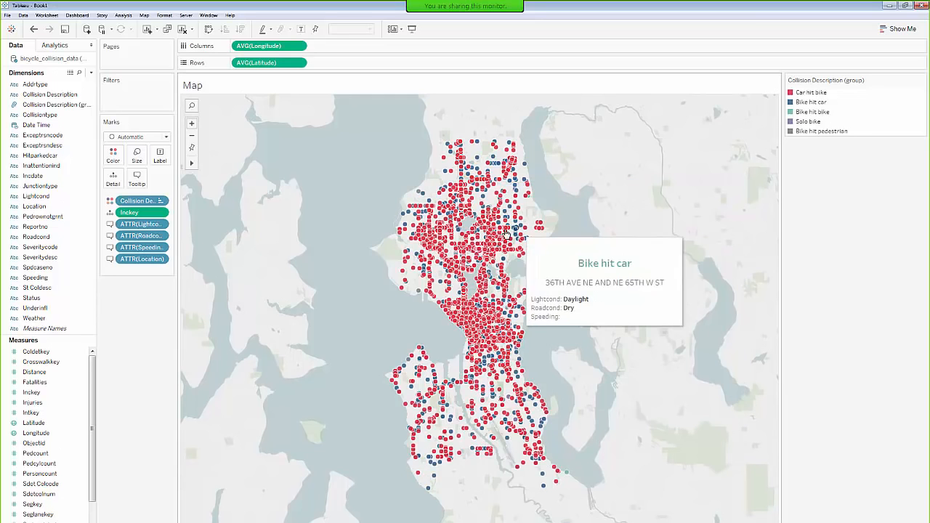
mouse_move(487, 245)
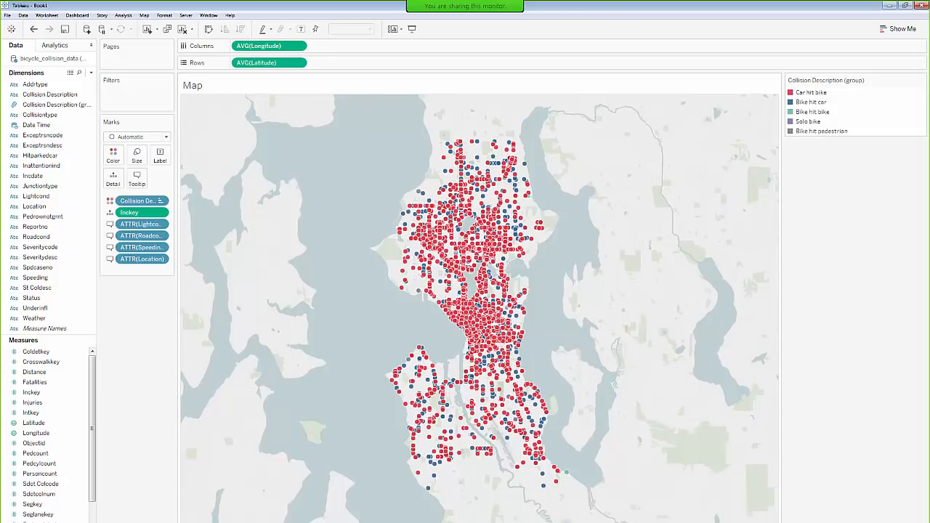
- Create a new worksheet and plot Number of Records on rows against the year of Date Time on columns
left_click(93, 522)
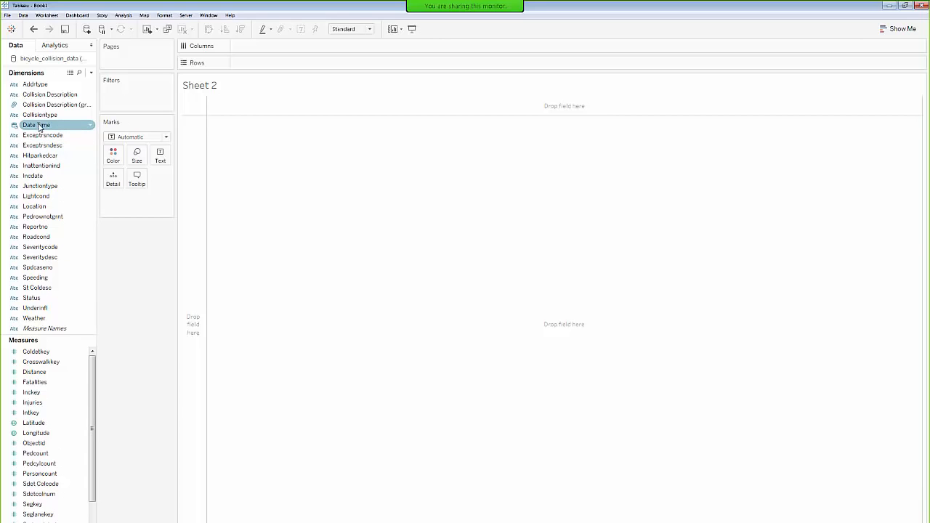
left_click_drag(39, 127, 262, 48)
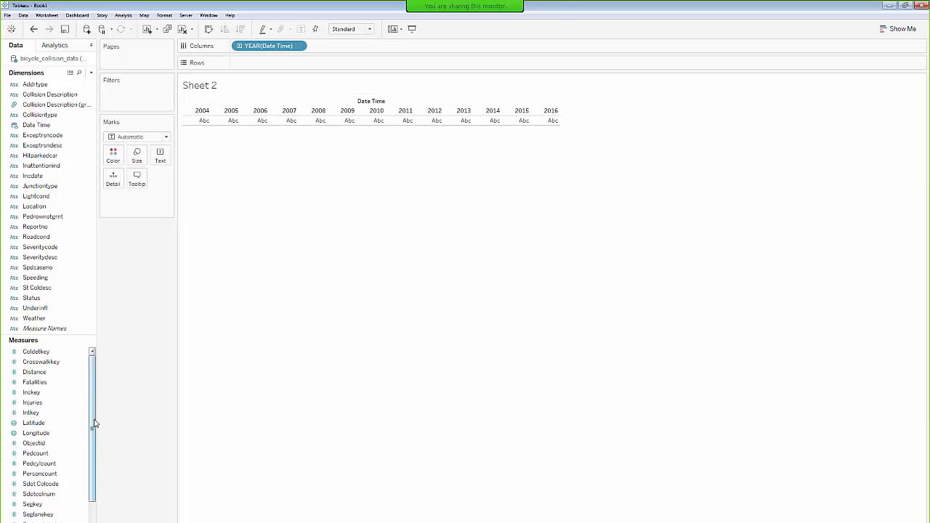
left_click_drag(93, 422, 93, 471)
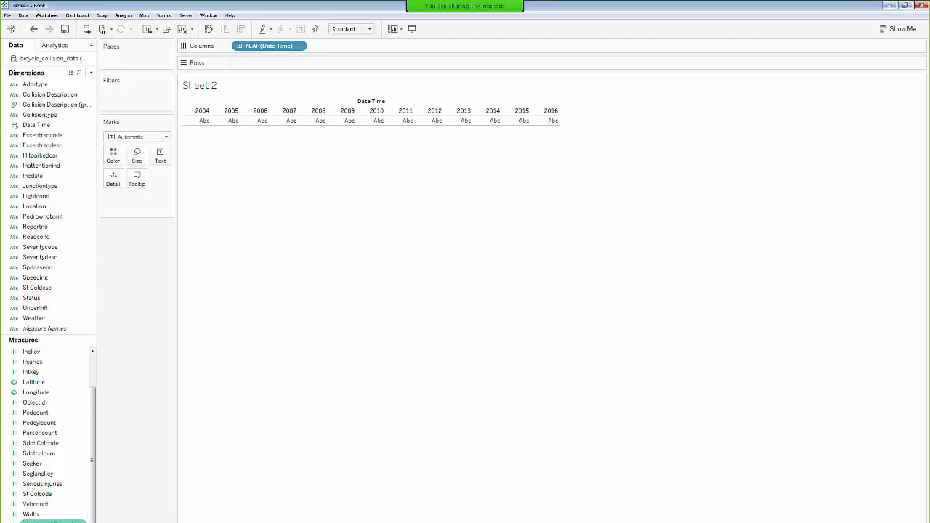
left_click_drag(51, 521, 251, 64)
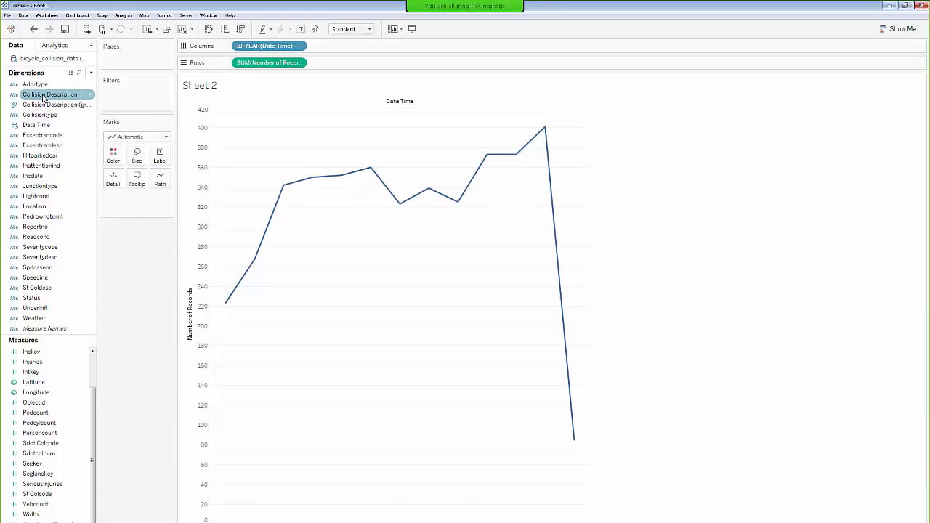
- Try coloring the yearly line chart by the ungrouped Collision Description field
left_click_drag(43, 97, 119, 164)
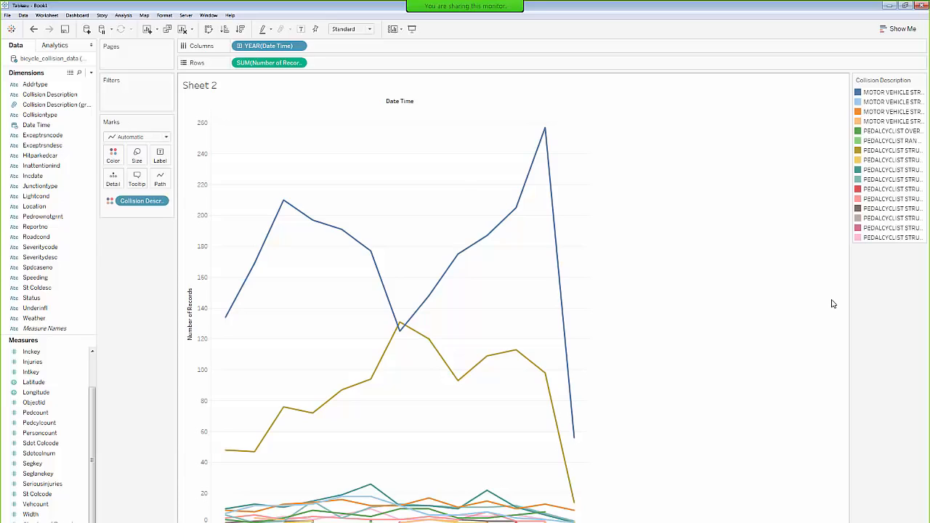
key("ctrl+z")
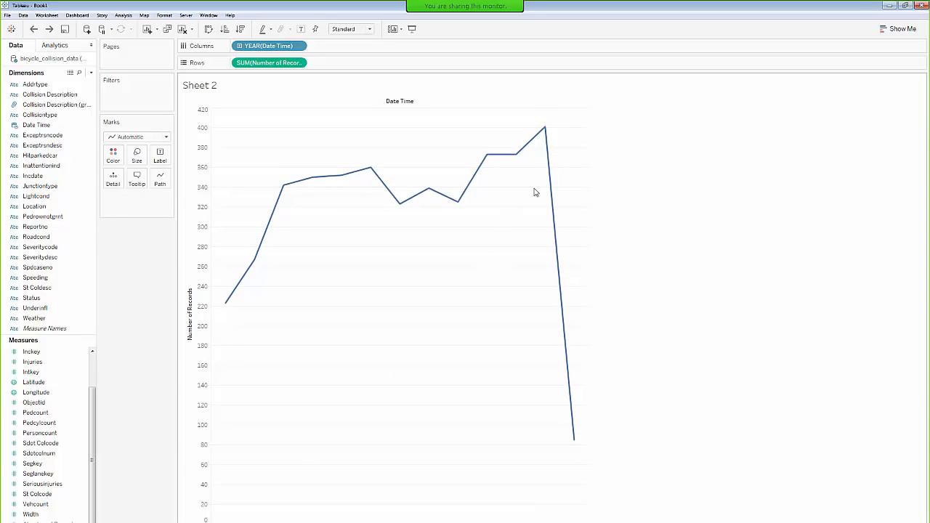
mouse_move(547, 193)
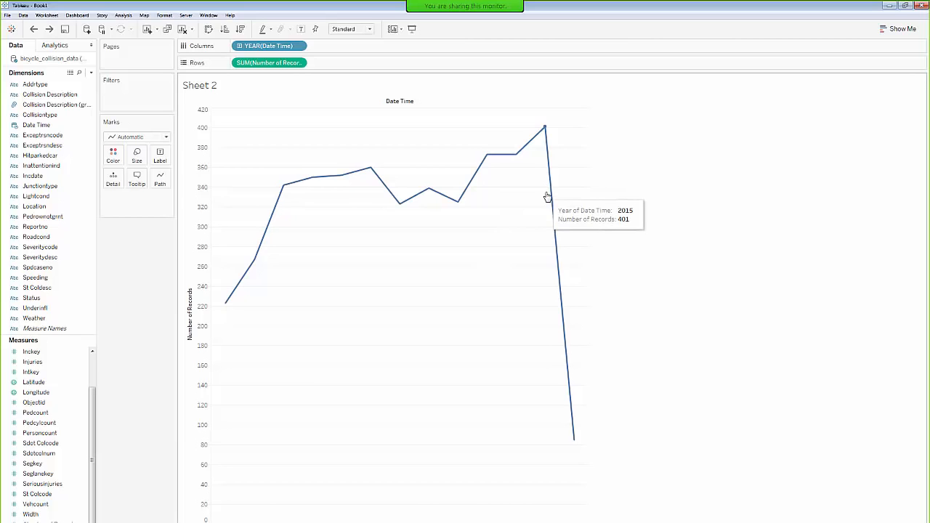
- Color the yearly line chart by Collision Description (group)
left_click(41, 125)
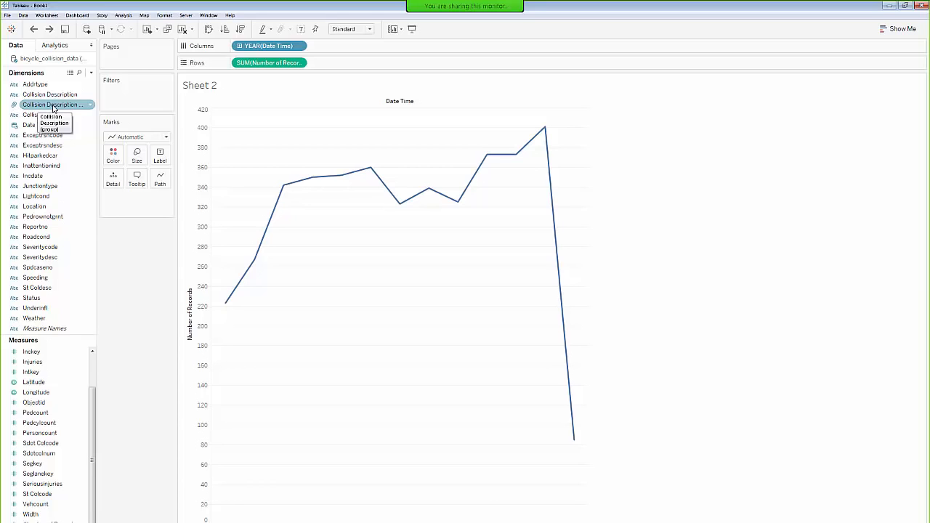
left_click_drag(52, 108, 120, 166)
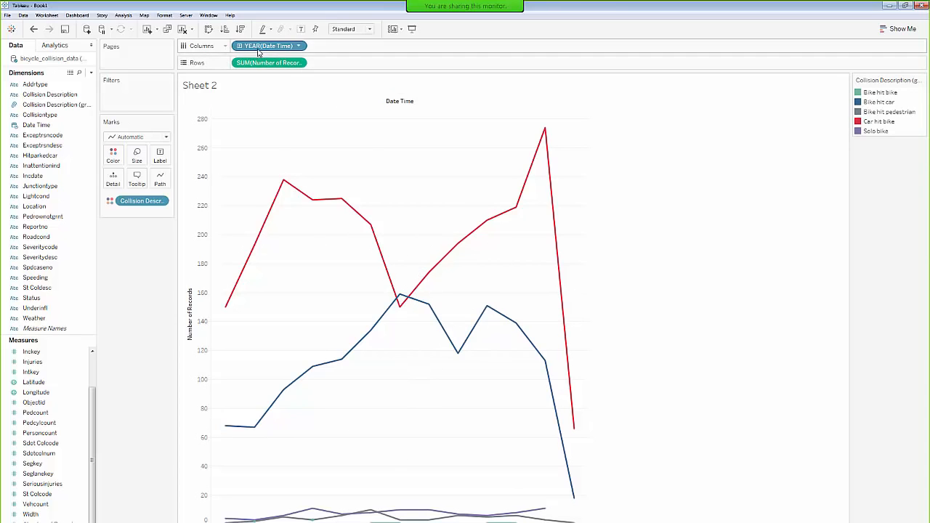
- Drill the Date Time hierarchy on columns down from year through quarter and month to day
left_click(239, 46)
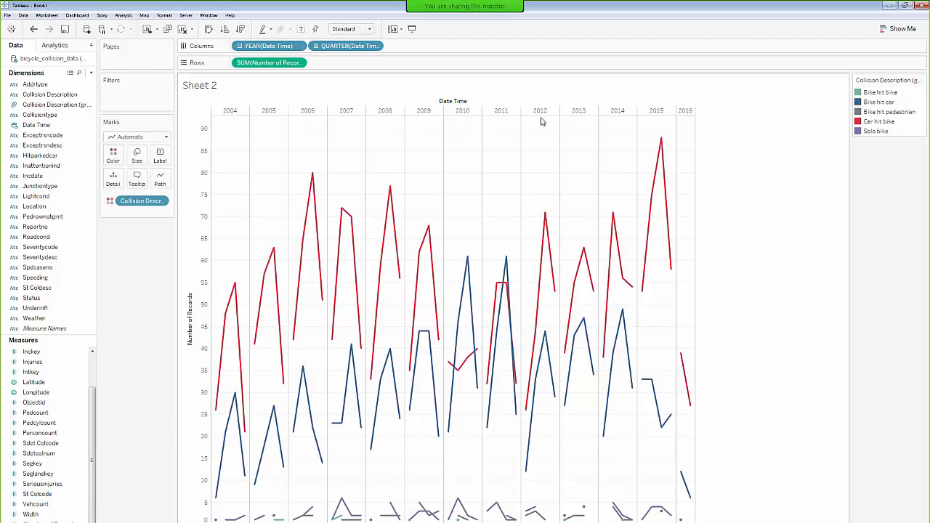
left_click(316, 45)
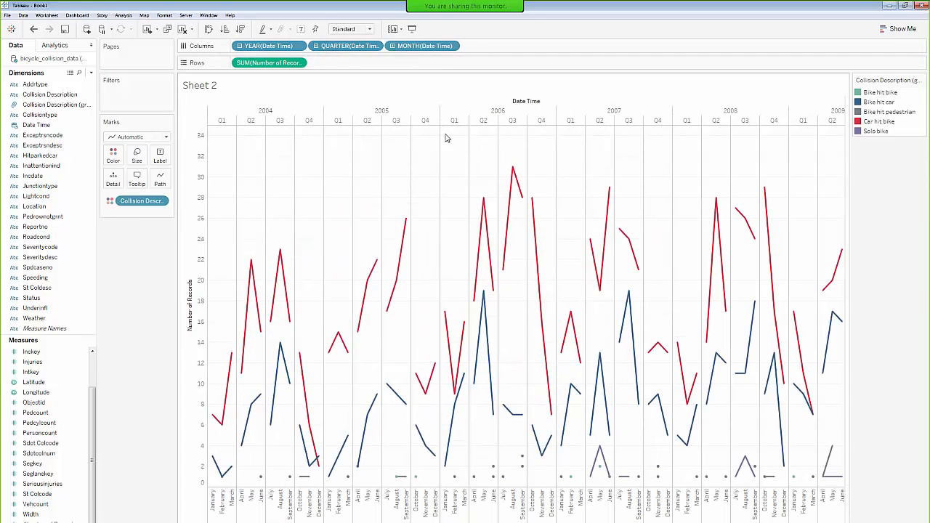
left_click(392, 45)
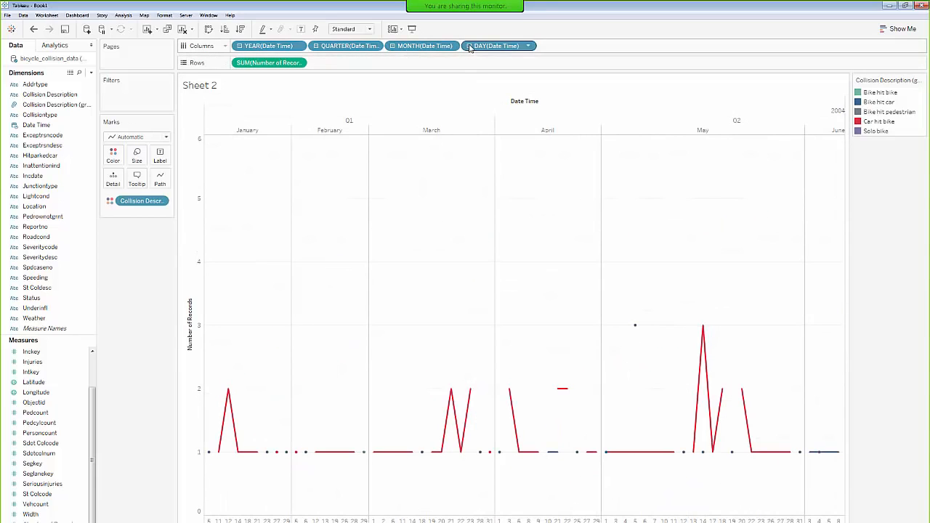
- Remove the day and quarter levels of Date Time from columns, and try the line chart without the year level
left_click_drag(494, 48, 145, 263)
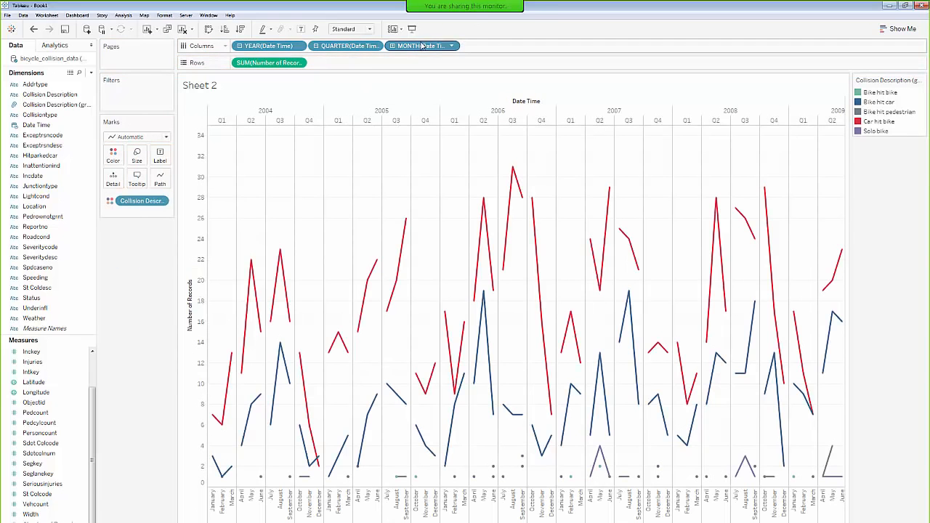
left_click_drag(340, 54, 171, 305)
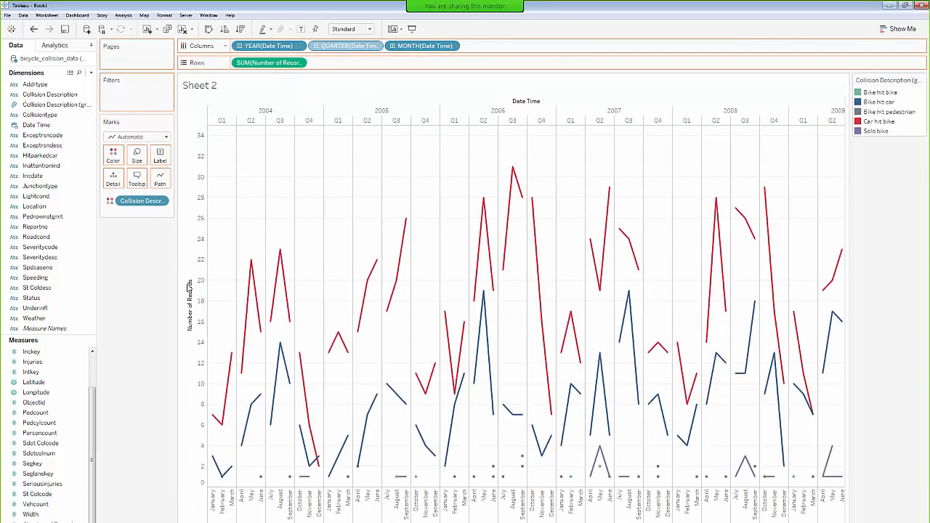
left_click_drag(268, 46, 183, 342)
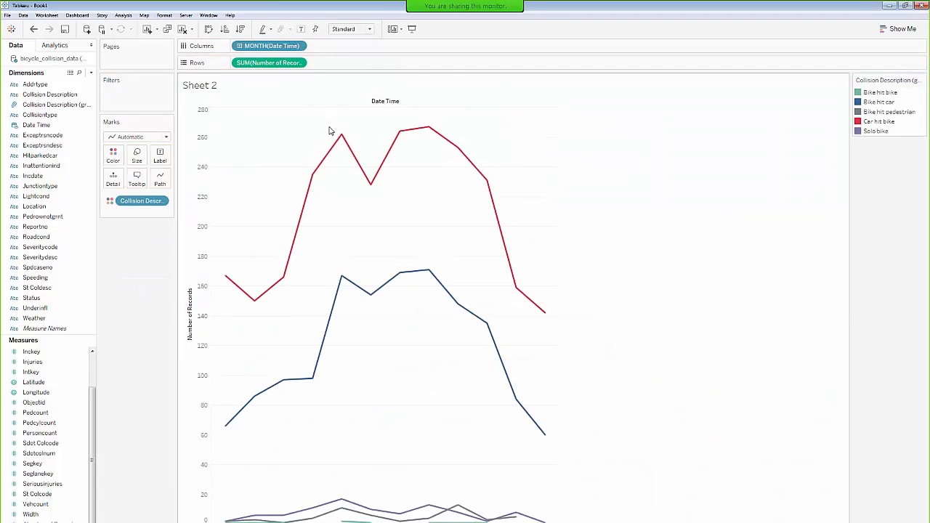
mouse_move(340, 146)
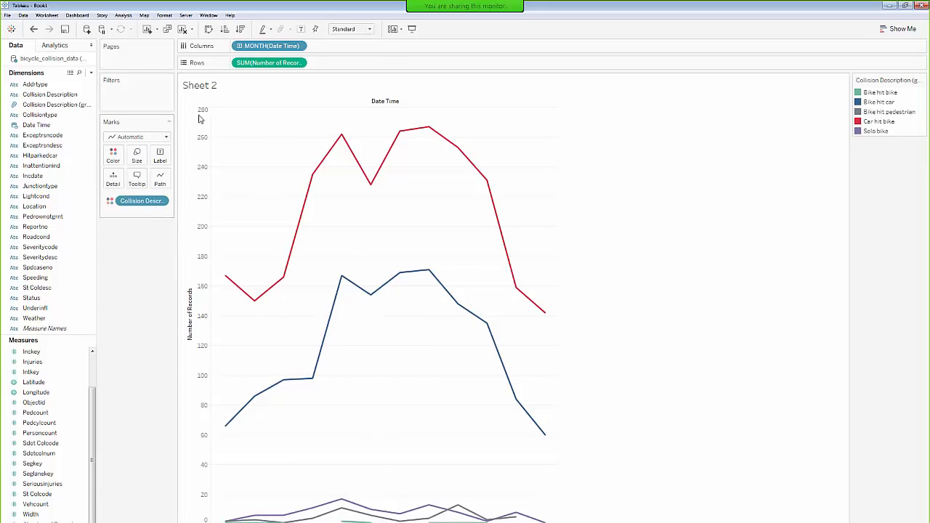
key("ctrl+z")
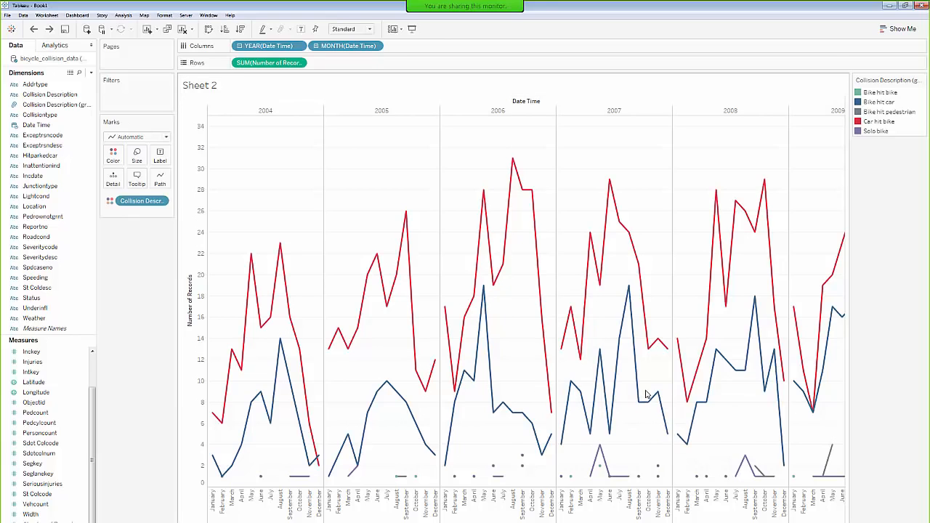
mouse_move(643, 396)
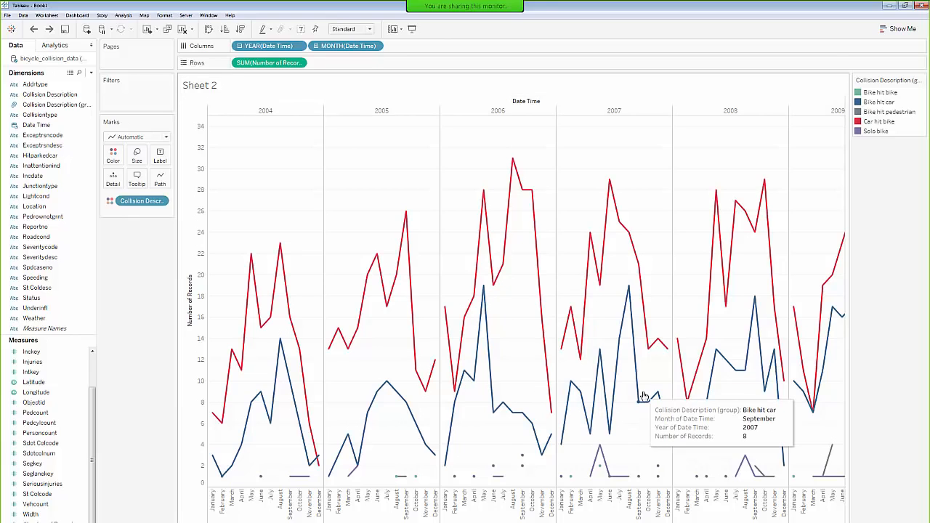
- Try drilling the Date Time columns down from month to day and hour
left_click(317, 45)
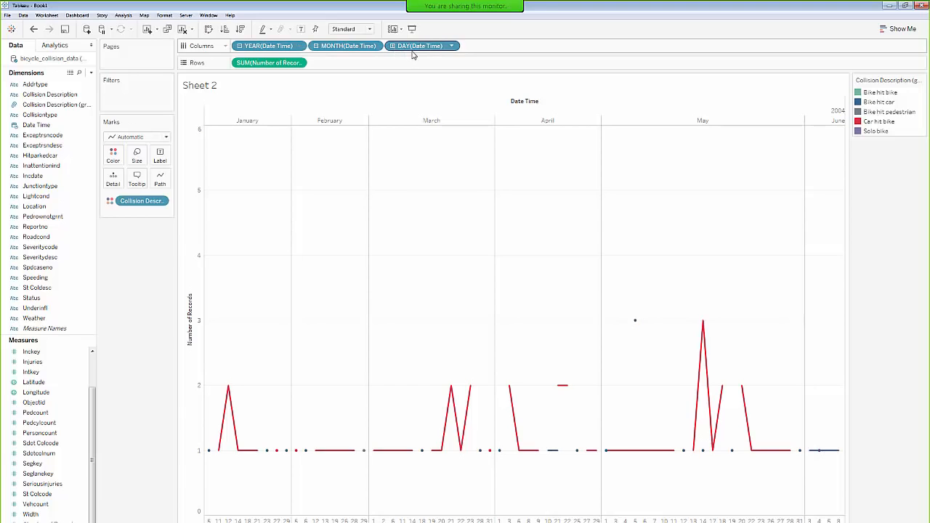
left_click(451, 47)
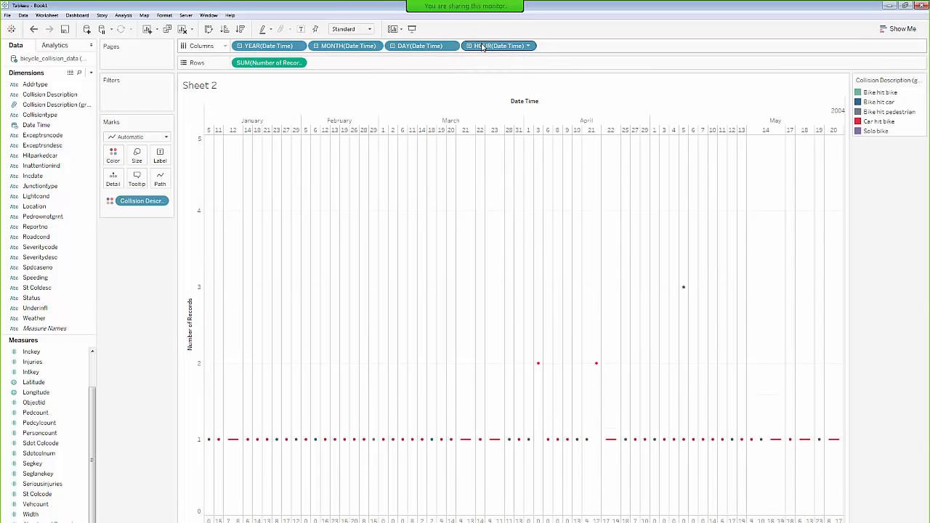
left_click_drag(481, 48, 168, 316)
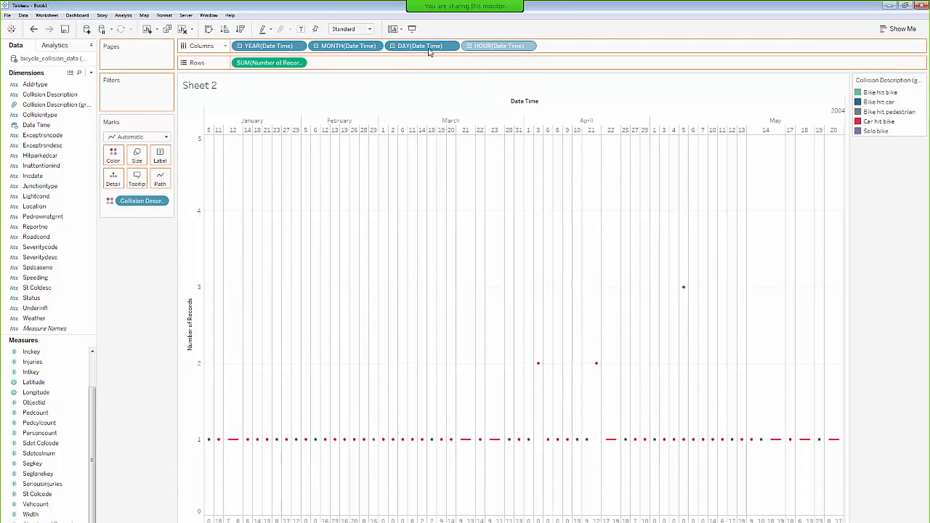
left_click_drag(215, 273, 270, 152)
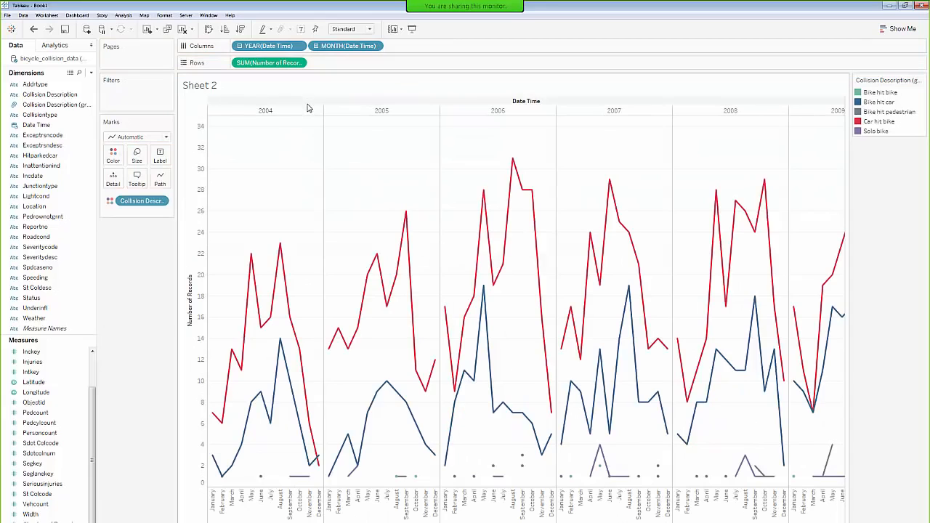
- Reduce the columns to the year of Date Time and drill down again through quarter to month
left_click_drag(336, 46, 218, 226)
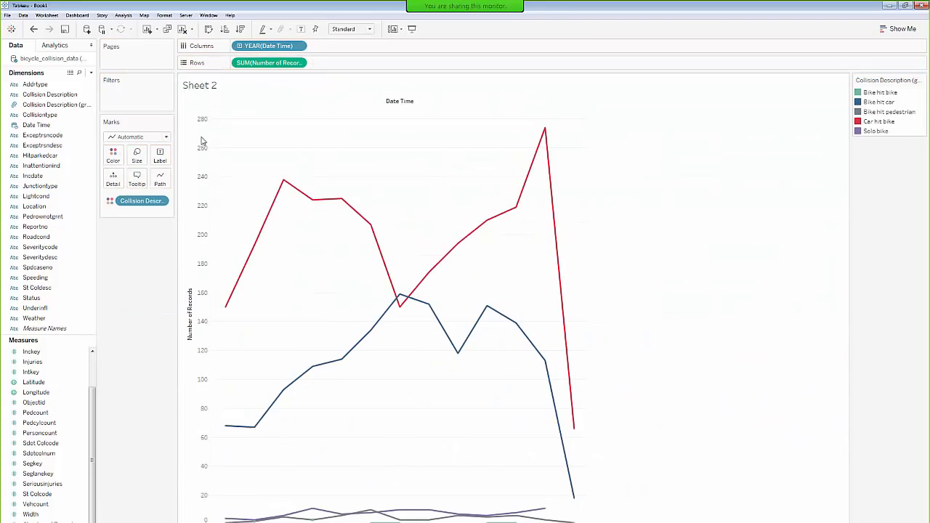
left_click(239, 46)
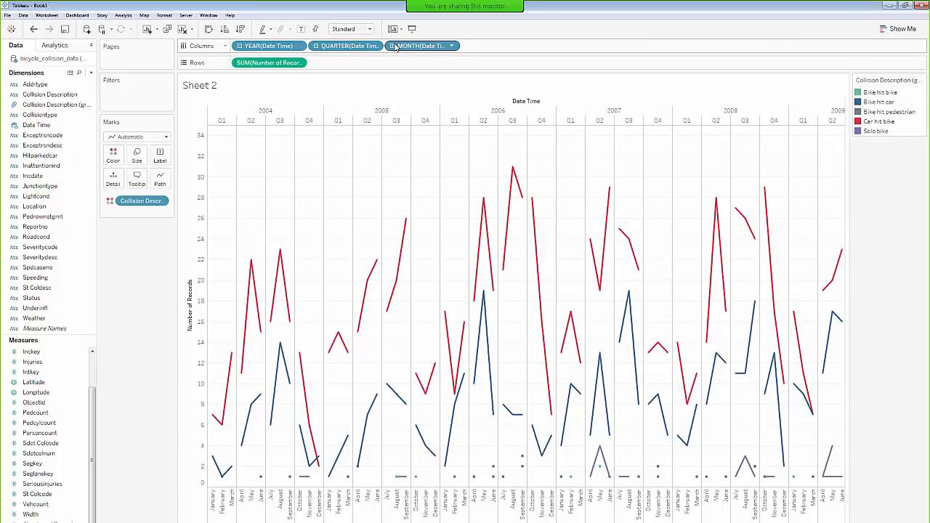
- Try the day level of Date Time on columns, removing it and stepping back and forth with undo and redo
left_click(394, 46)
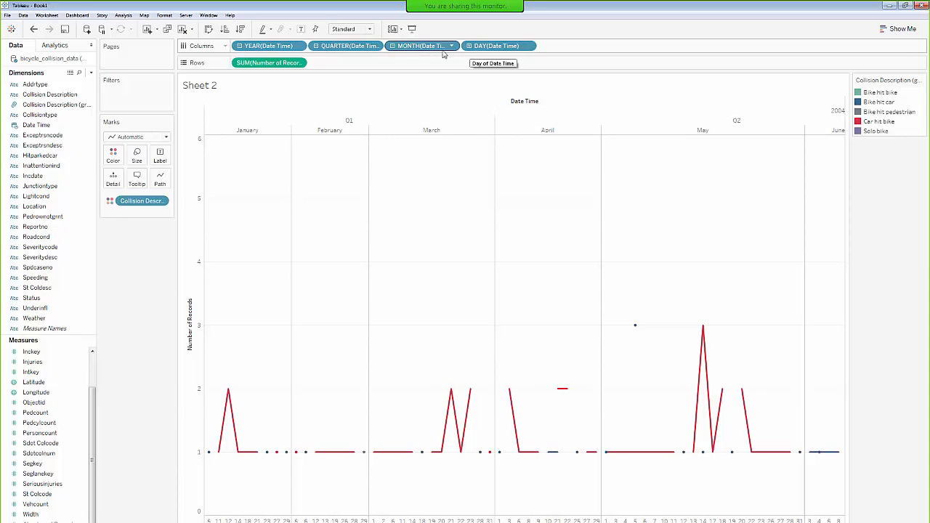
left_click_drag(484, 46, 291, 297)
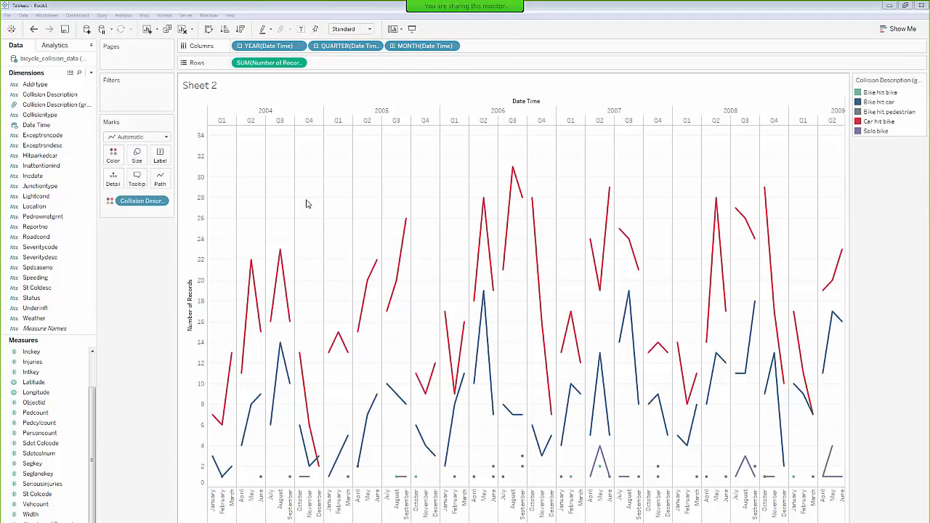
left_click(393, 46)
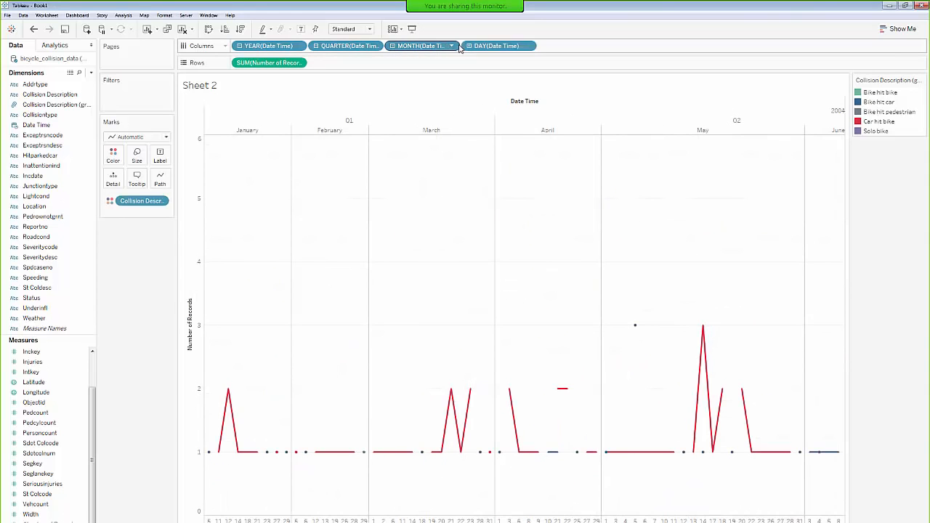
left_click_drag(497, 46, 141, 350)
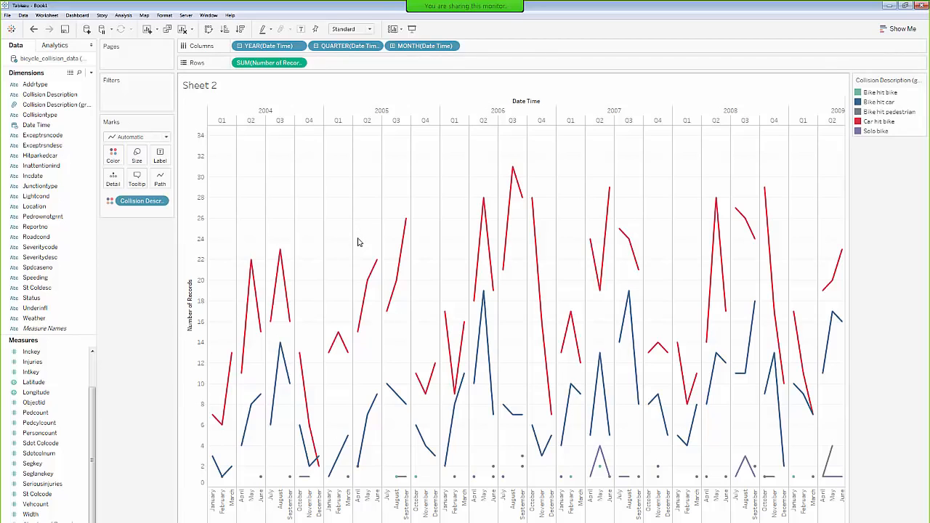
key("ctrl+z")
key("ctrl+z")
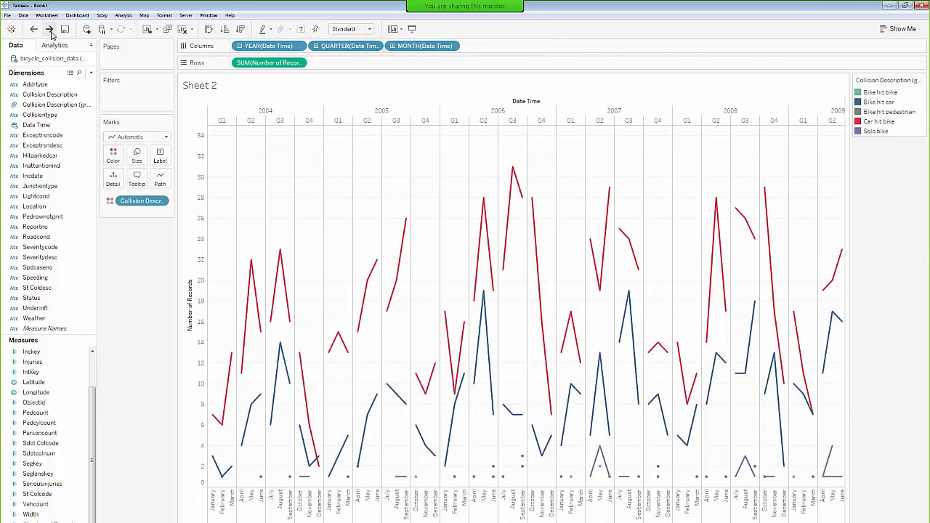
left_click(49, 30)
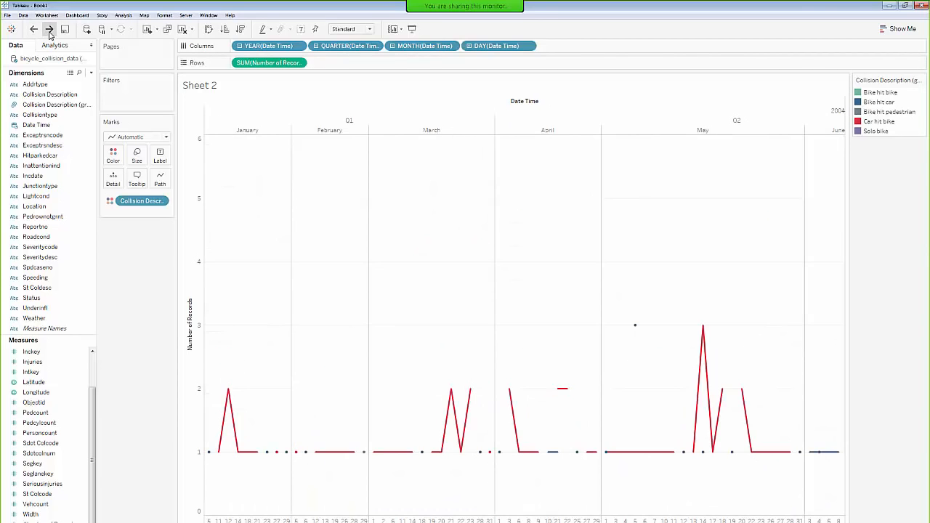
key("ctrl+z")
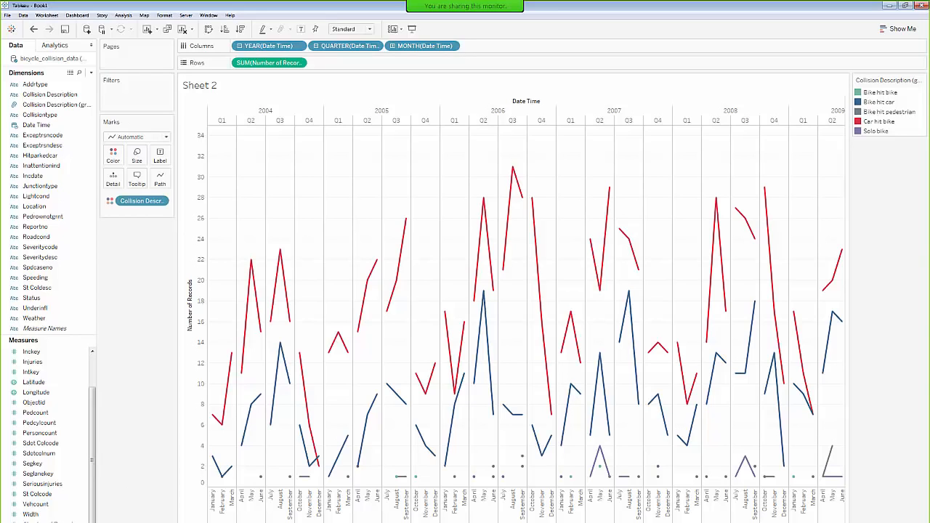
- Rename the line chart worksheet as Line
key("Return")
left_click(87, 161)
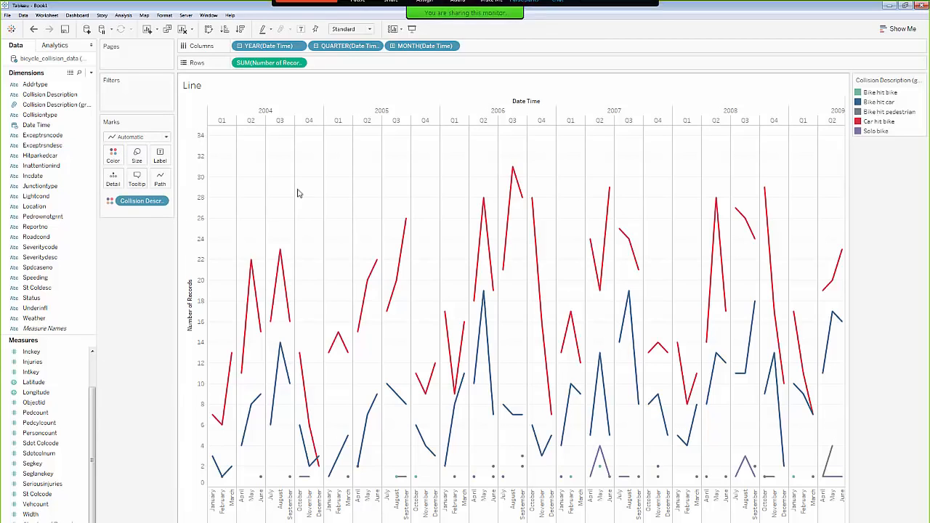
left_click(16, 177)
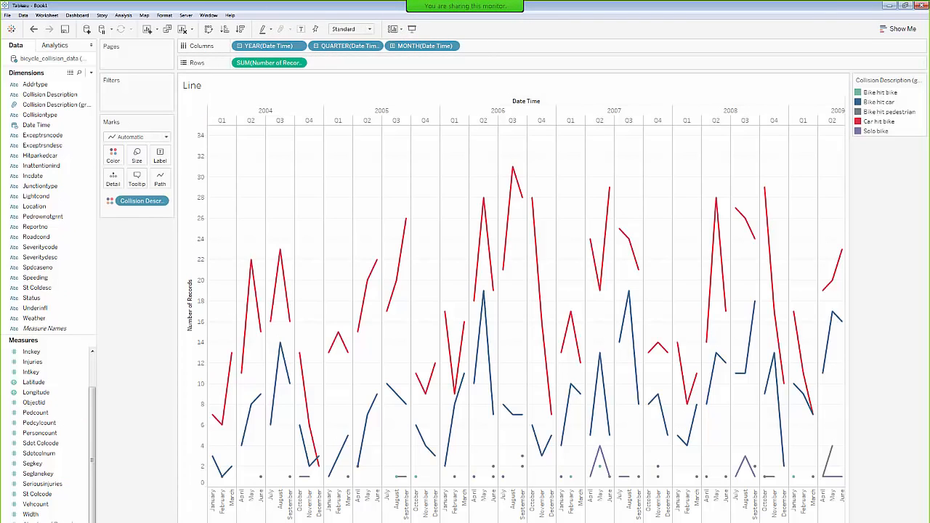
- Create a new worksheet and build a horizontal bar chart of Inckey by Weather from the suggested chart types
key("ctrl+m")
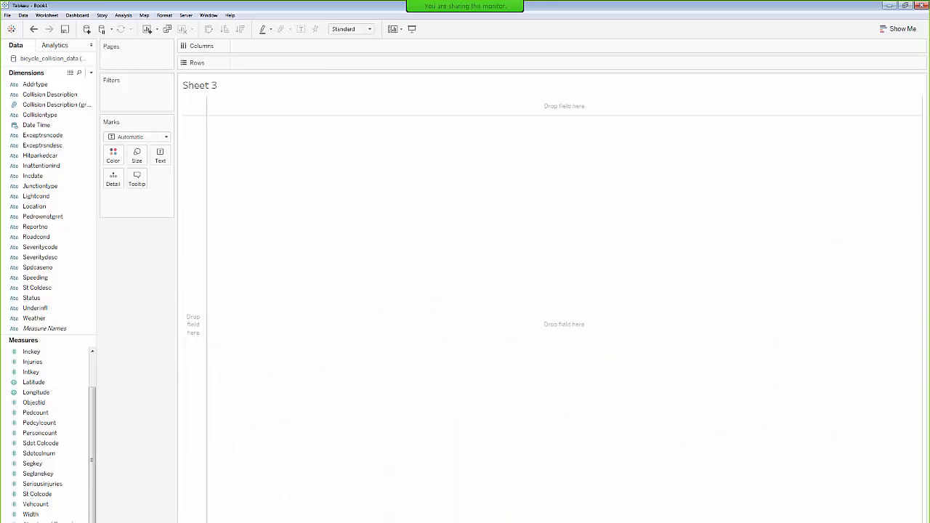
left_click(902, 28)
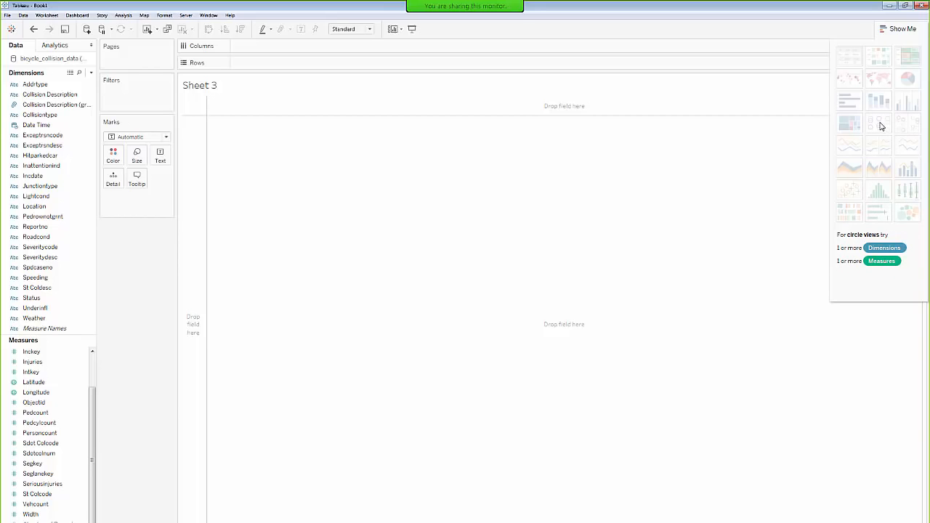
left_click(892, 32)
left_click(899, 32)
left_click(51, 318)
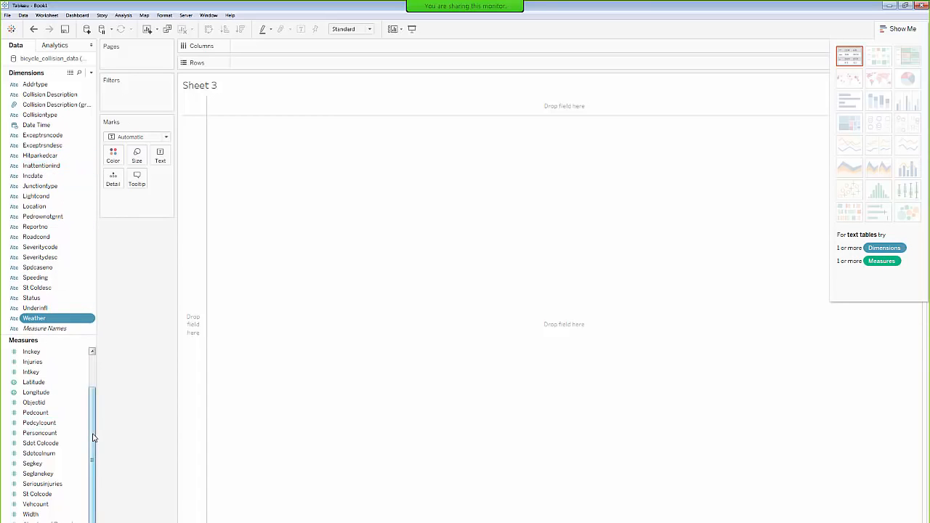
scroll(93, 437, "up", 2)
left_click(43, 392, "ctrl")
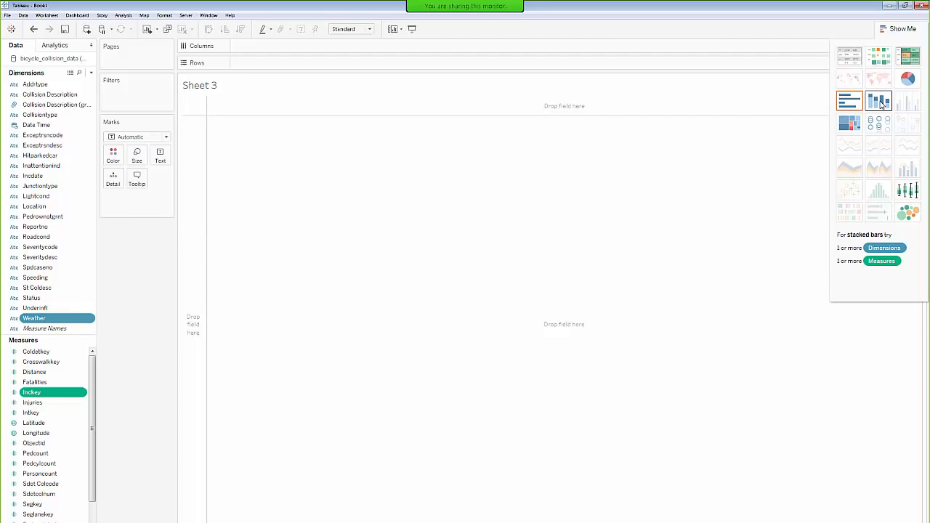
left_click(849, 106)
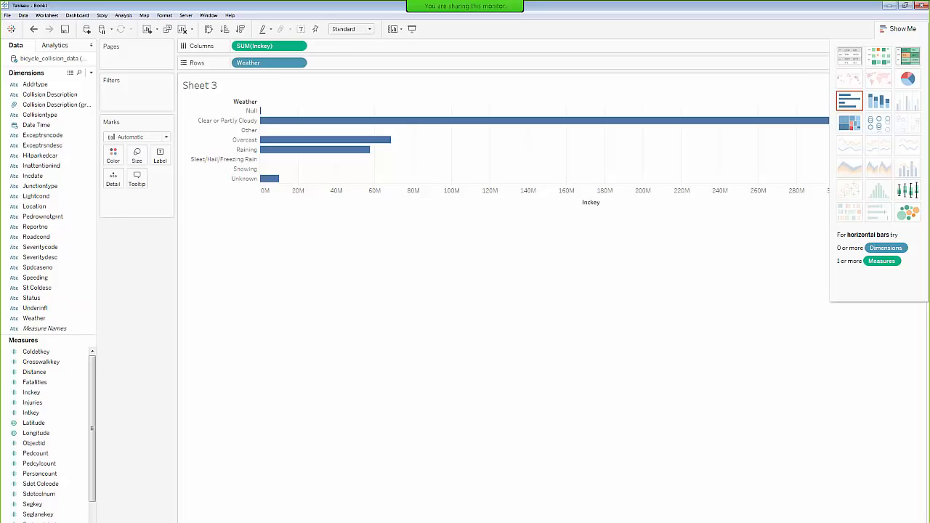
- Color the weather bars by Collision Description (group) and enlarge the rows to make the bars thicker
left_click_drag(36, 105, 112, 154)
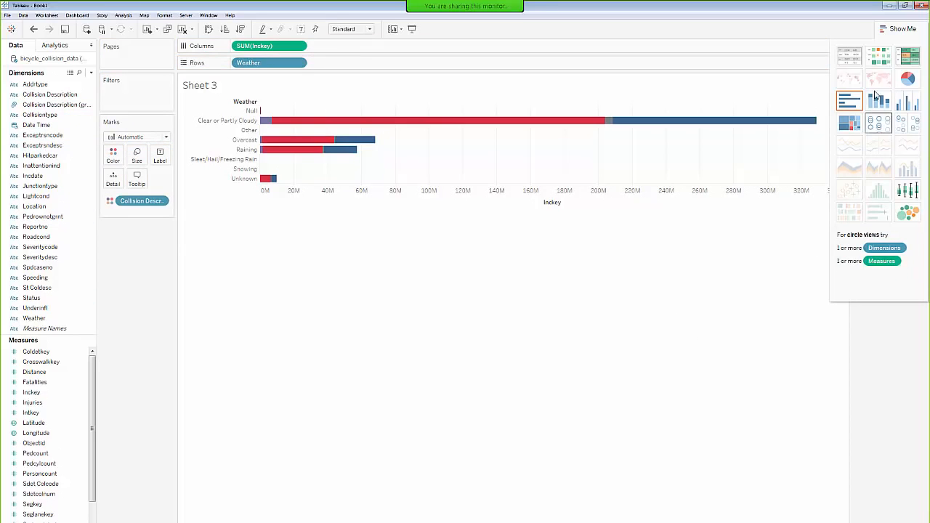
left_click(894, 33)
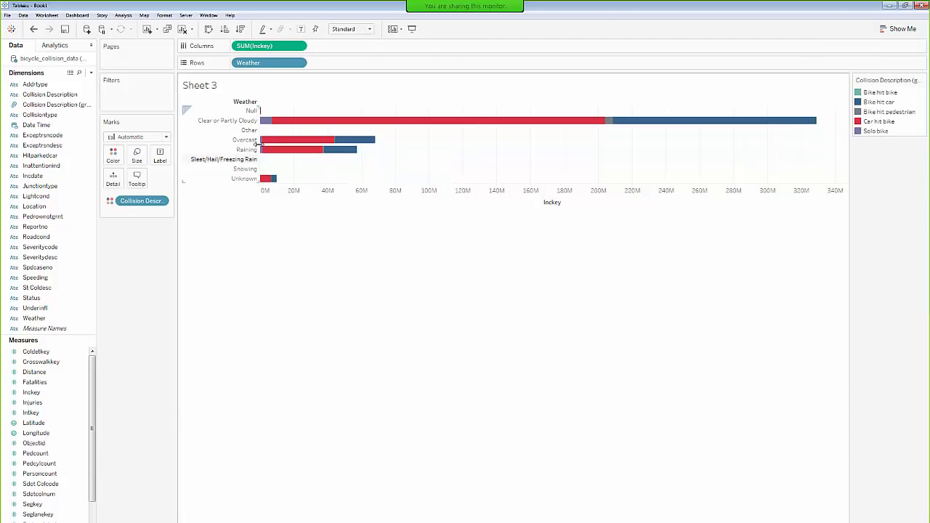
left_click_drag(245, 173, 247, 199)
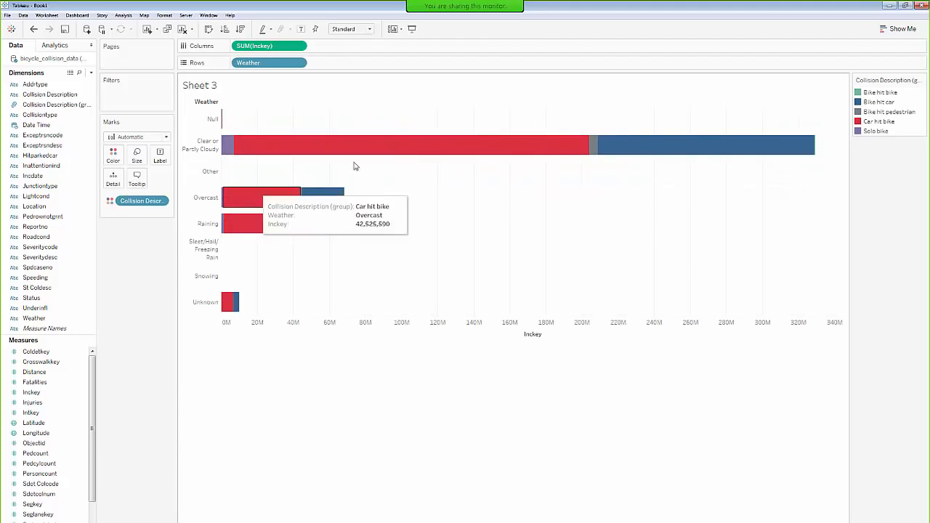
- Swap rows and columns to make the bars vertical, and sort Weather in descending order of Inckey
left_click(209, 32)
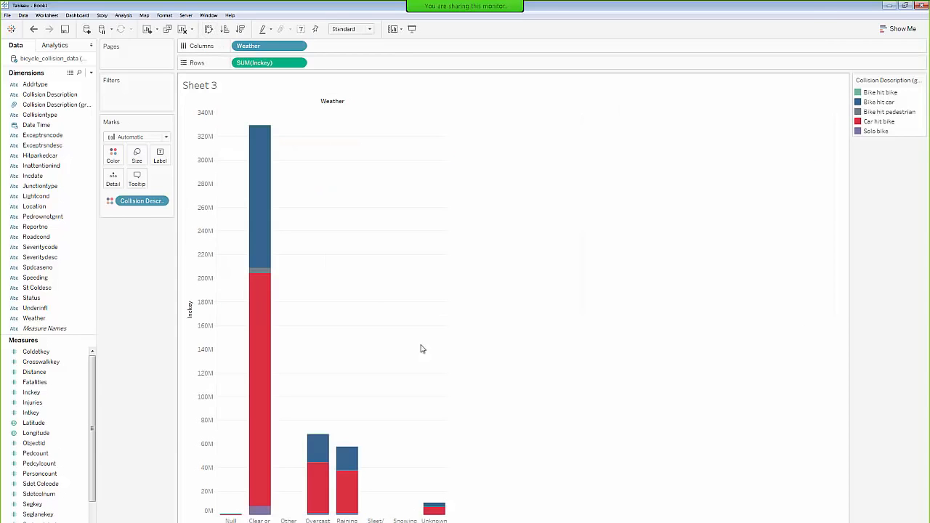
left_click(226, 30)
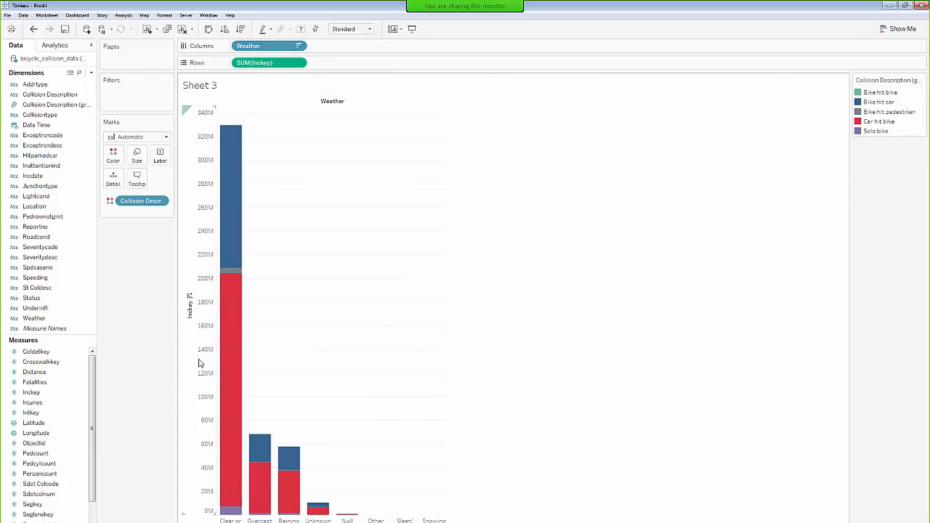
- Rename the weather worksheet as Bar Chart and create a new dashboard
mouse_move(221, 303)
key("Return")
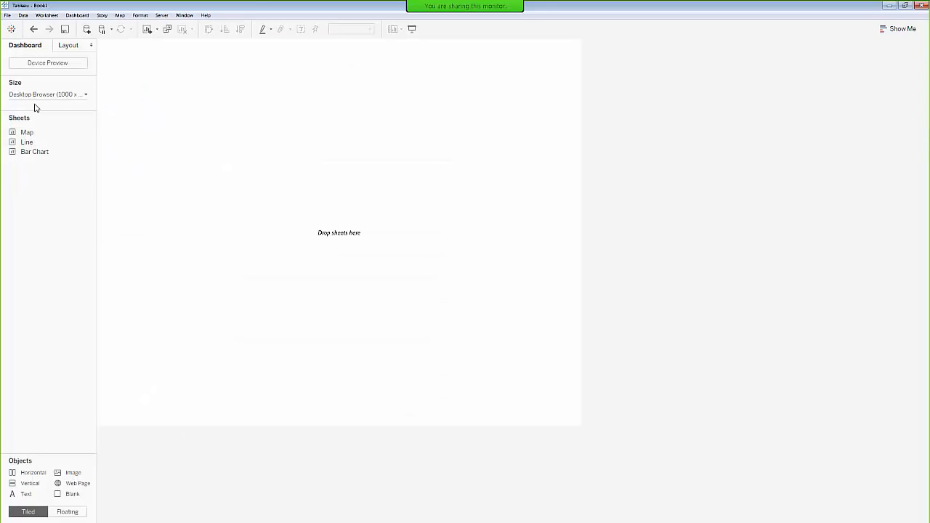
- Set the dashboard size to a range from 1000 x 800 px to 1100 x 900 px
left_click(84, 95)
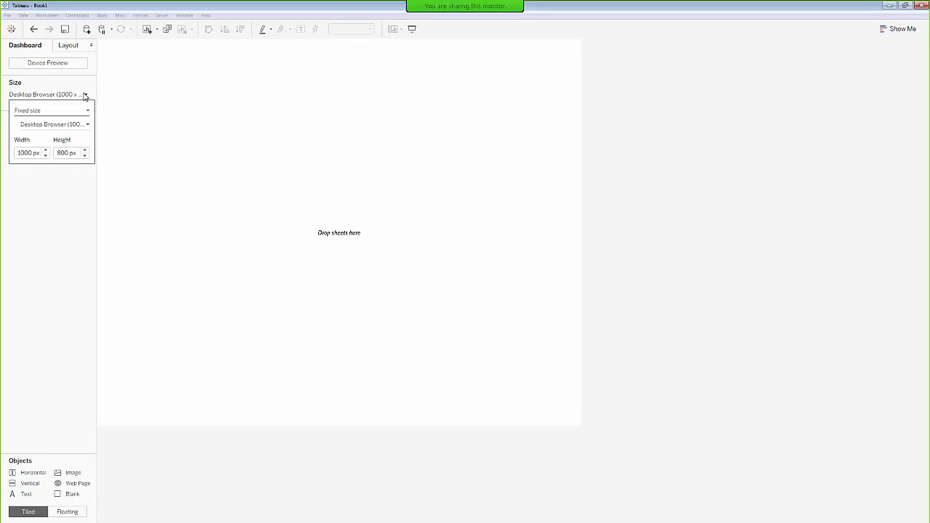
left_click(85, 95)
left_click(84, 95)
left_click(86, 112)
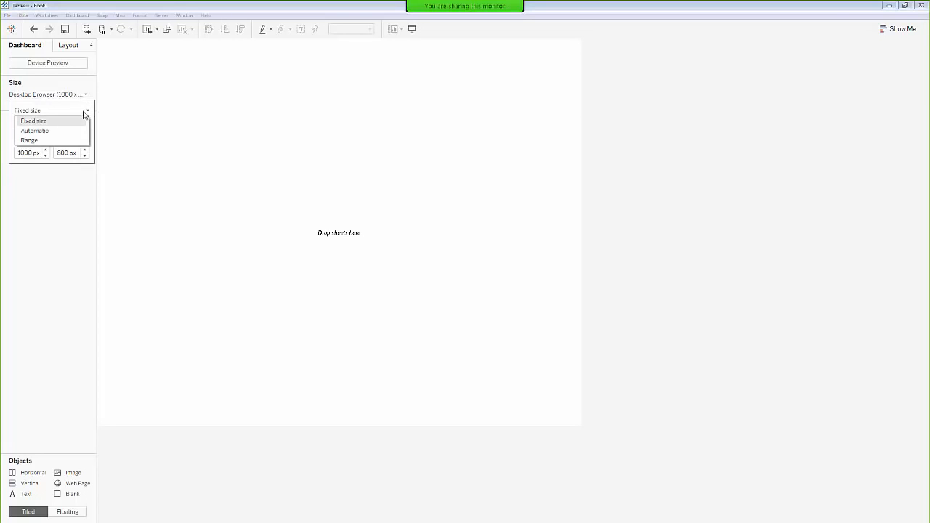
left_click(48, 140)
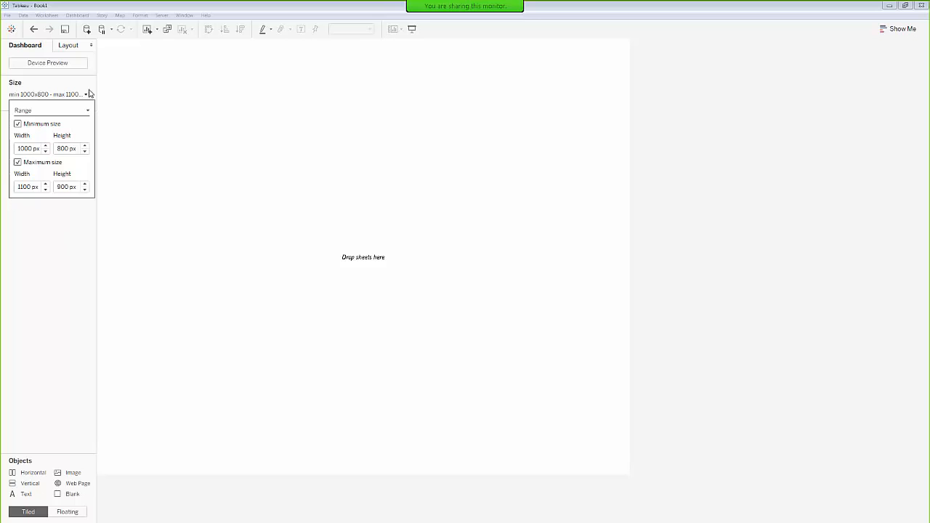
- Preview the empty dashboard on the Generic Tablet (1024 x 768) device, and turn the device preview off
left_click(52, 238)
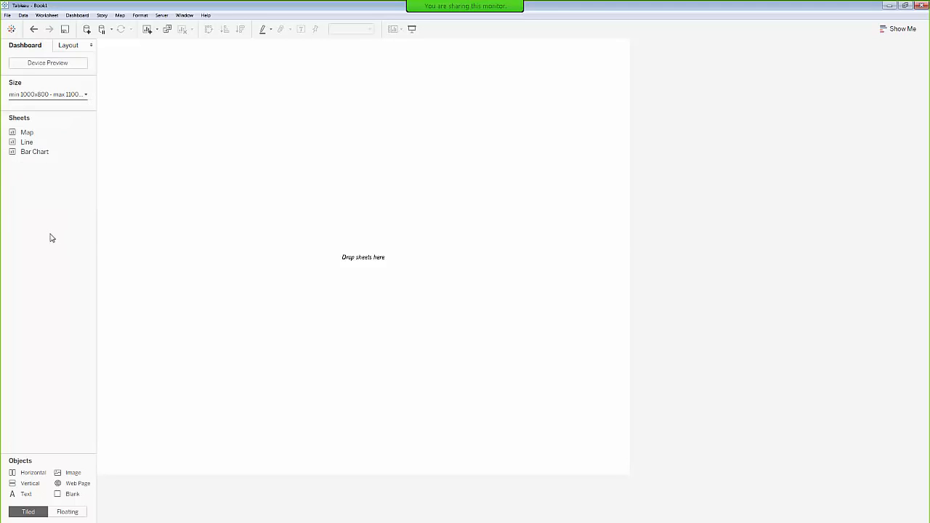
left_click(58, 64)
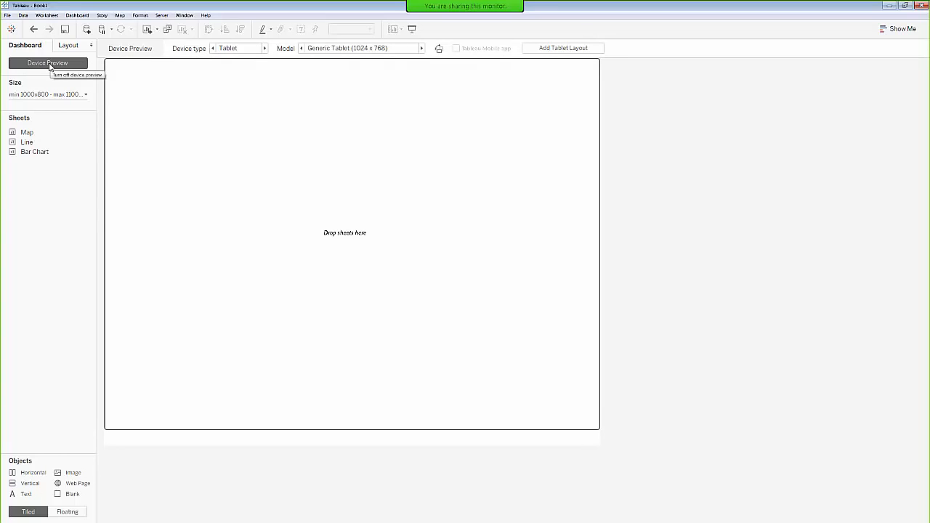
left_click(49, 65)
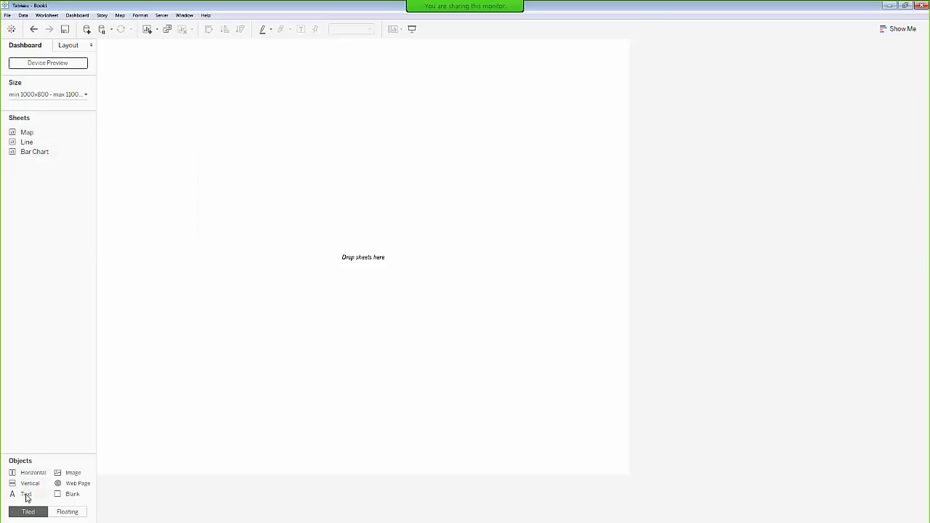
- Add a text object to the dashboard reading Seattle Bike Accidents, at font size 20 and centered
left_click_drag(26, 496, 254, 245)
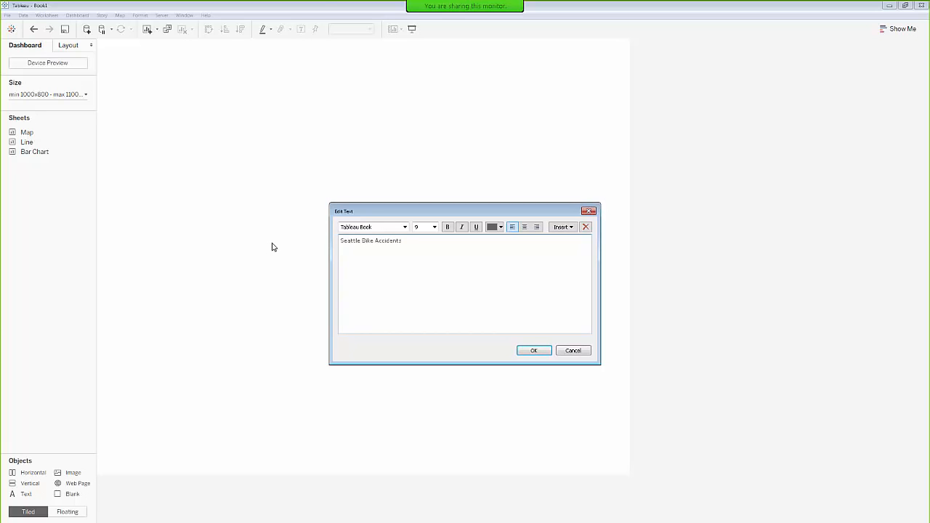
key("ctrl+a")
left_click(426, 228)
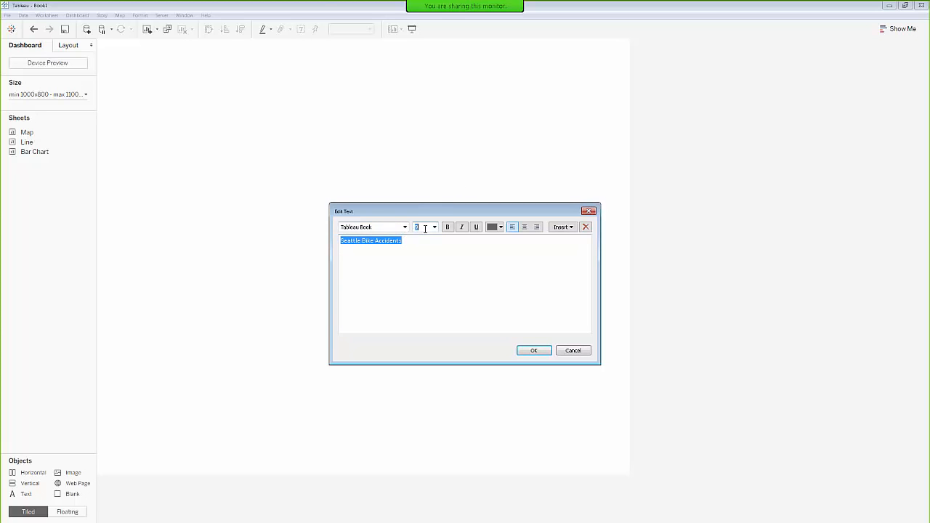
left_click(435, 227)
left_click(426, 305)
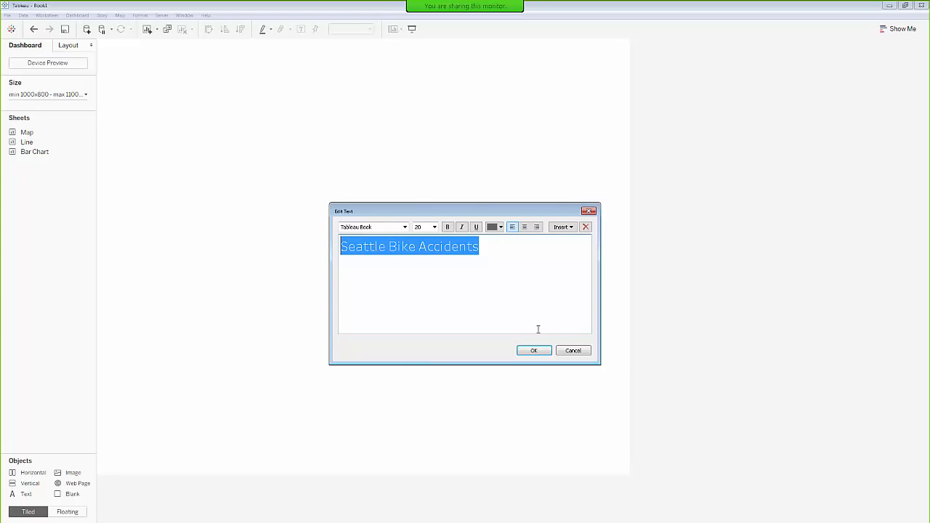
left_click(524, 227)
left_click(533, 350)
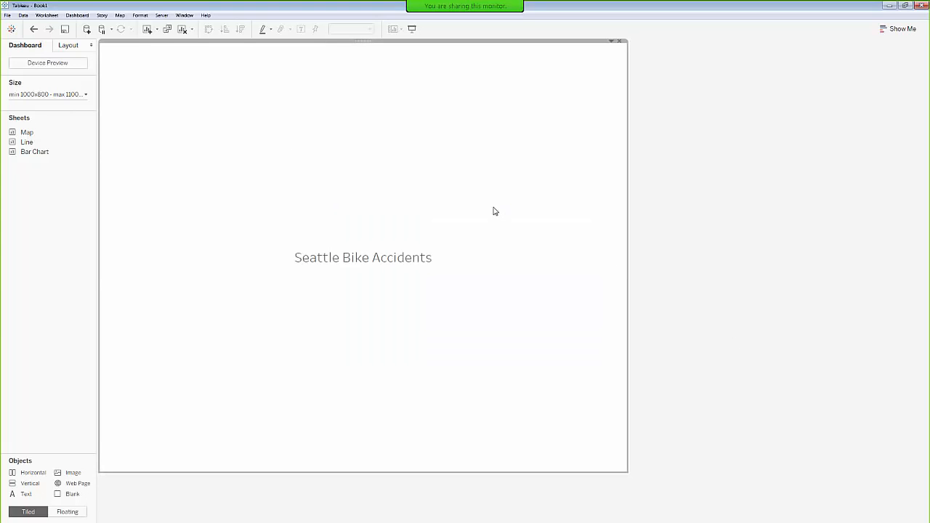
- Add a layout container filling the lower half of the dashboard, beneath the title text
mouse_move(29, 133)
left_mouse_down()
mouse_move(62, 133)
mouse_move(33, 137)
left_mouse_up()
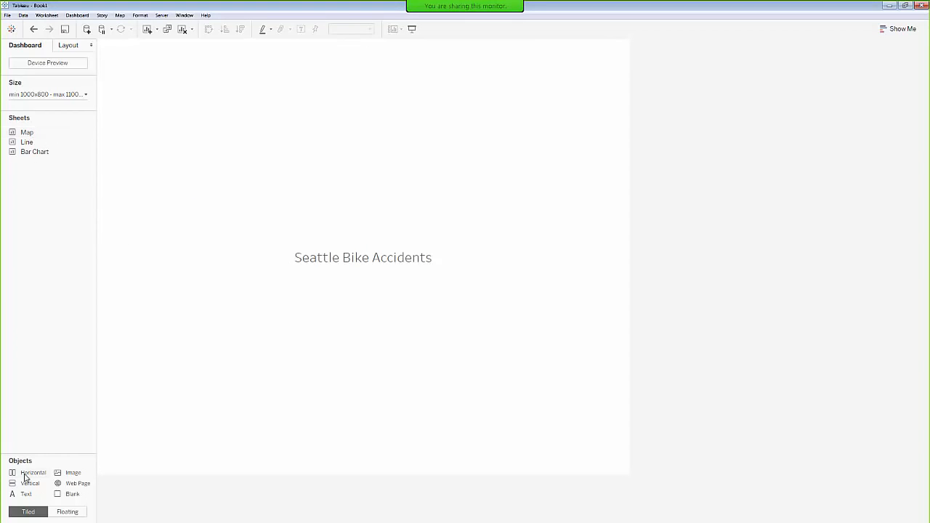
left_click_drag(21, 485, 265, 423)
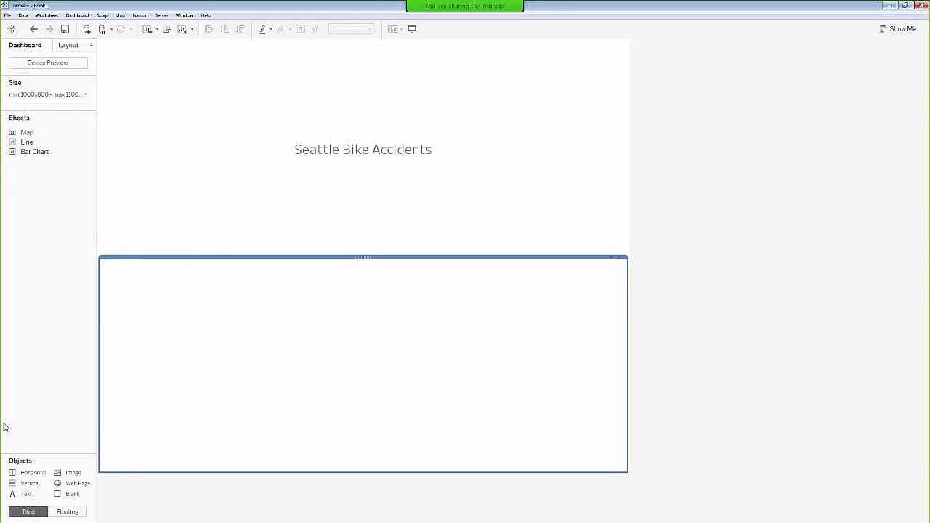
left_click_drag(76, 453, 231, 407)
- Place the Map sheet in the container, the Line sheet beside it and the Bar Chart sheet below the Line sheet
left_click_drag(26, 132, 109, 348)
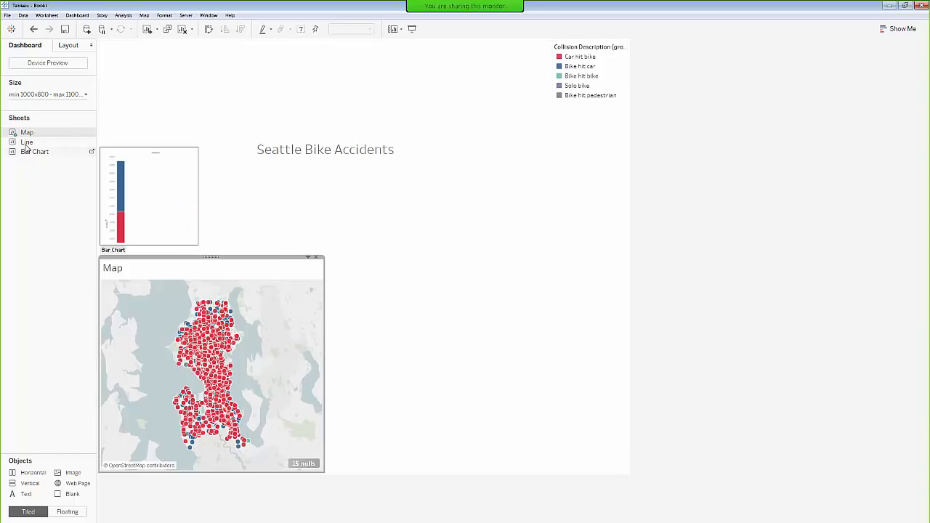
left_click_drag(25, 143, 404, 297)
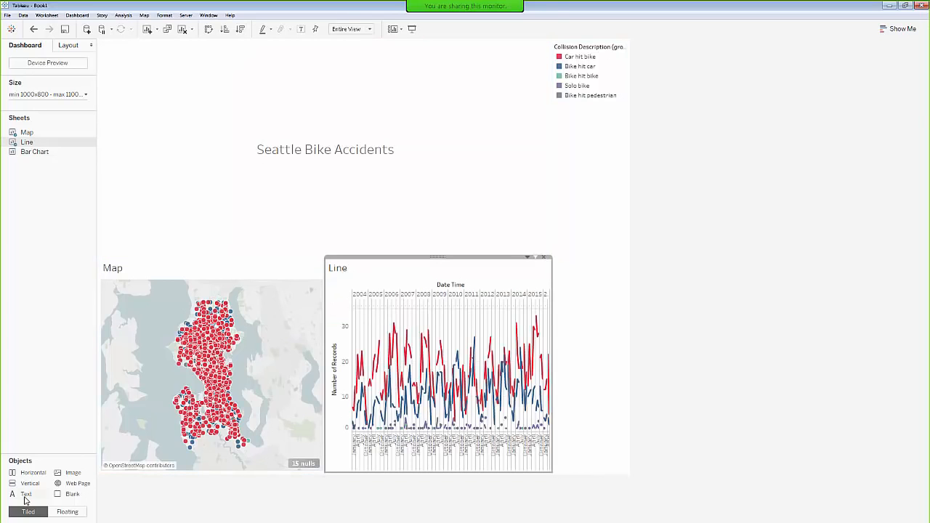
left_click_drag(42, 152, 438, 391)
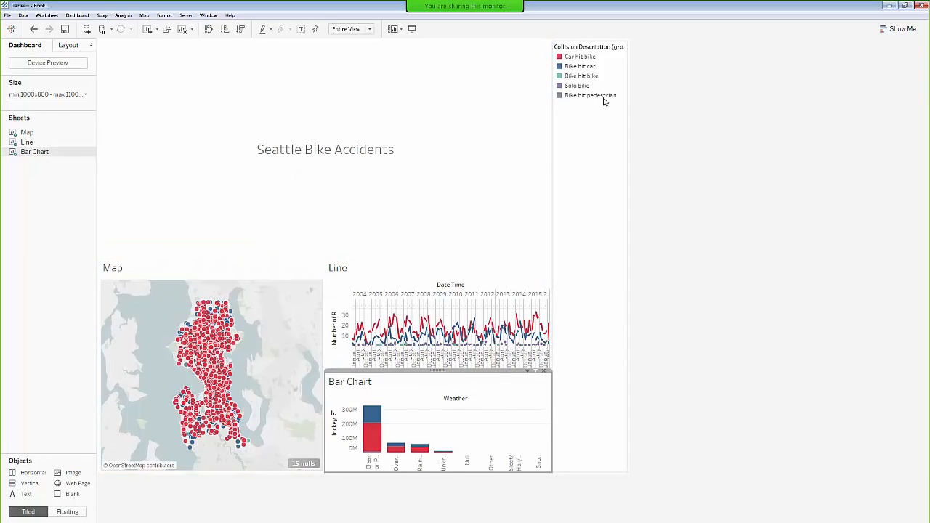
- Make the container holding the Collision Description legend floating, and shorten it to just below the legend entries
left_click(587, 203)
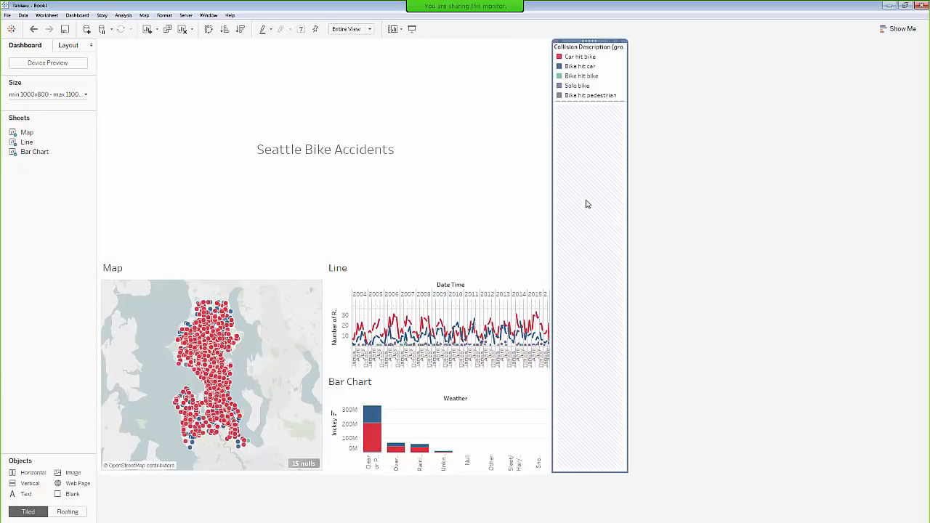
left_click(614, 45)
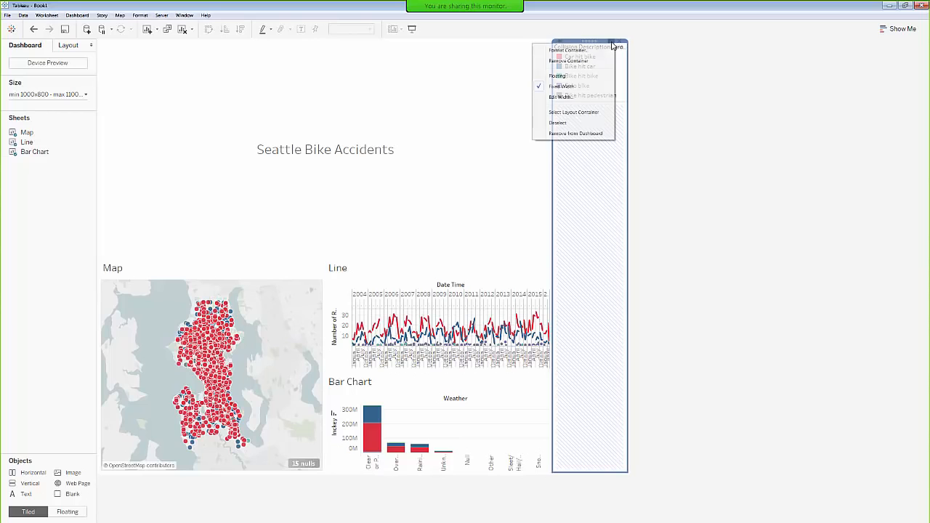
left_click(573, 77)
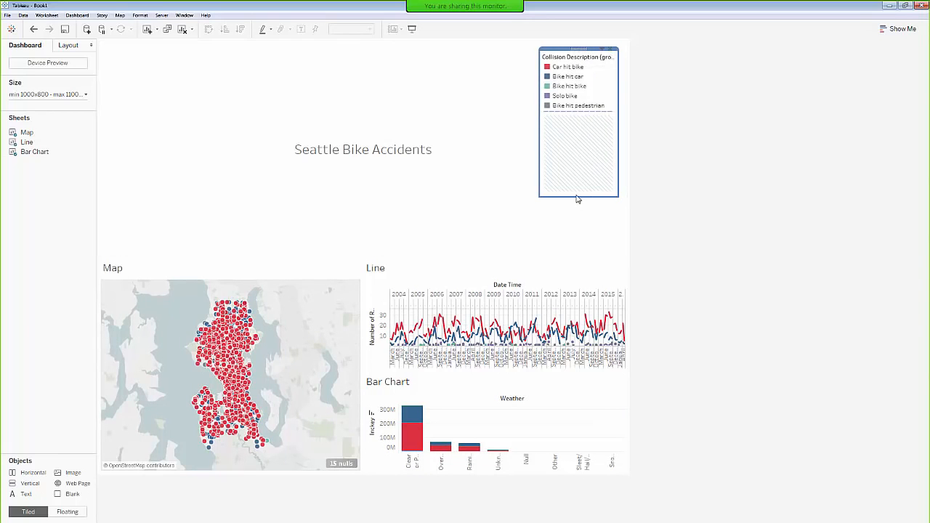
left_click_drag(579, 199, 574, 125)
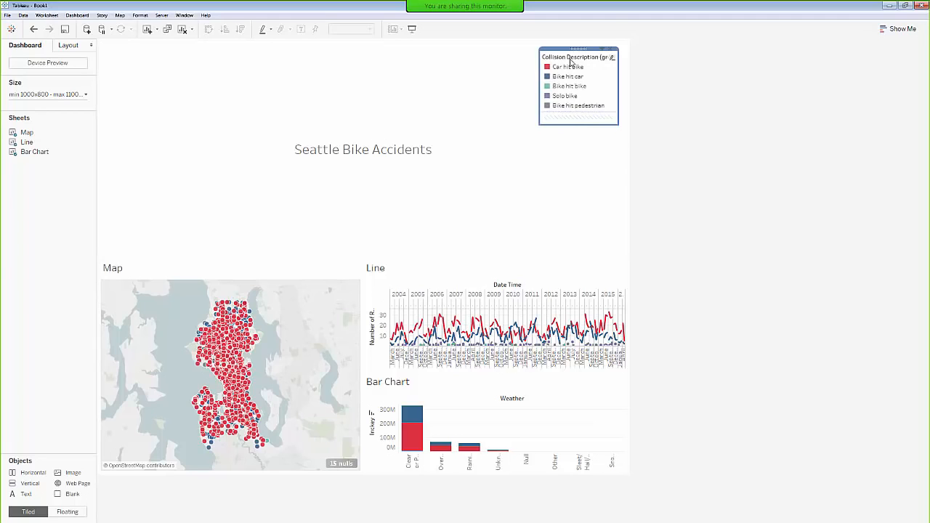
- Hide the legend's title, and shrink the dashboard title area to a narrow strip above the charts
right_click(564, 59)
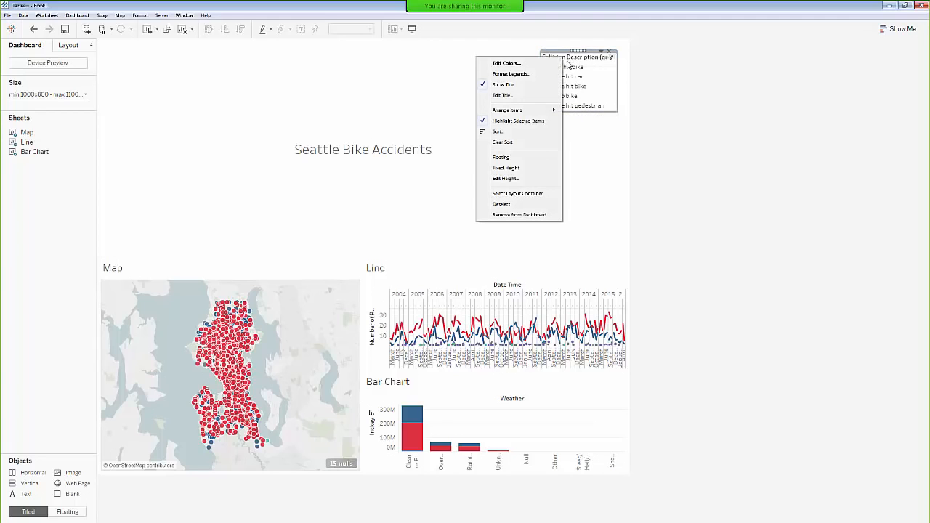
left_click(515, 86)
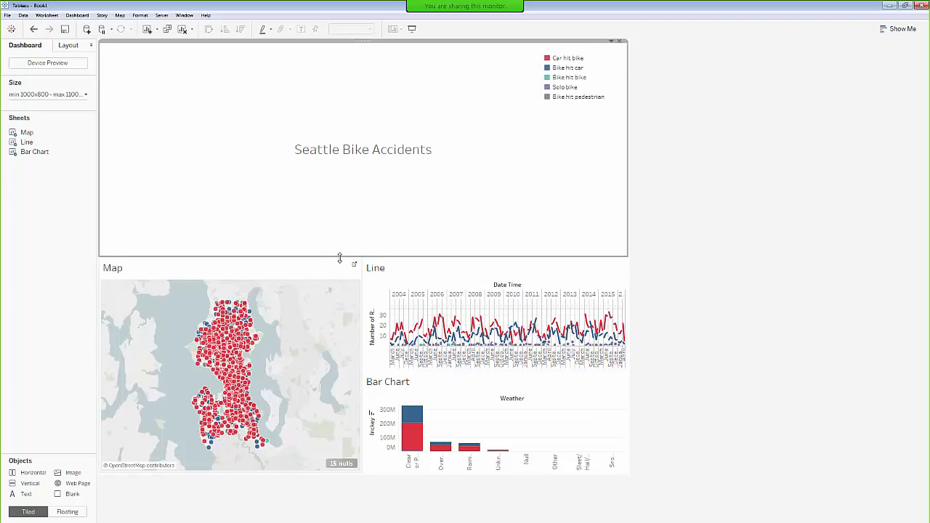
left_click_drag(341, 257, 353, 65)
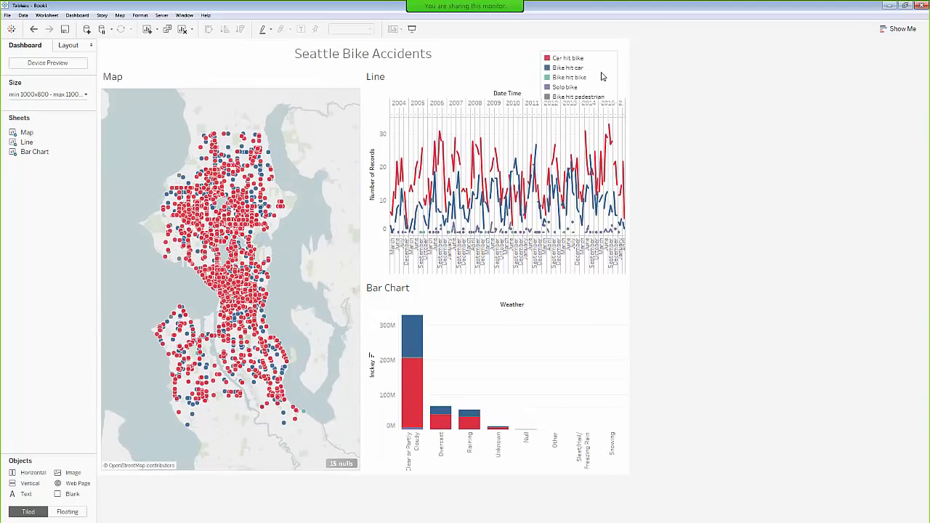
- Make the collision legend itself floating and move it over the water along the map's western edge
mouse_move(580, 56)
left_mouse_down()
mouse_move(186, 265)
mouse_move(565, 69)
left_mouse_up()
left_click(588, 56)
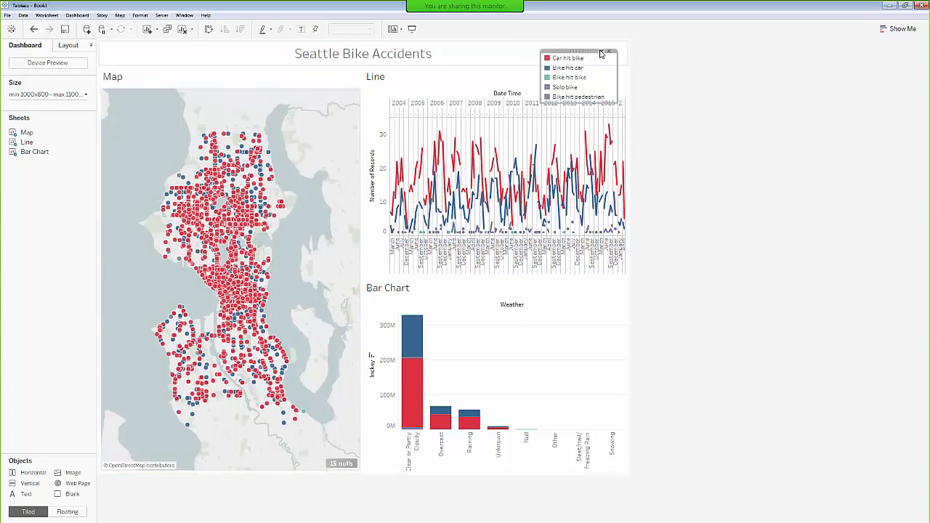
left_click(601, 53)
left_click(554, 156)
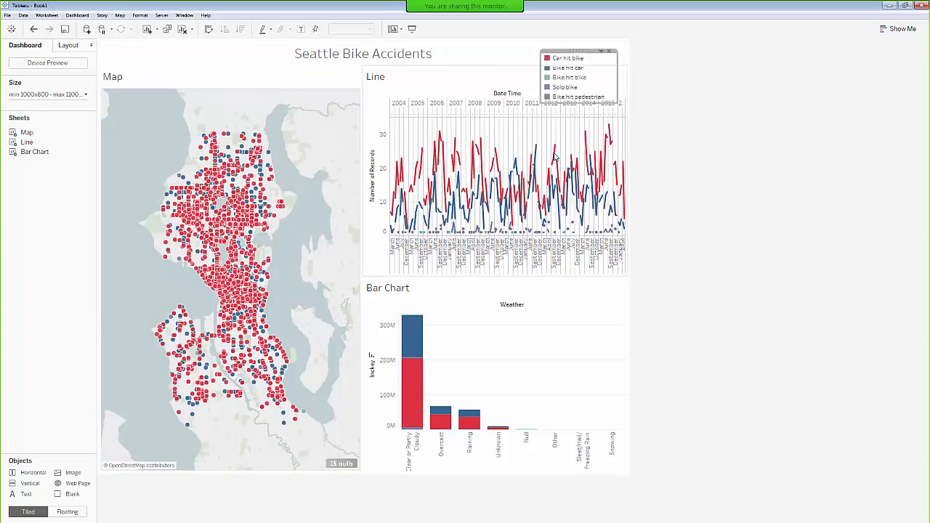
left_click_drag(563, 62, 136, 271)
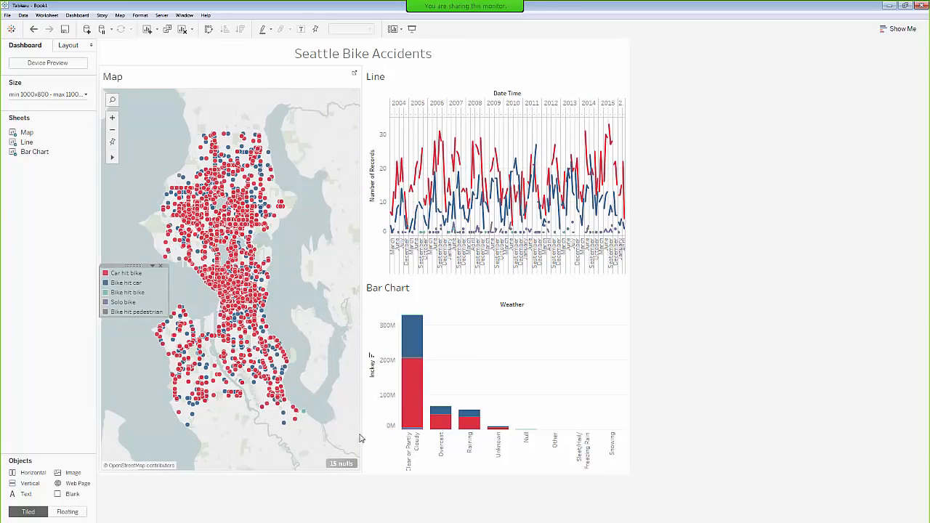
left_click(749, 434)
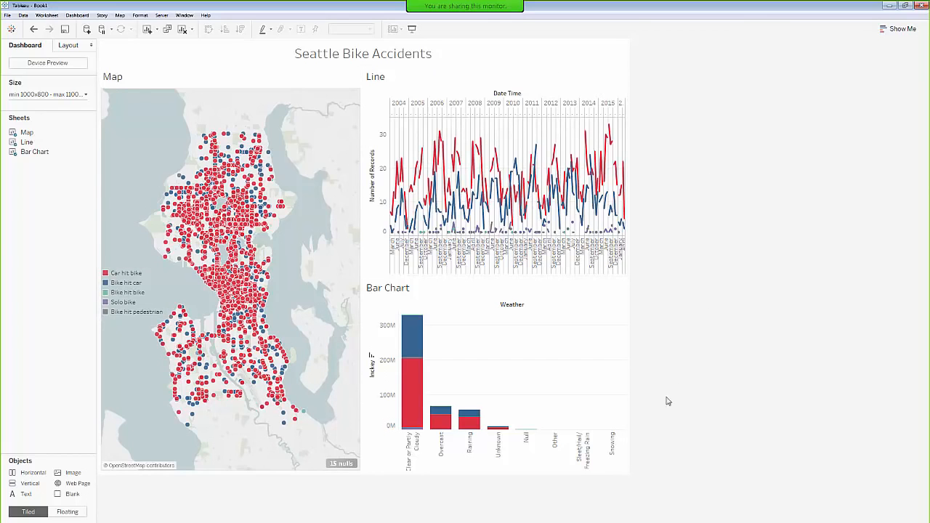
- Highlight the Car hit bike and Bike hit car collisions across the charts in turn, and clear the highlighting
mouse_move(258, 295)
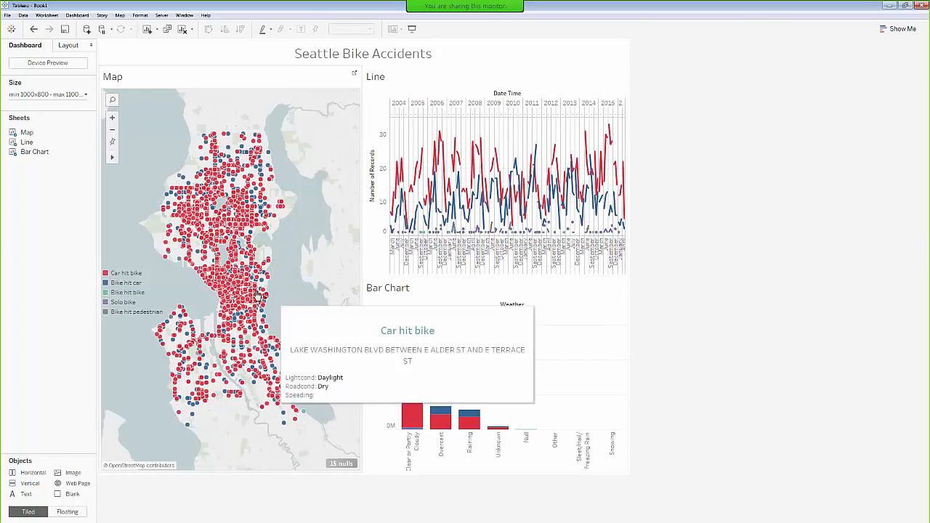
left_click(126, 277)
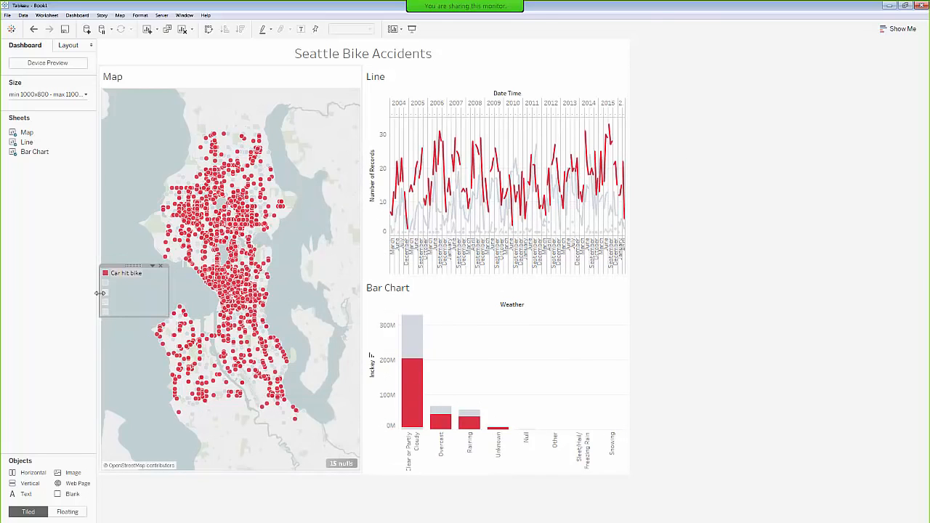
left_click(127, 283)
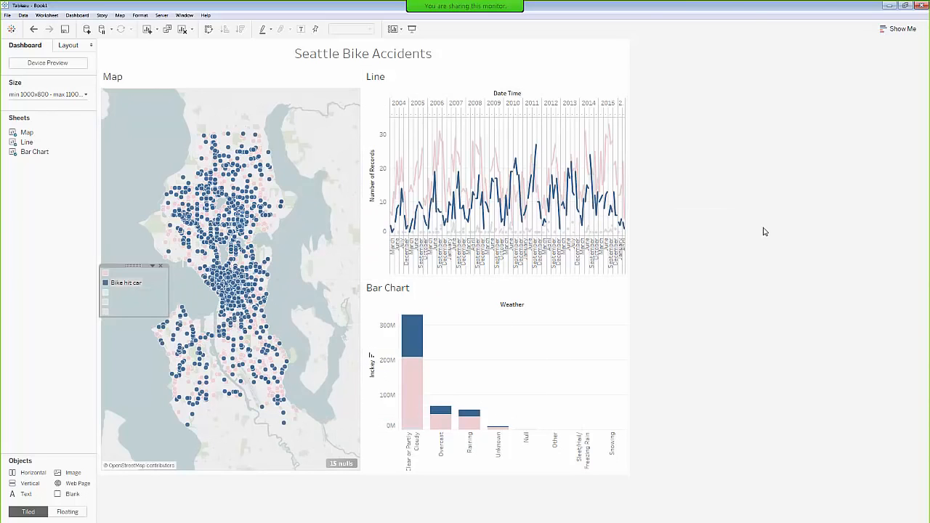
left_click(134, 285)
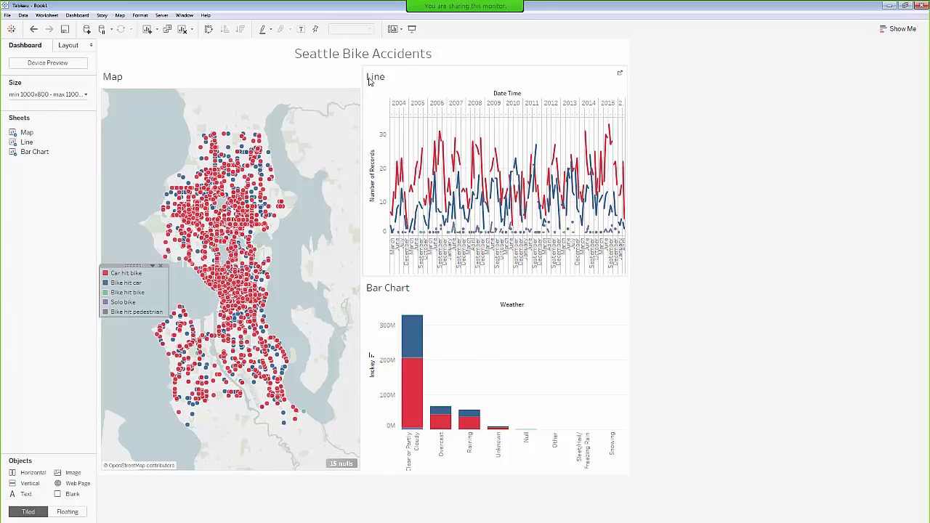
- Hide the titles of the Map, Line and Bar Chart sheets on the dashboard
right_click(167, 81)
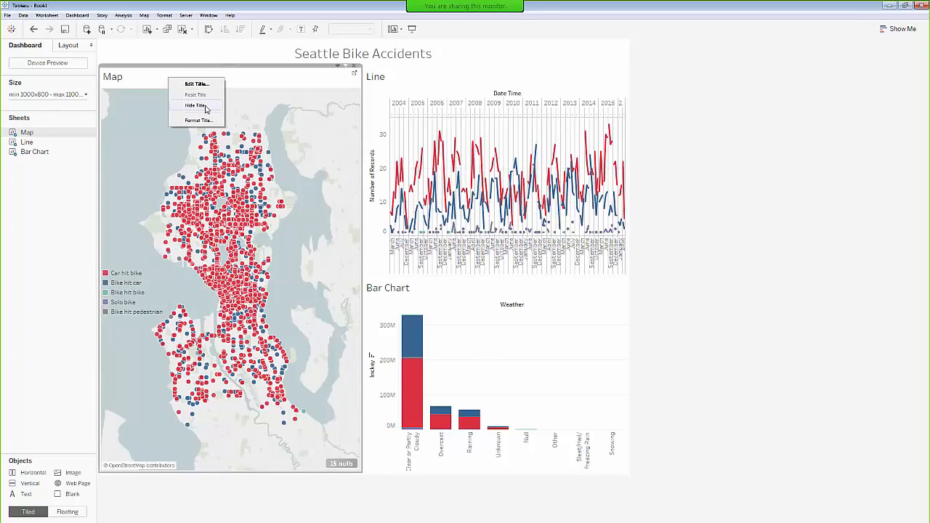
left_click(206, 106)
right_click(391, 77)
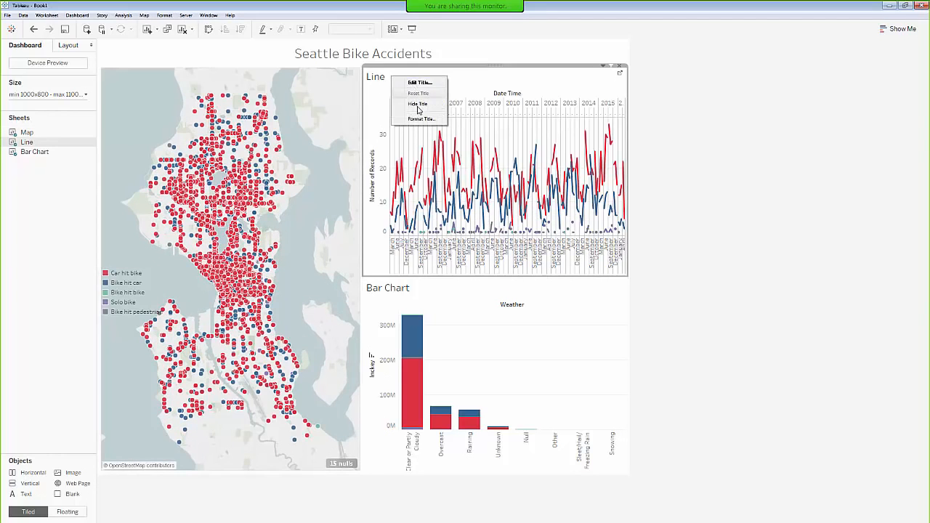
left_click(419, 106)
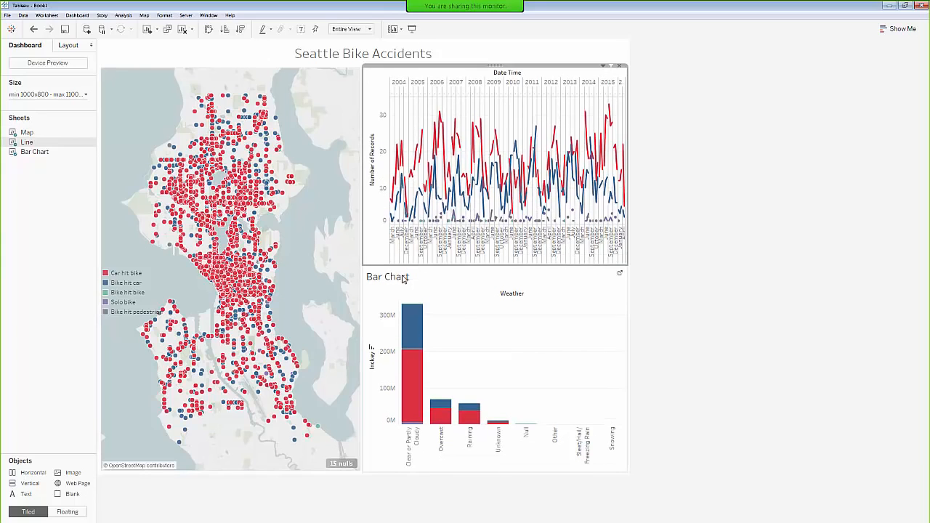
right_click(416, 278)
left_click(430, 303)
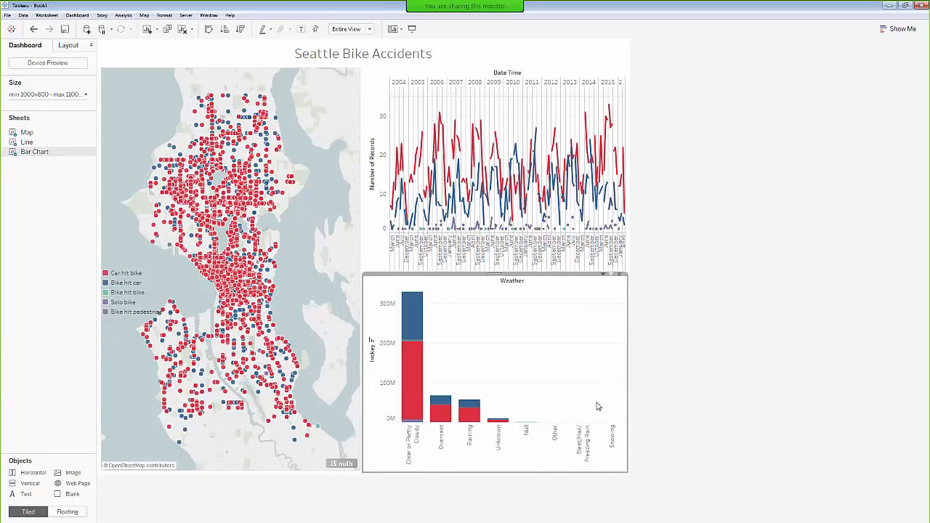
- Remove the Null and Other weather categories from the bar chart
right_click(529, 443)
left_click(555, 458)
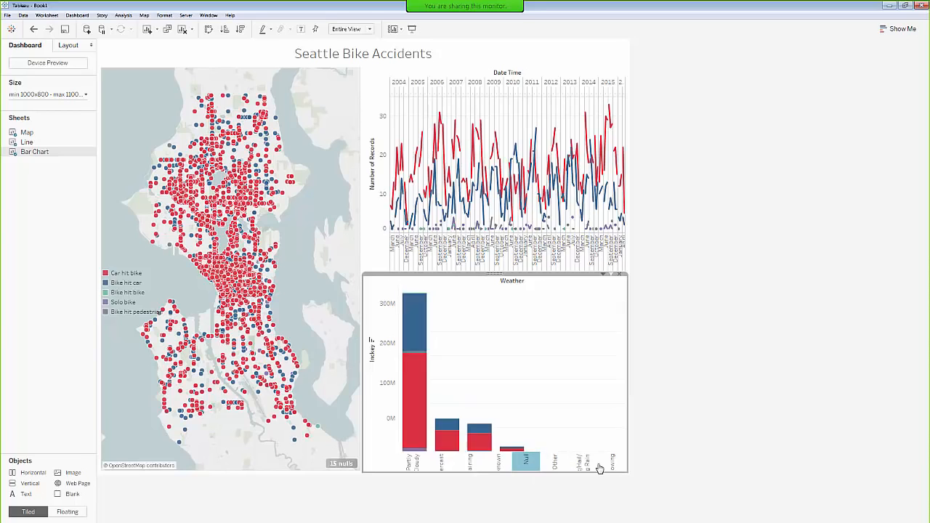
right_click(550, 465)
left_click(574, 483)
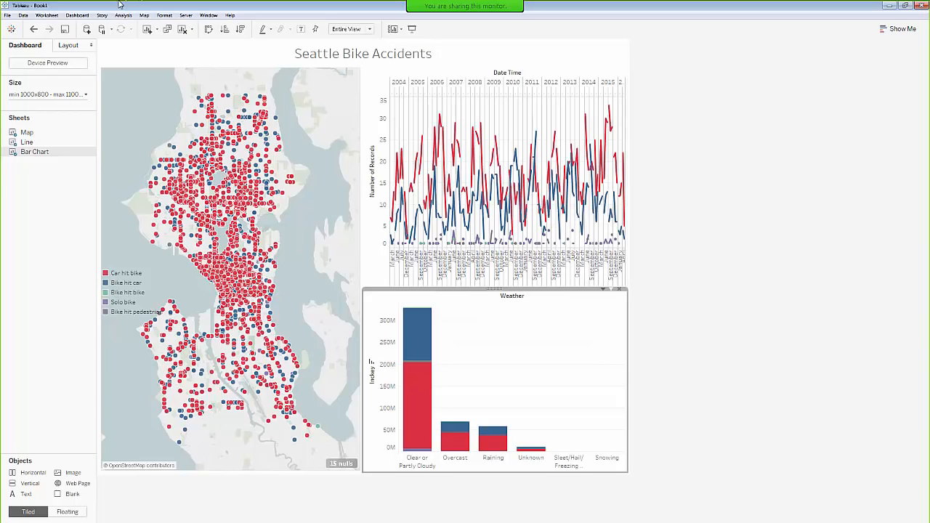
left_click(788, 303)
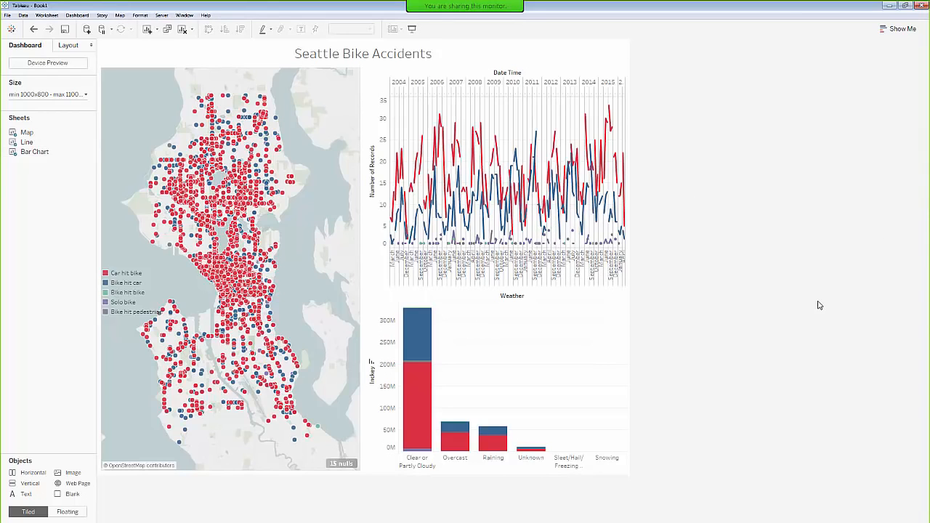
- Try to save the workbook to Tableau Public as a new workbook, signing in with the account password
left_click(7, 15)
mouse_move(162, 16)
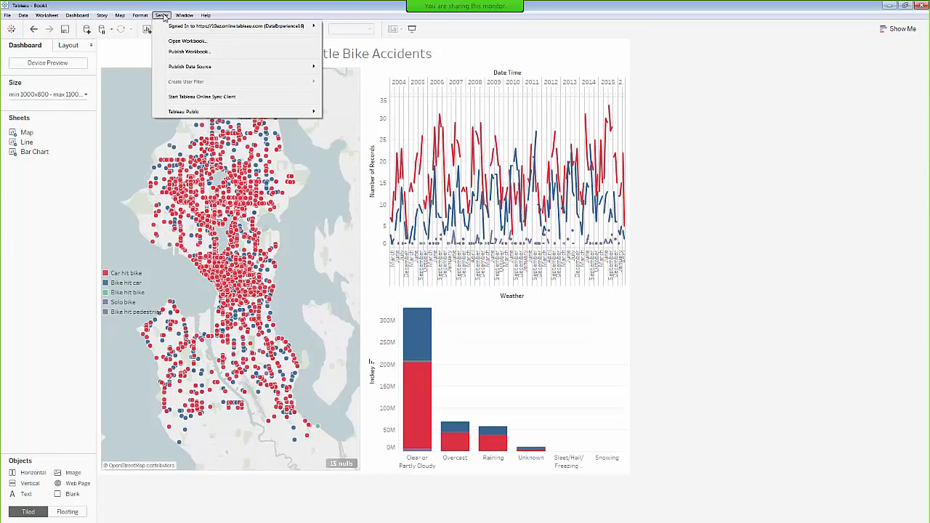
mouse_move(199, 113)
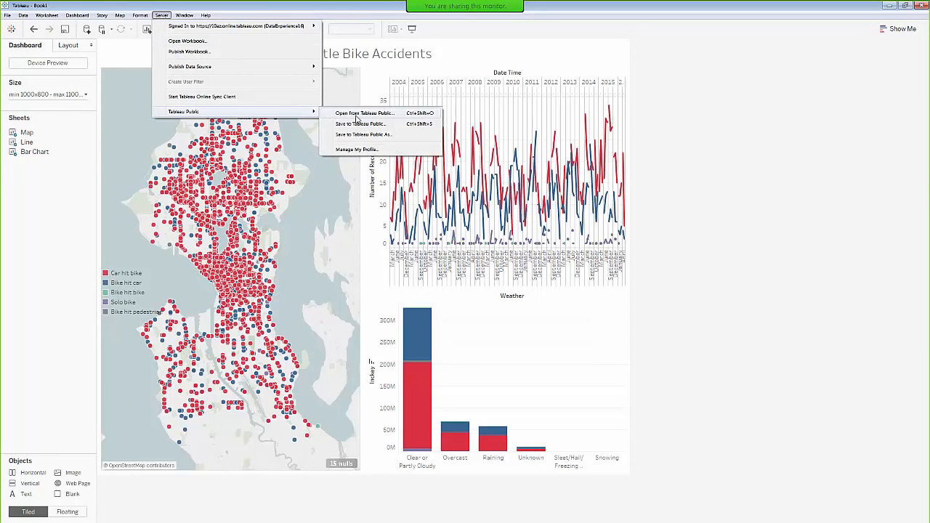
left_click(373, 135)
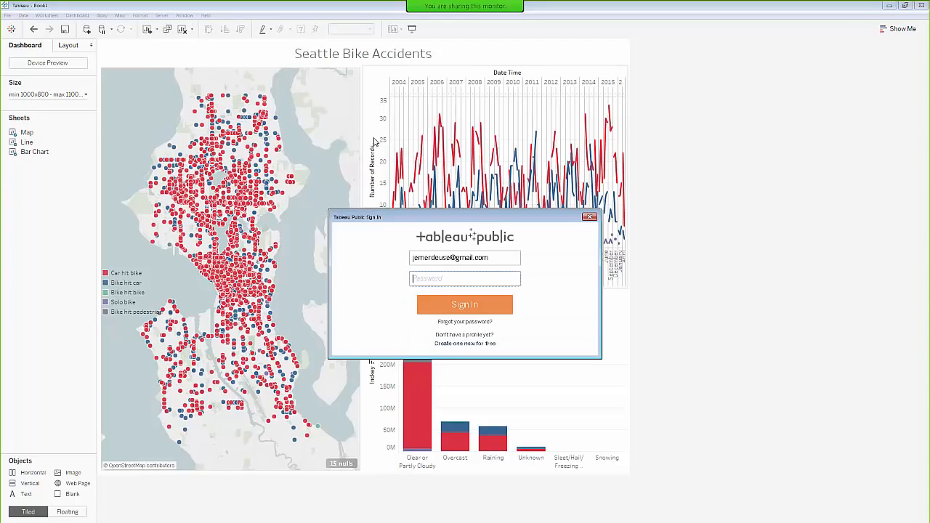
left_click(462, 276)
type("•••••••••")
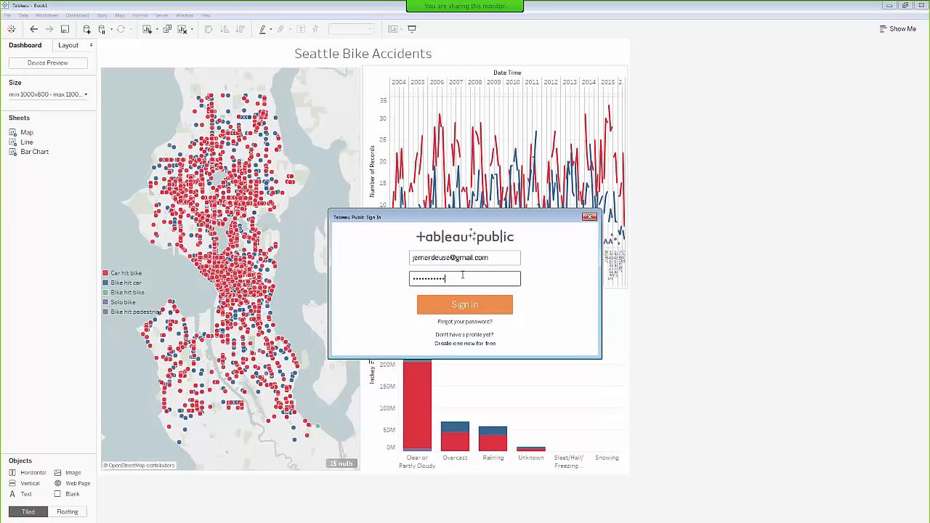
key("Return")
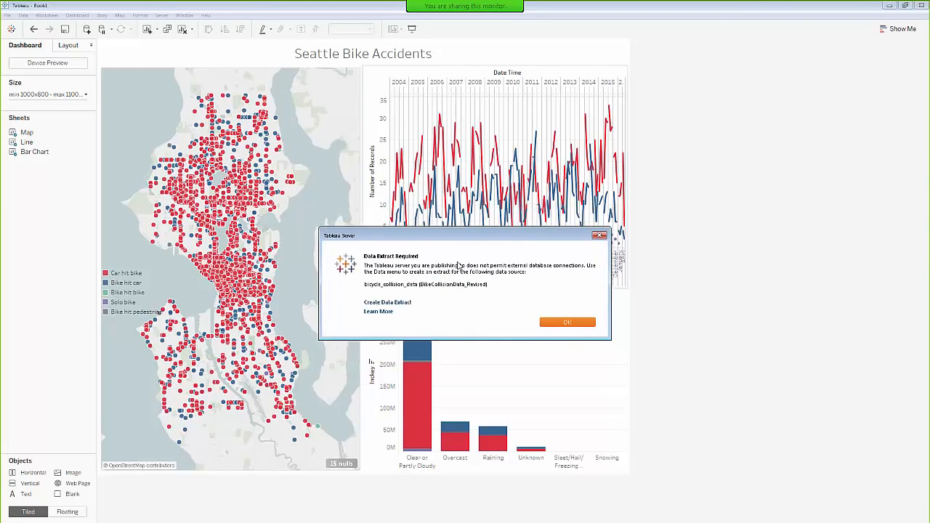
- Switch the bicycle_collision_data source to an extract and save it as the Tableau Data Extract bicycle_collision_data (BikeCollisionData_Revised)
left_click(561, 324)
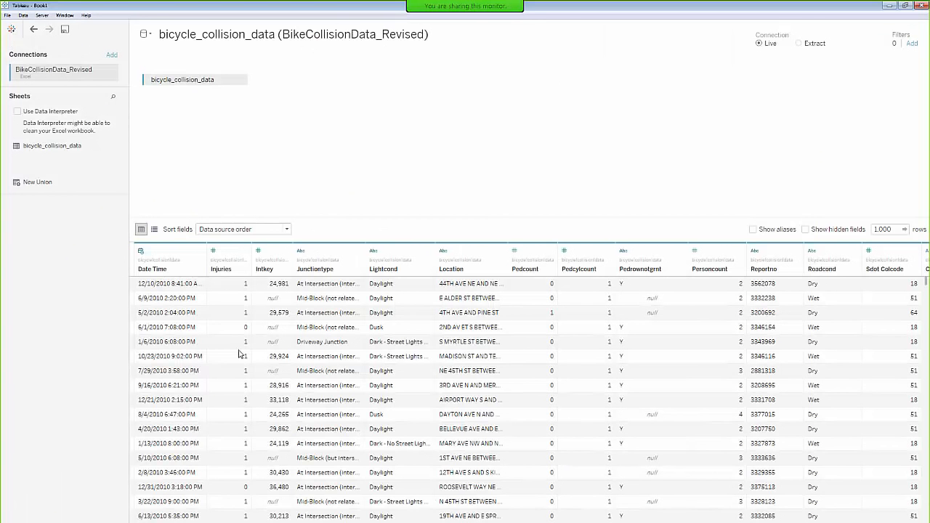
left_click(799, 45)
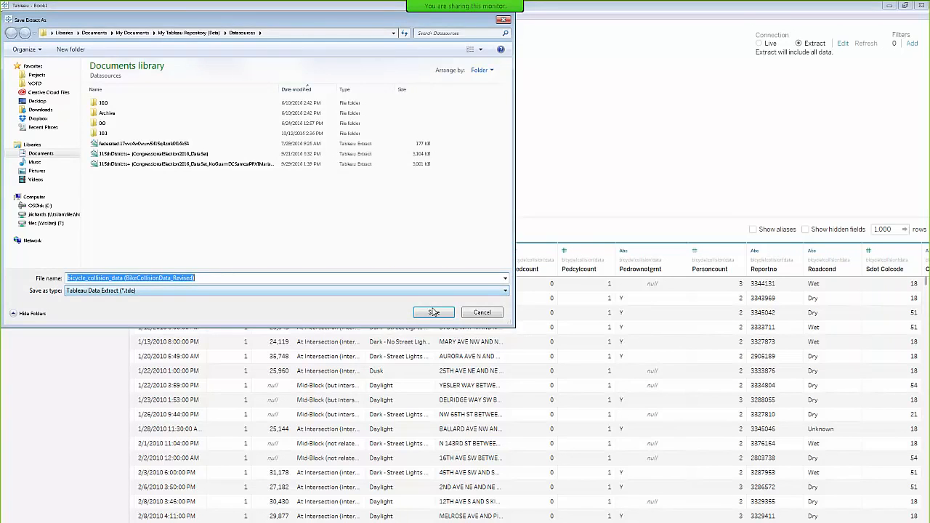
left_click(434, 312)
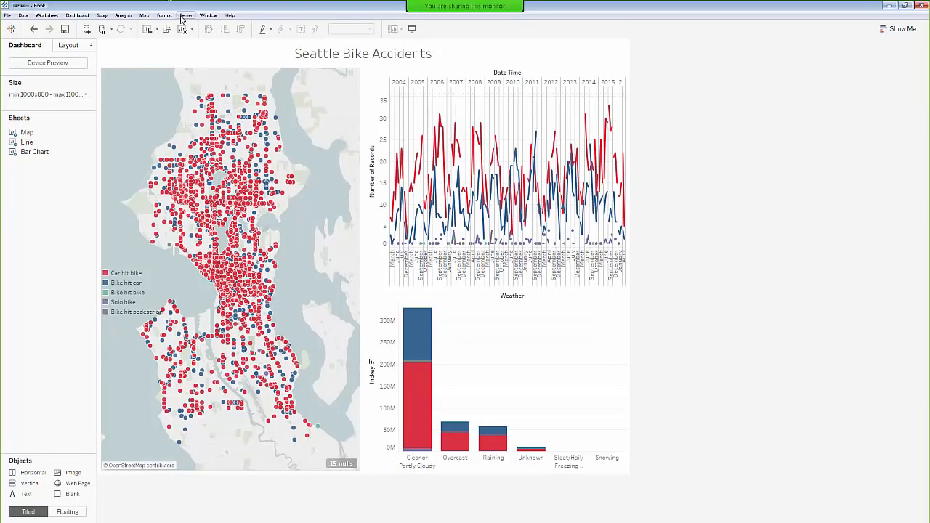
- Save the workbook to Tableau Public with the title Seattle Bike Accidents, signing in with the account password
left_click(186, 14)
mouse_move(215, 112)
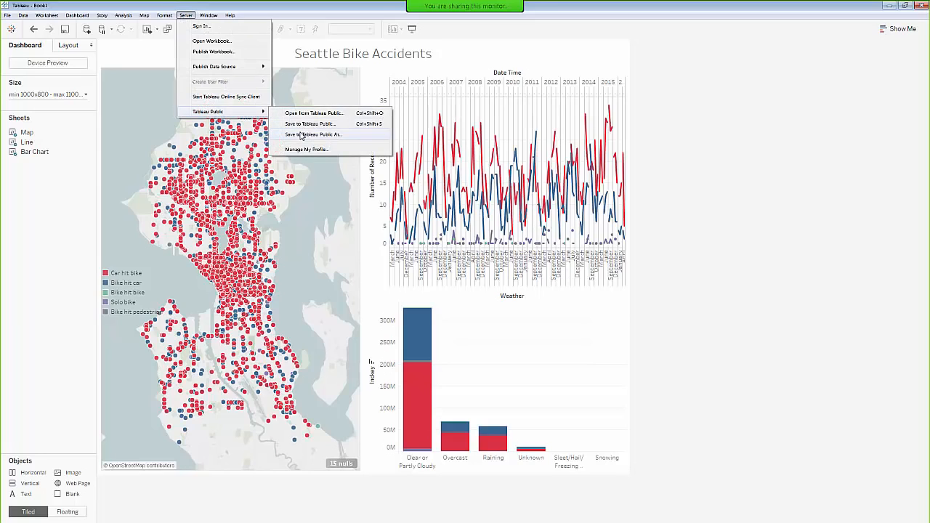
left_click(302, 134)
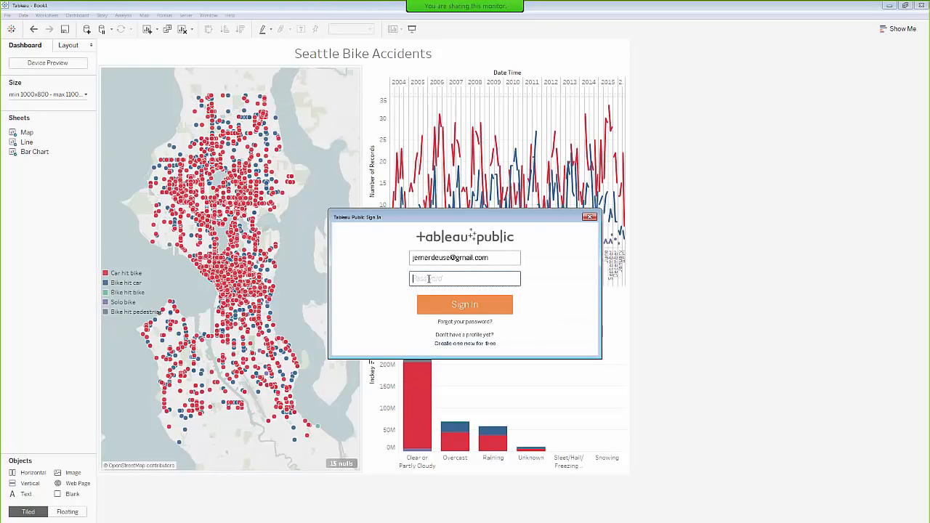
type("••••••••")
key("Return")
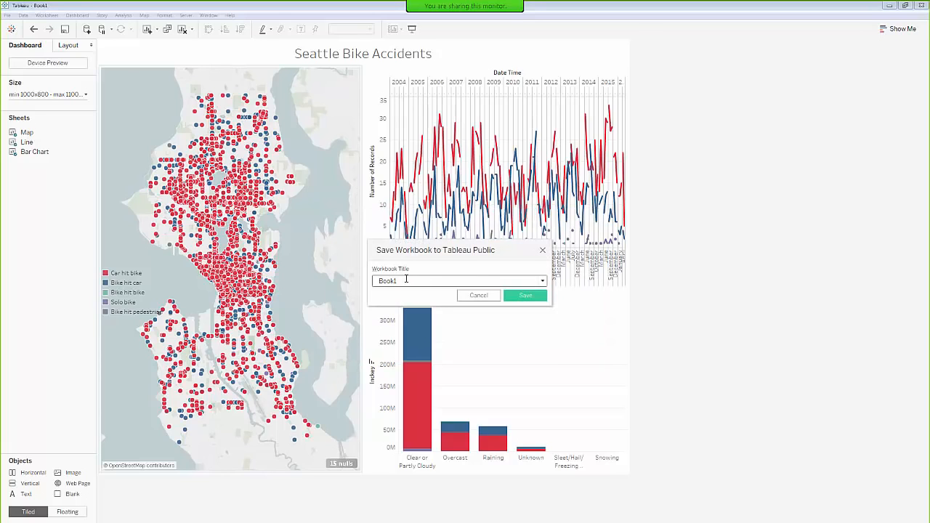
double_click(407, 281)
type("Seattle Bike Accidents")
left_click(537, 294)
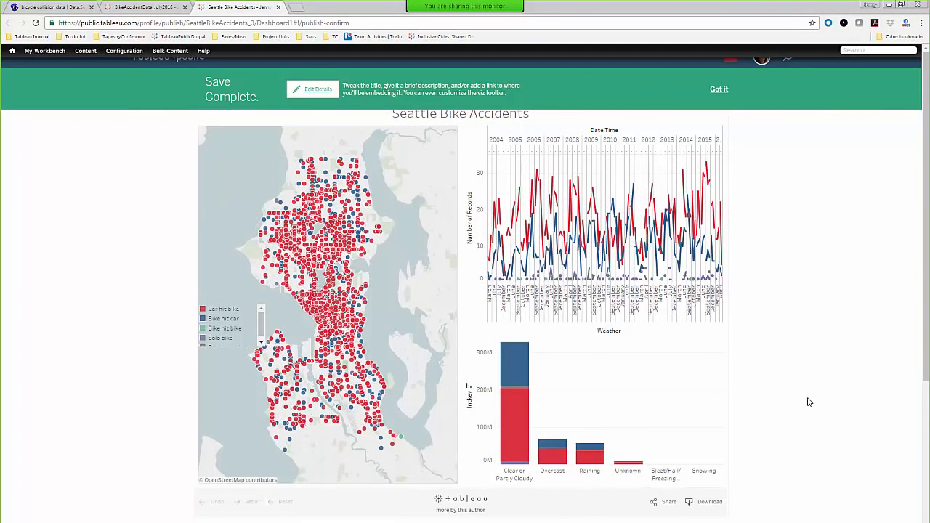
- Open the published viz's details for editing, try the option to show workbook sheets as tabs, and cancel the edit
scroll(807, 400, "down", 2)
scroll(806, 402, "down", 3)
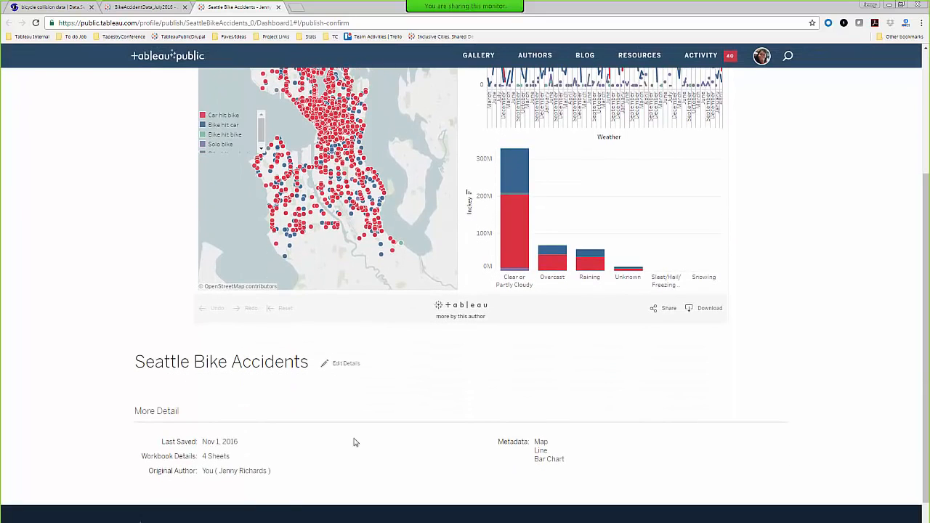
left_click(343, 367)
scroll(867, 388, "down", 2)
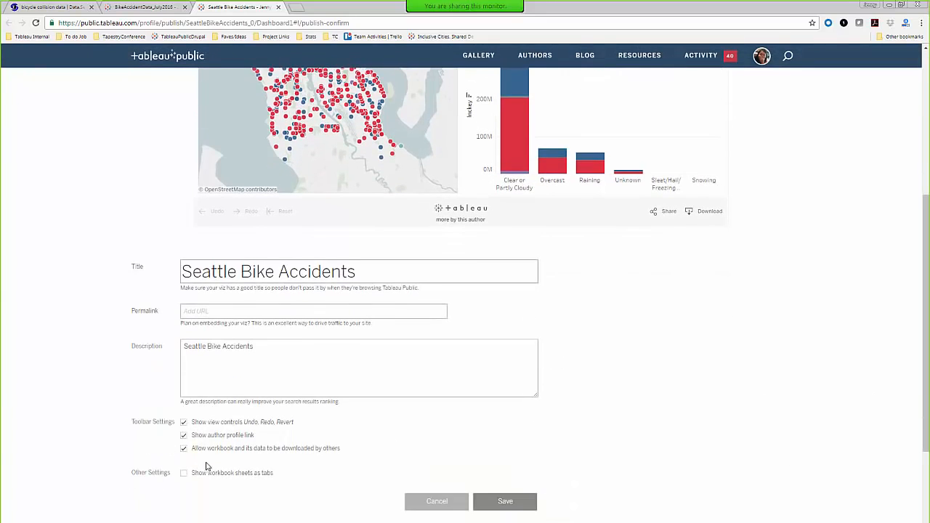
left_click(184, 474)
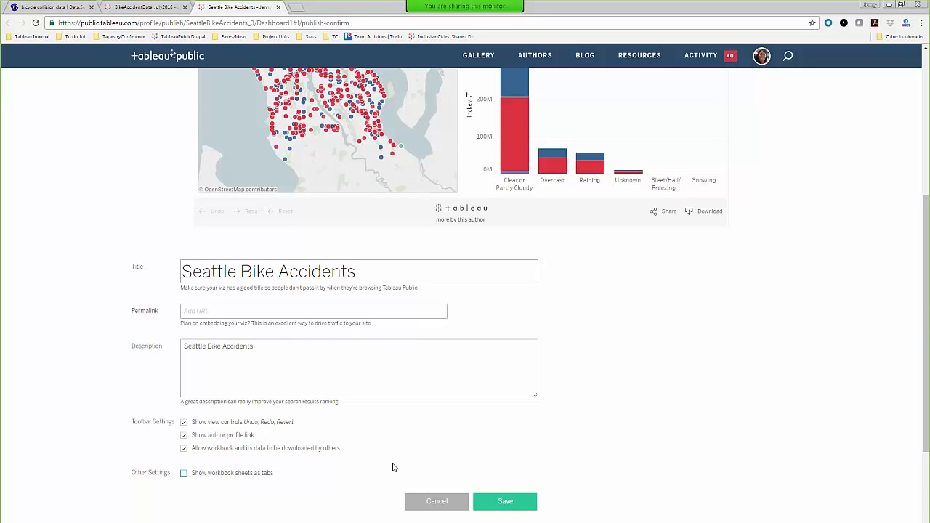
scroll(394, 467, "up", 2)
scroll(413, 516, "down", 1)
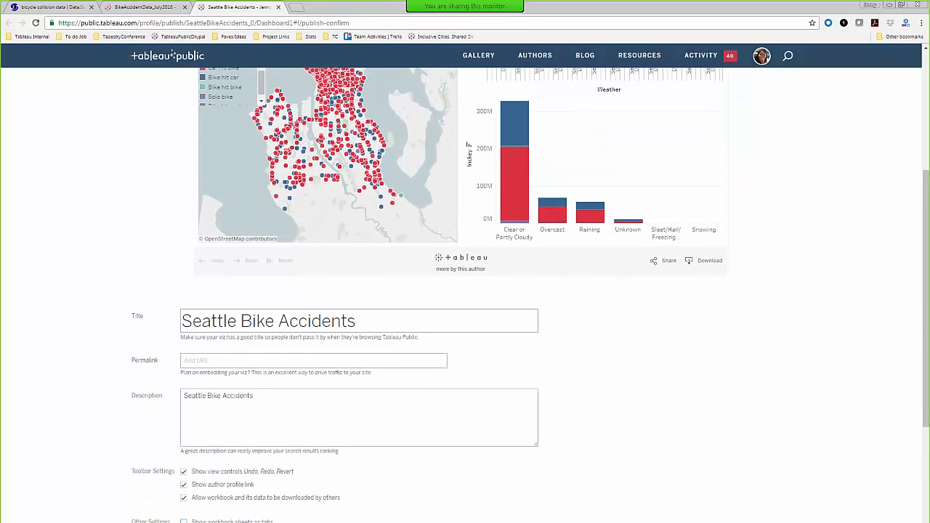
left_click(421, 522)
- Look over the published dashboard and open the author's profile page to find the Seattle Bike Accidents viz
scroll(789, 371, "up", 4)
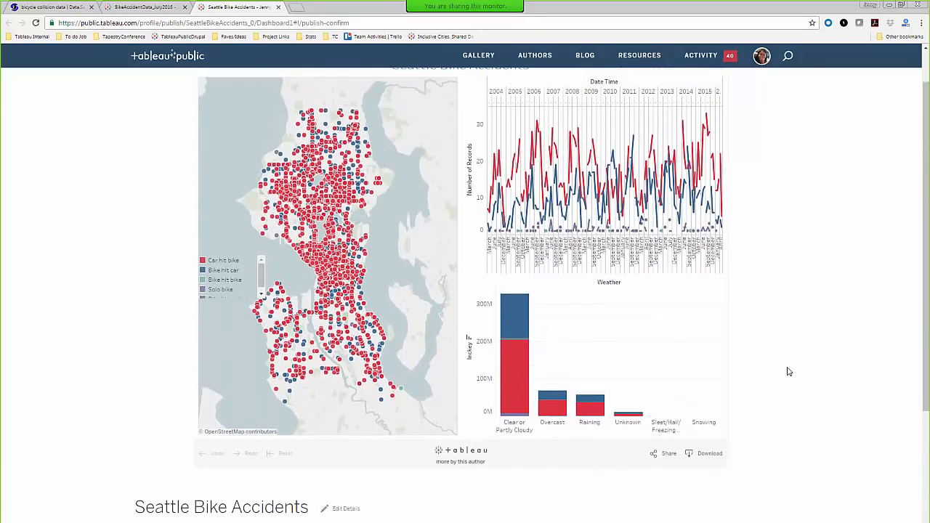
scroll(789, 371, "up", 1)
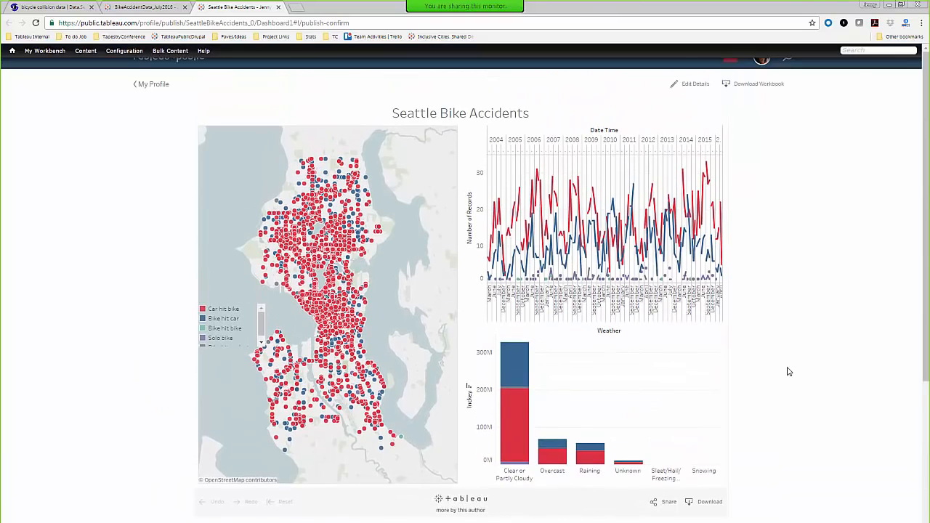
left_click(154, 92)
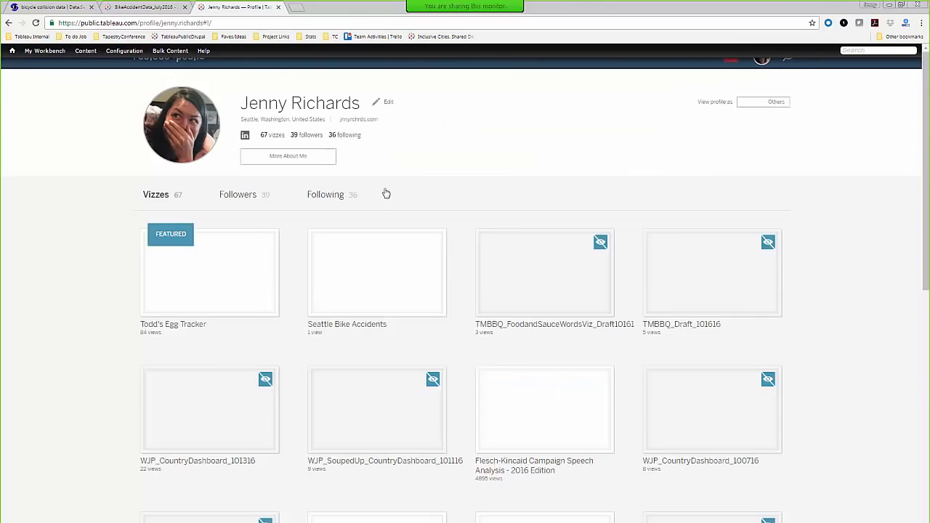
mouse_move(322, 308)
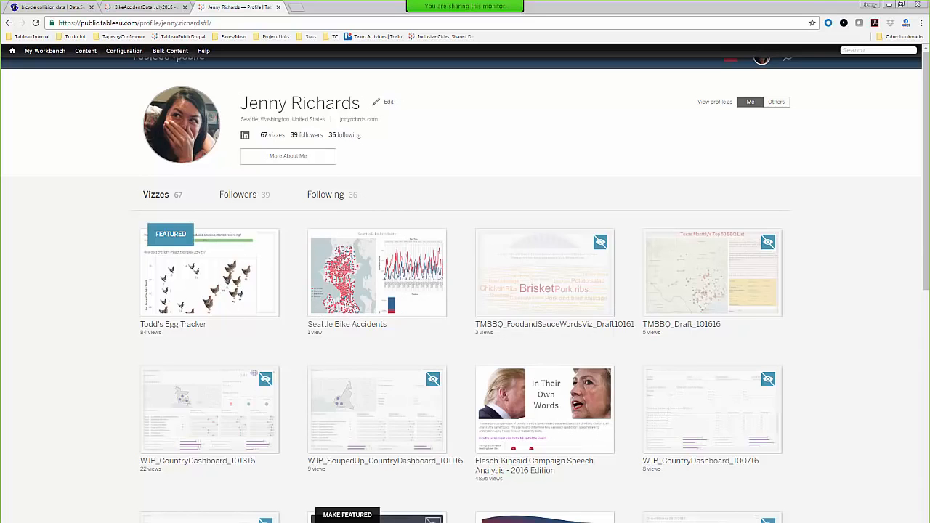
- Switch to PowerPoint and start the Introductory Training slide show from its first slide
key("alt+Tab")
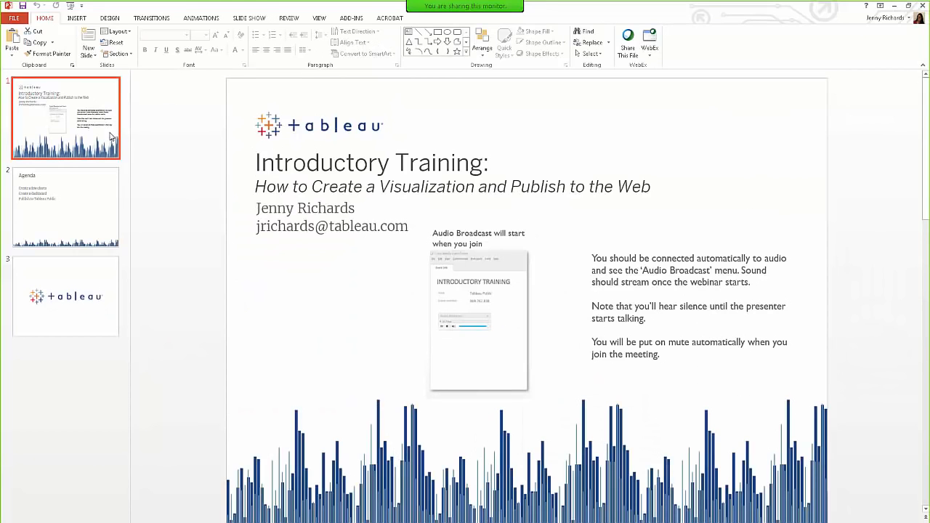
left_click(180, 359)
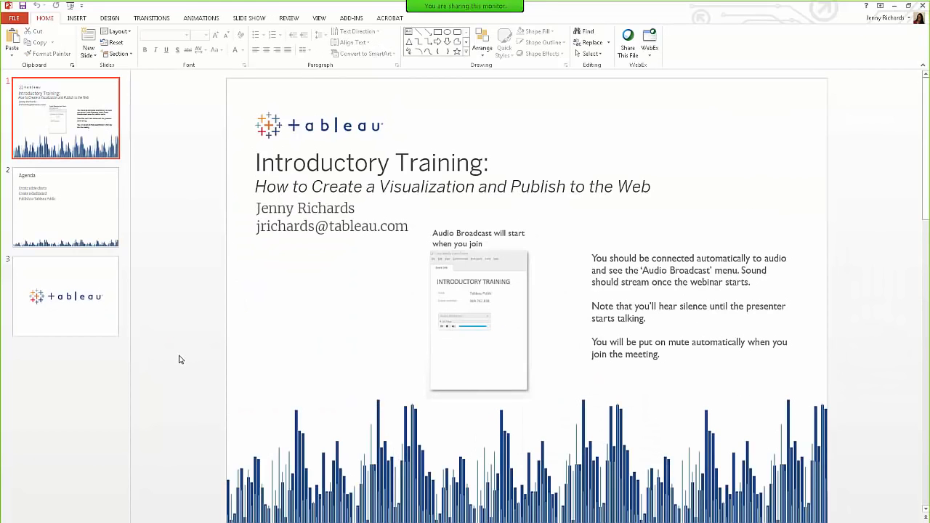
key("F5")
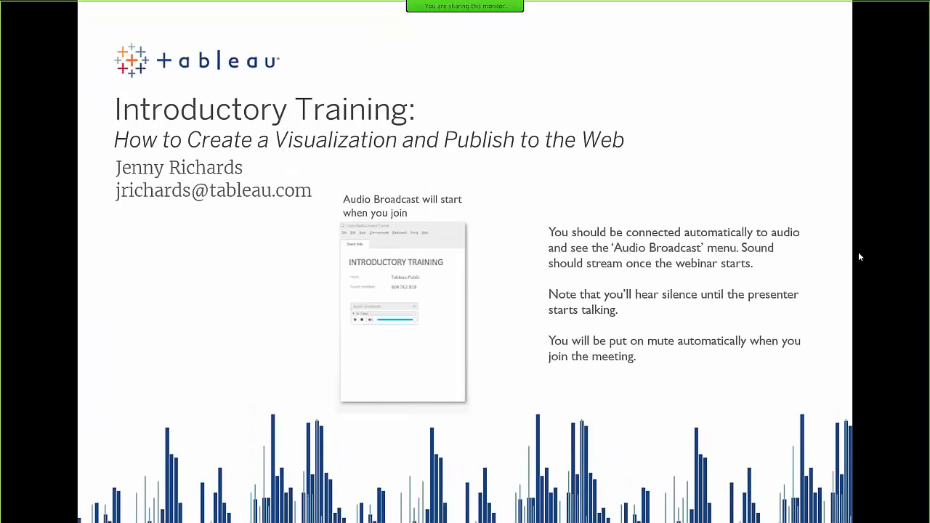
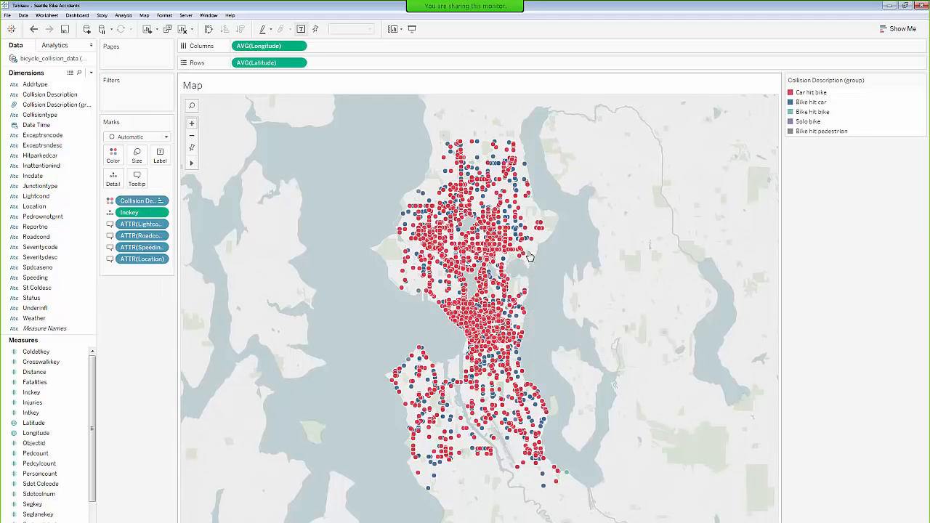
- Try the Match Mark Color font and Min/Max labelling for the Map sheet's mark labels, and allow labels to overlap other marks
mouse_move(185, 163)
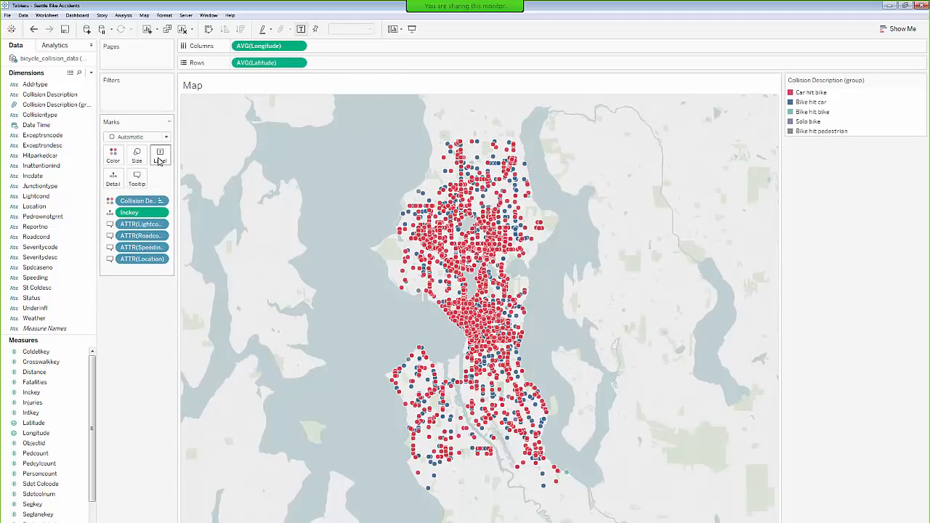
left_click(160, 155)
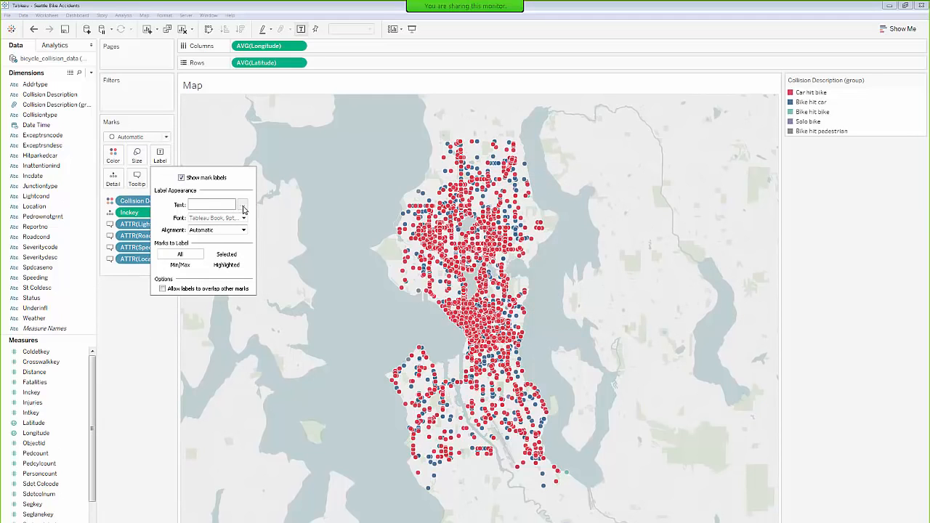
left_click(228, 220)
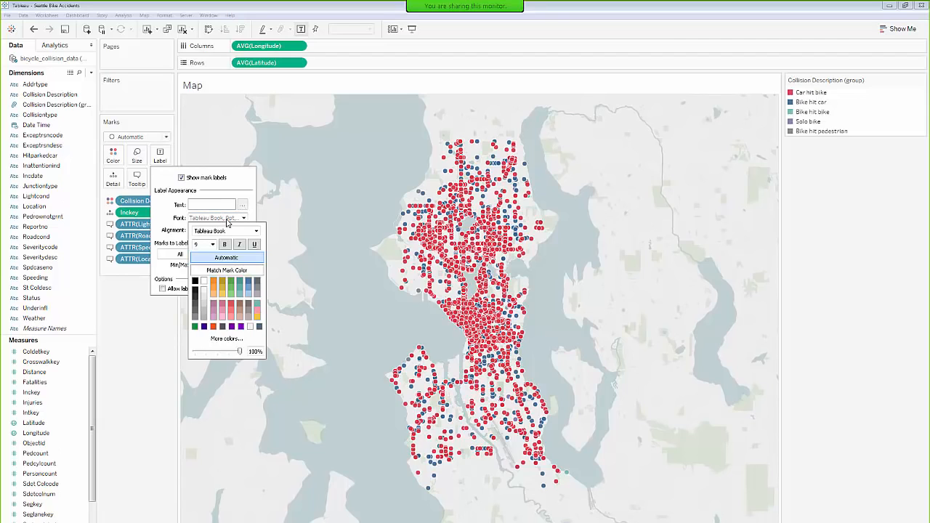
left_click(227, 270)
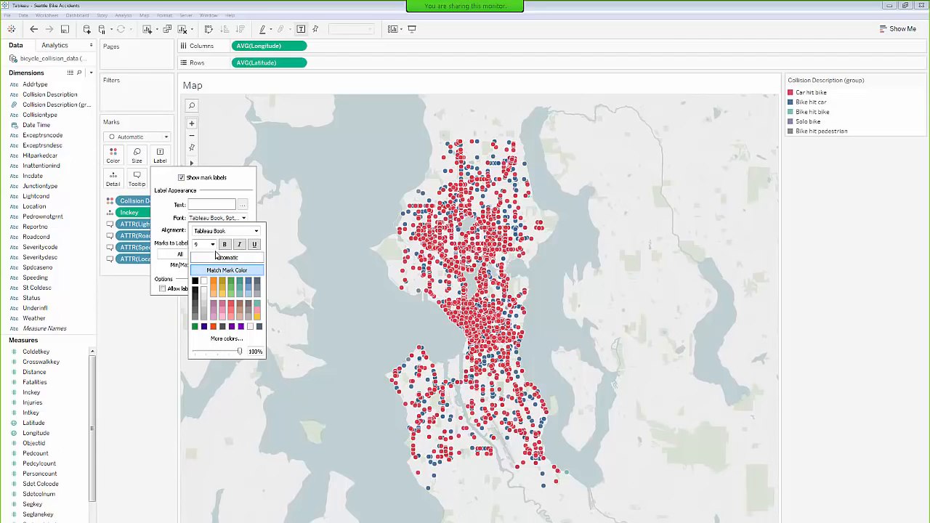
left_click(217, 259)
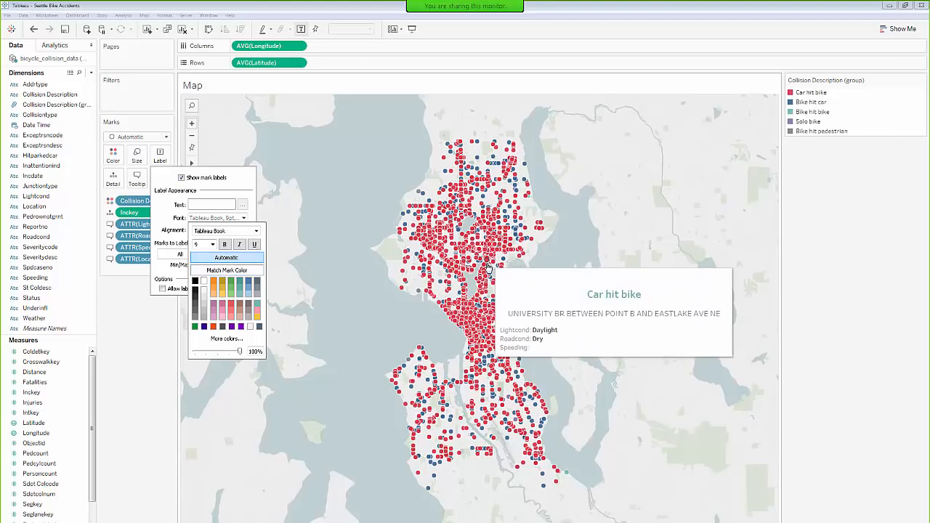
left_click(164, 276)
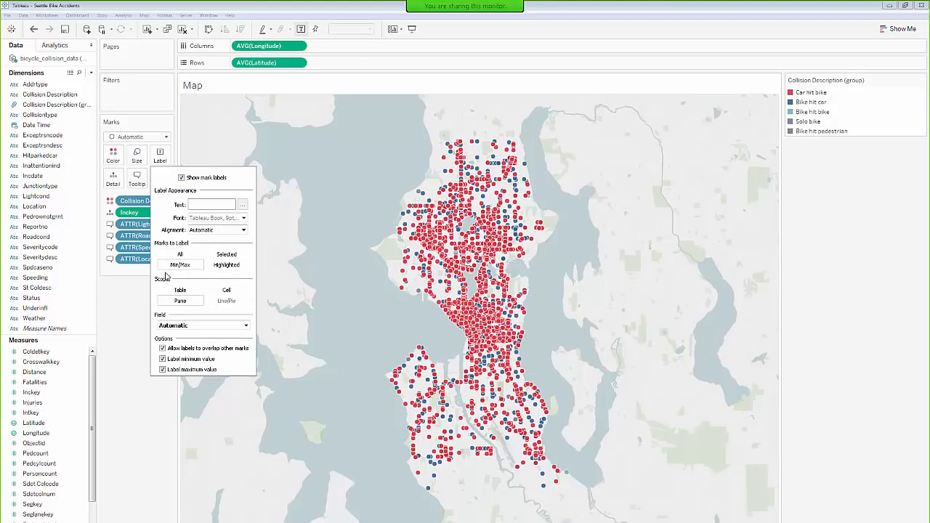
left_click(162, 289)
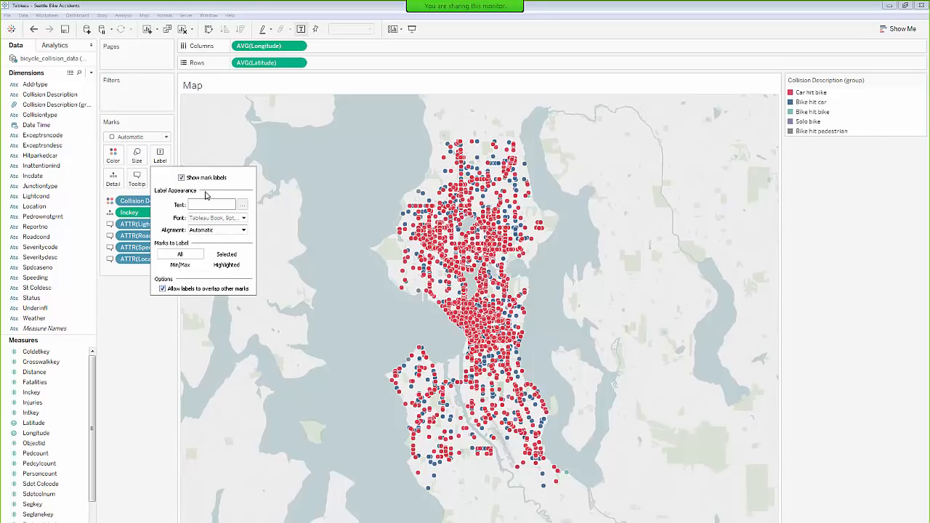
left_click(156, 354)
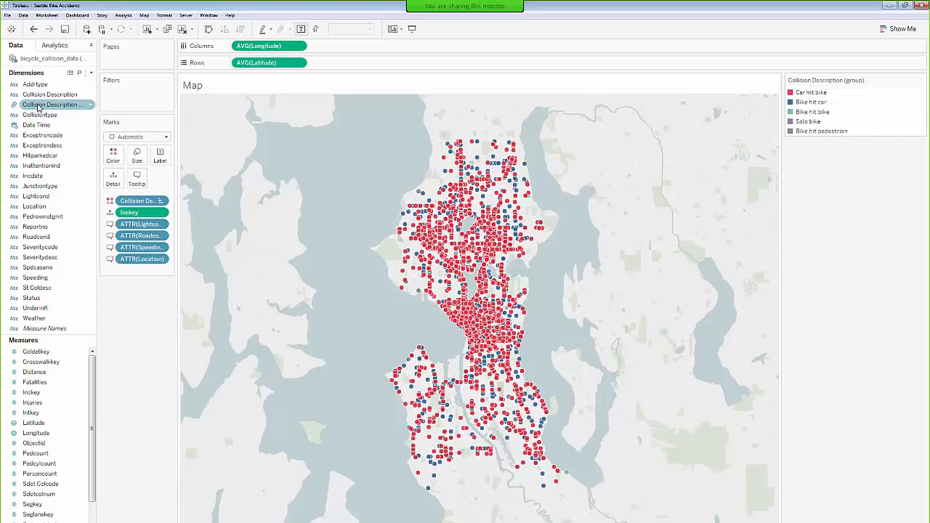
- Label the map marks with Collision Description (group), remove that label again and reopen the label settings
left_click_drag(40, 105, 161, 157)
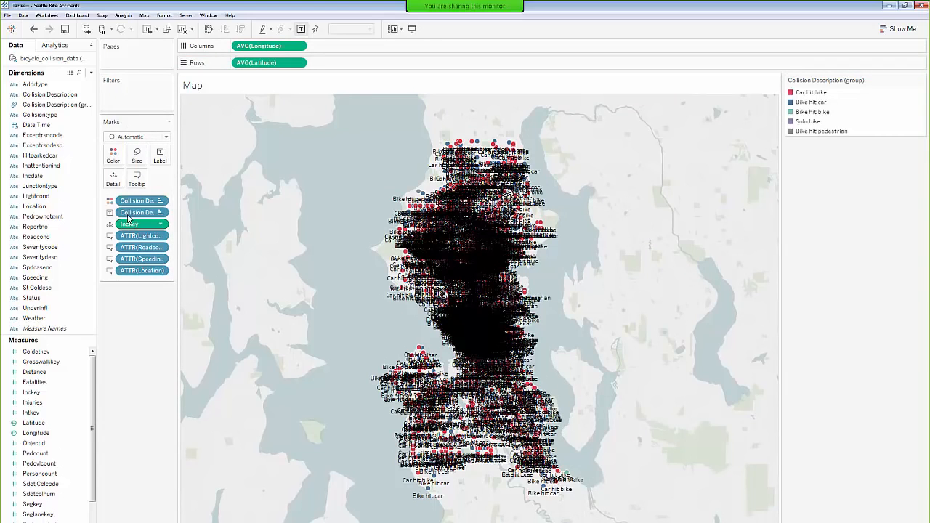
left_click_drag(141, 212, 62, 213)
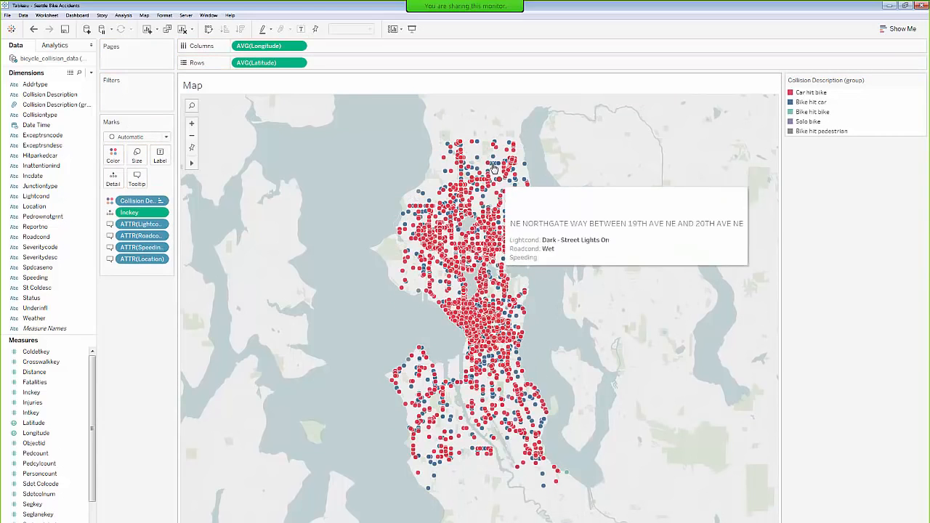
left_click(160, 156)
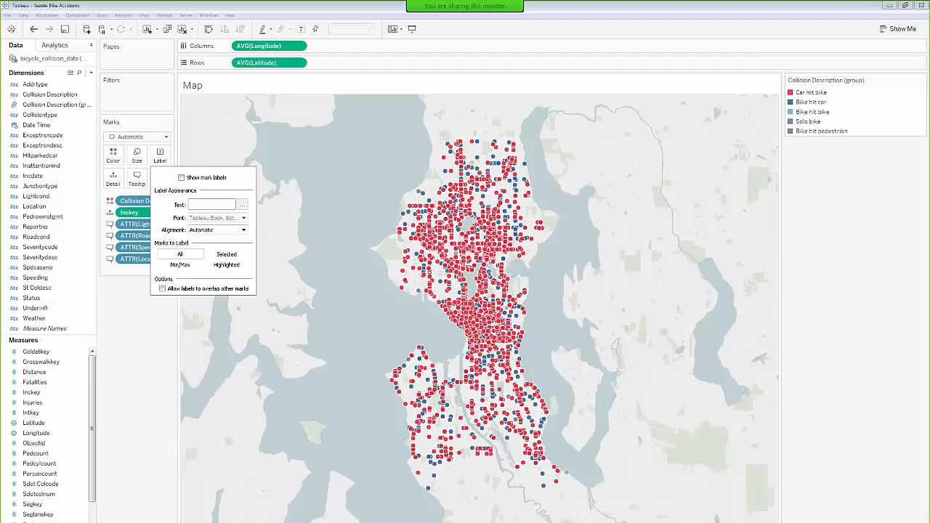
- Close the label settings, switch to the browser and look through the Sample Data Sets in Tableau Public's Resources
key("Escape")
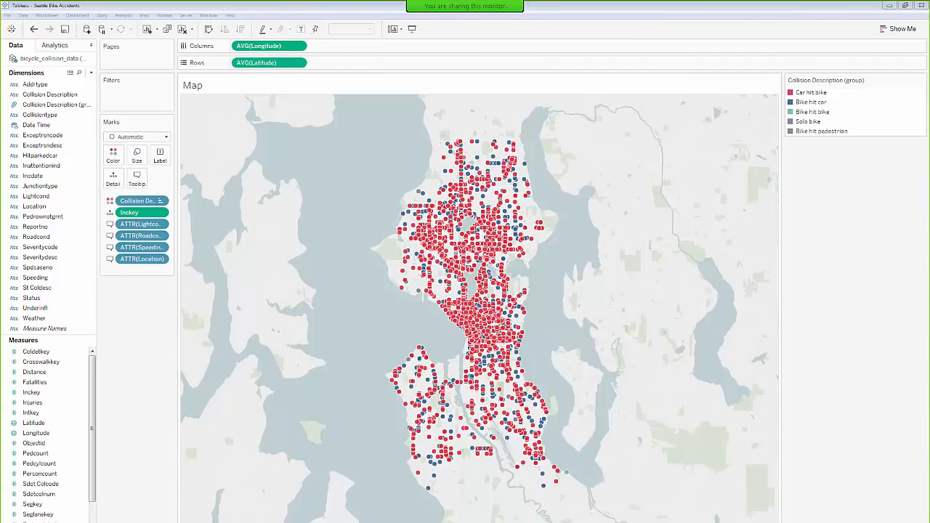
key("alt+Tab")
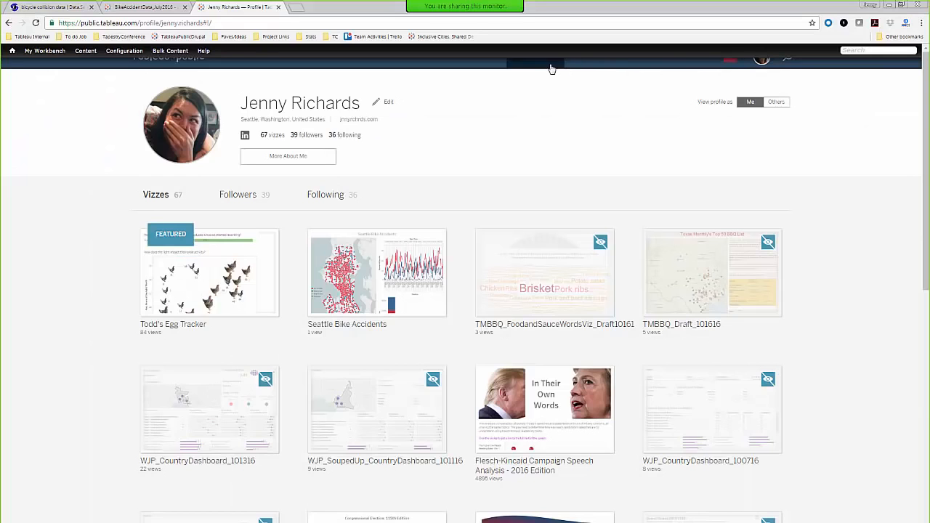
left_click(658, 67)
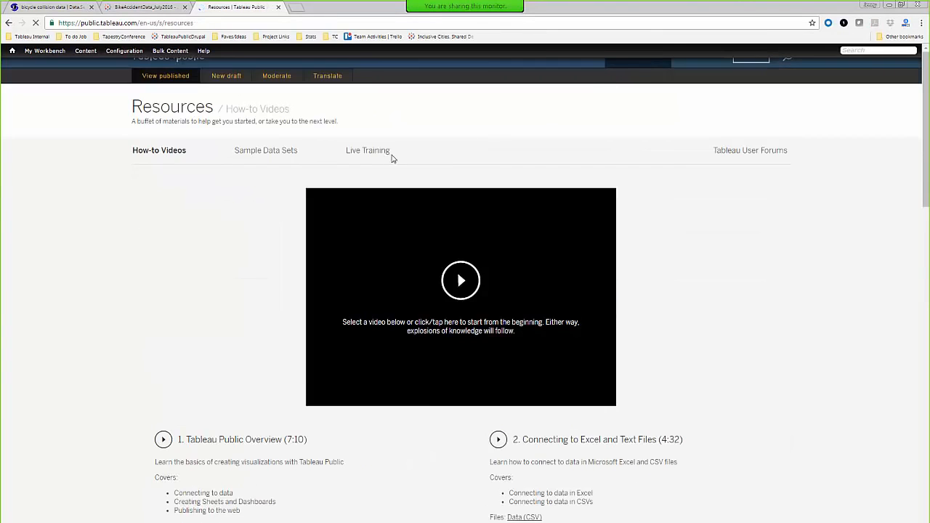
left_click(276, 156)
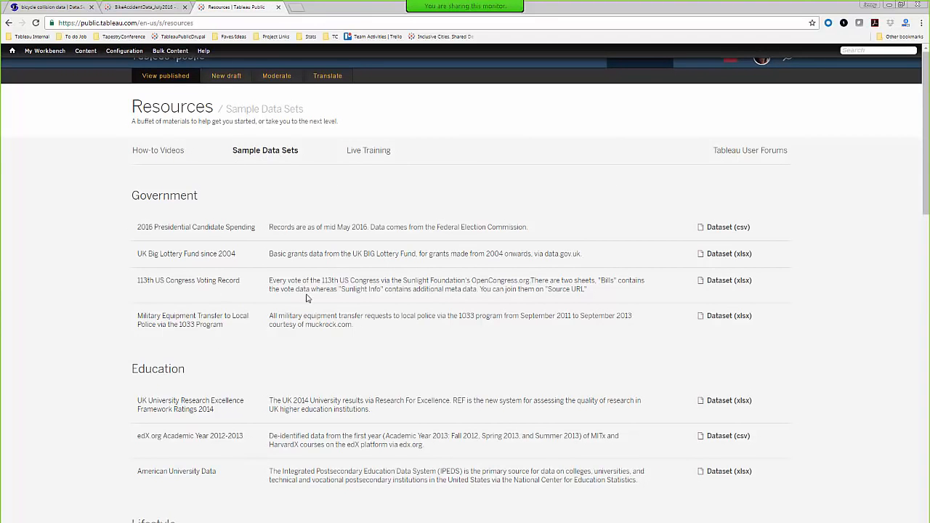
scroll(309, 302, "down", 5)
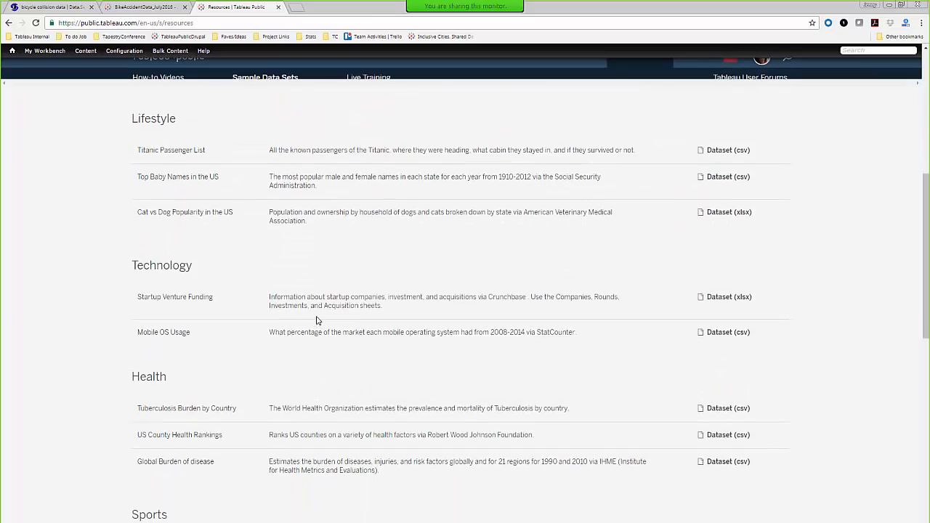
scroll(316, 319, "up", 3)
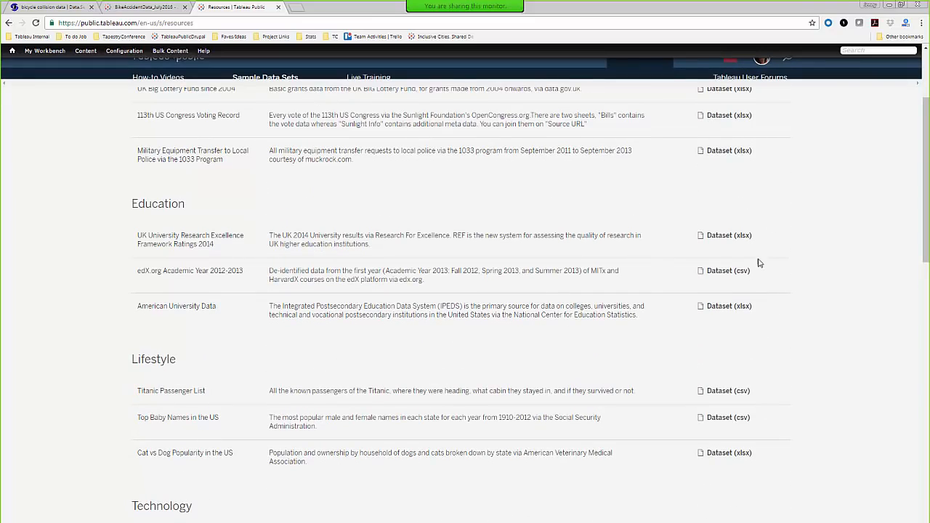
scroll(760, 218, "up", 3)
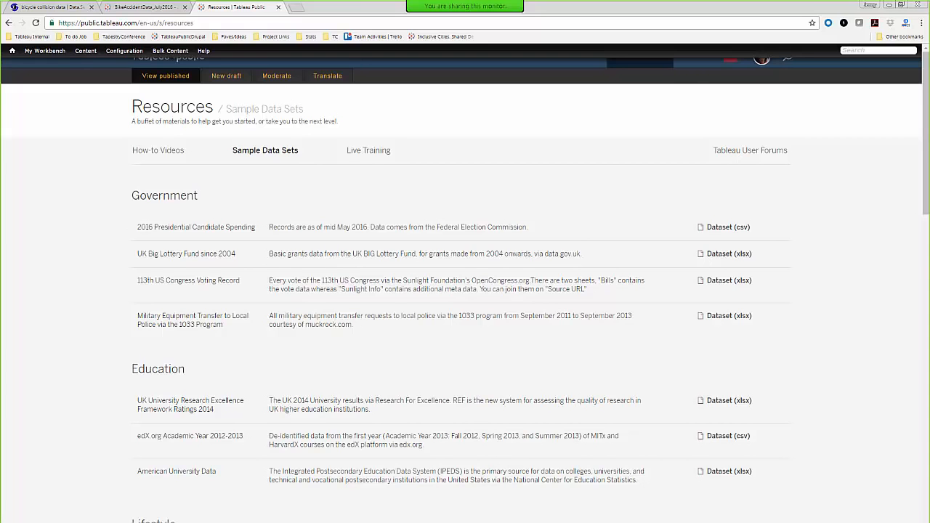
- Switch to PowerPoint and back to Tableau, and open the data source page of the Seattle Bike Accidents workbook
key("alt+Tab")
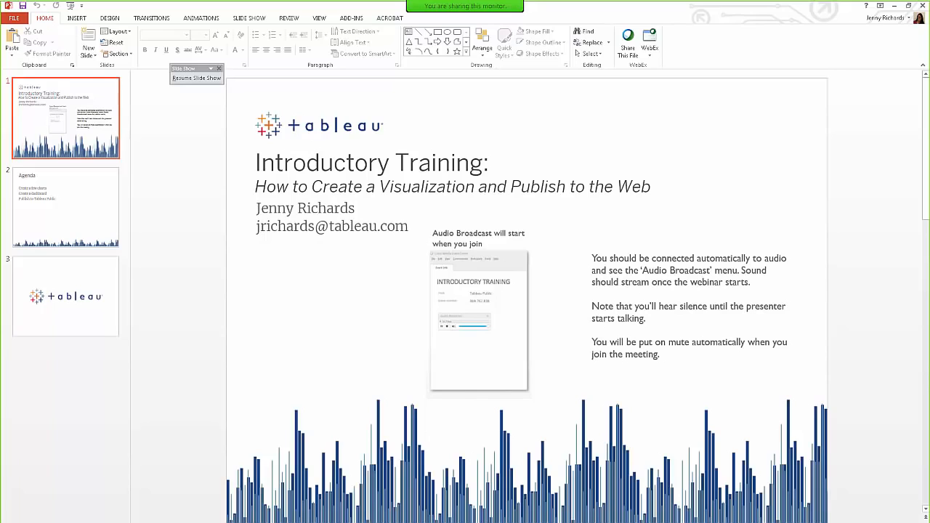
key("alt+Tab")
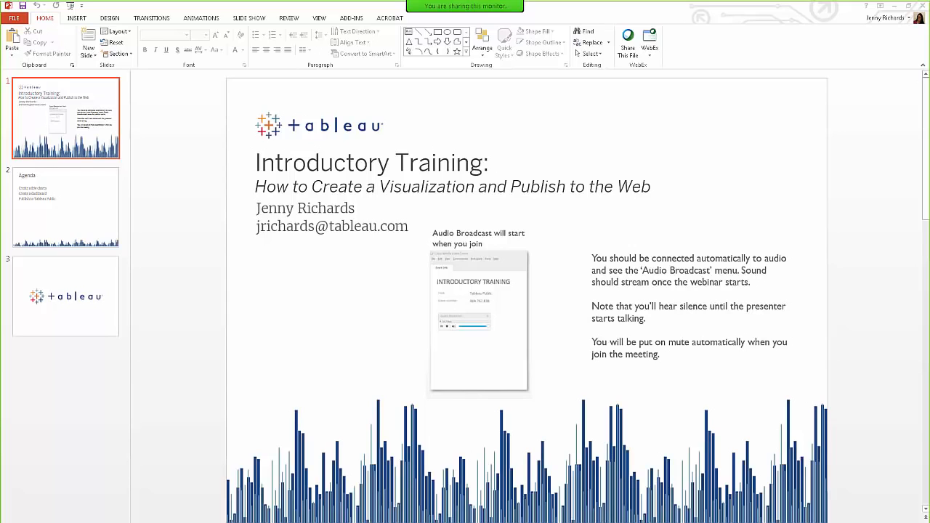
key("alt+Tab")
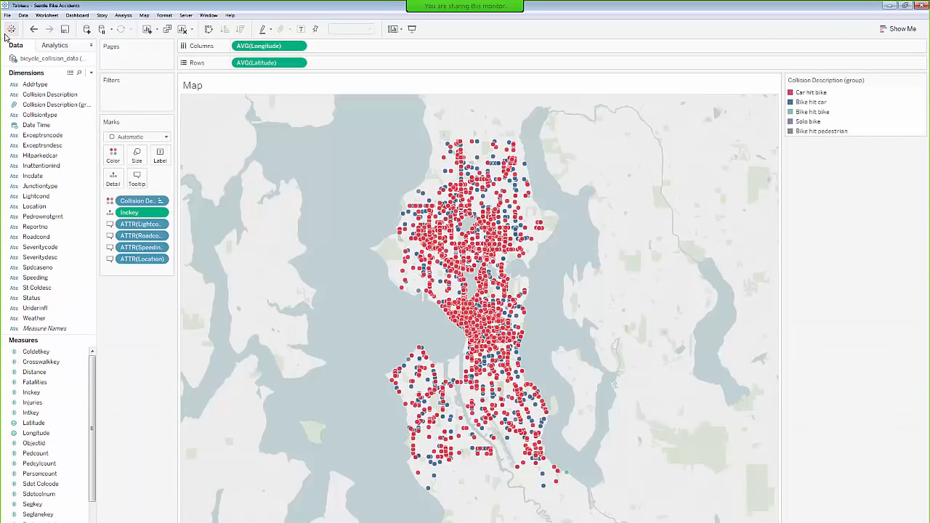
left_click(25, 521)
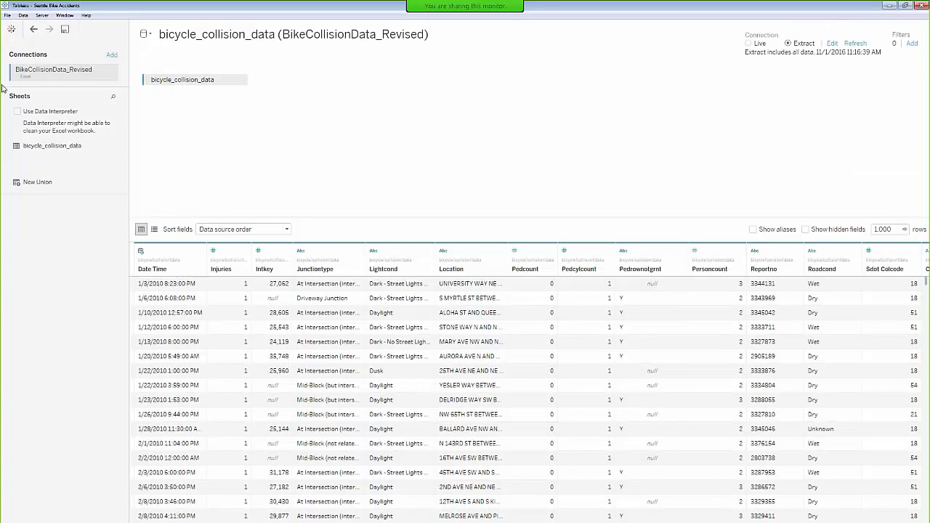
- Check the options of the BikeCollisionData_Revised connection and the available data source commands, and switch to PowerPoint
left_click(109, 75)
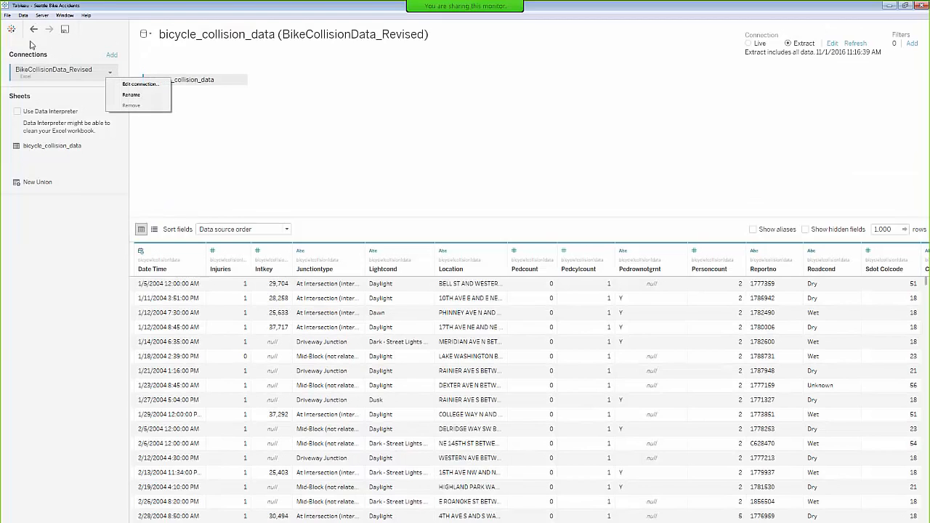
right_click(53, 75)
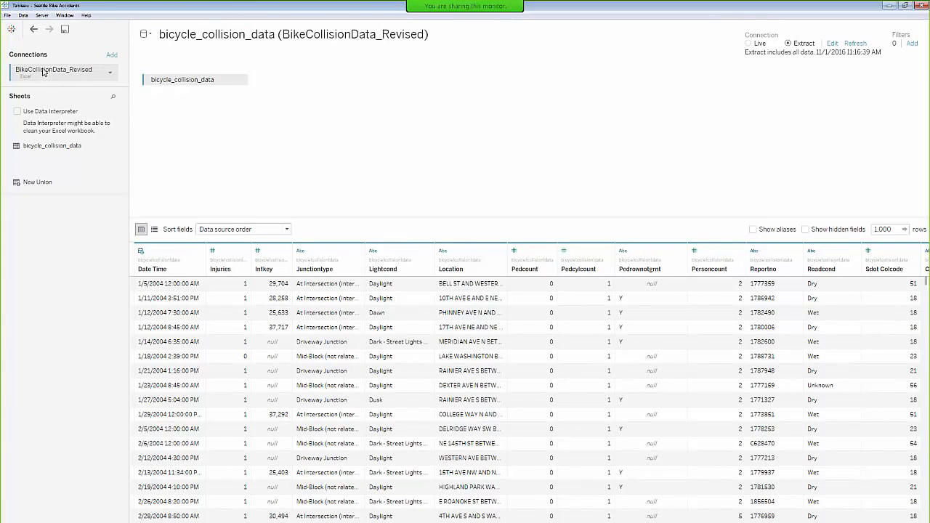
left_click(95, 221)
left_click(23, 16)
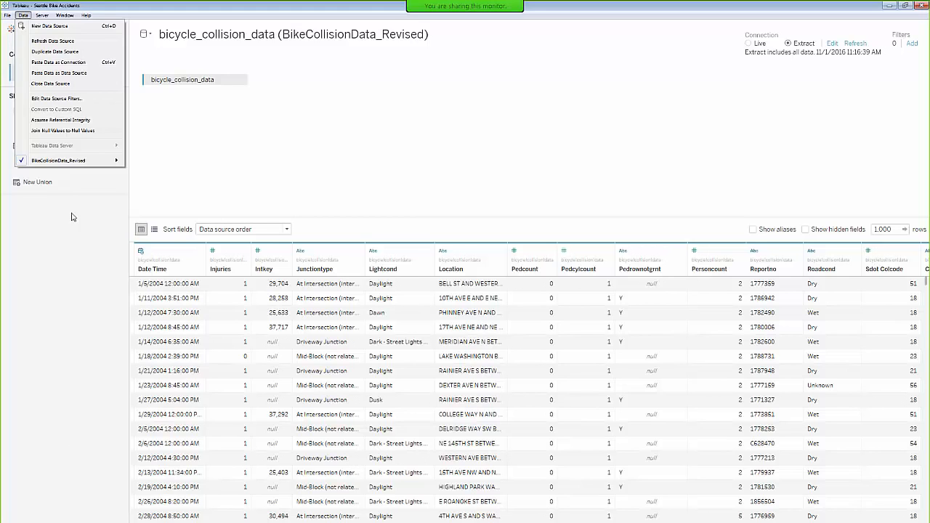
left_click(71, 265)
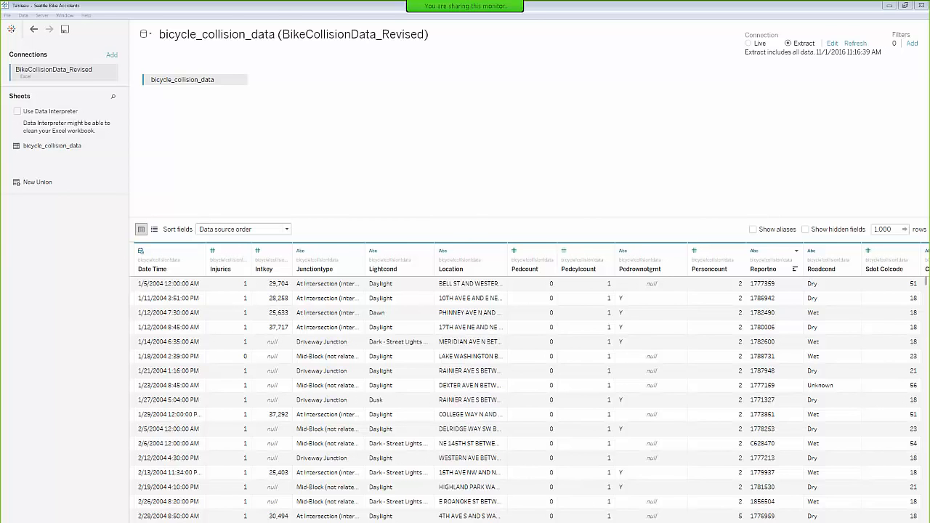
key("alt+Tab")
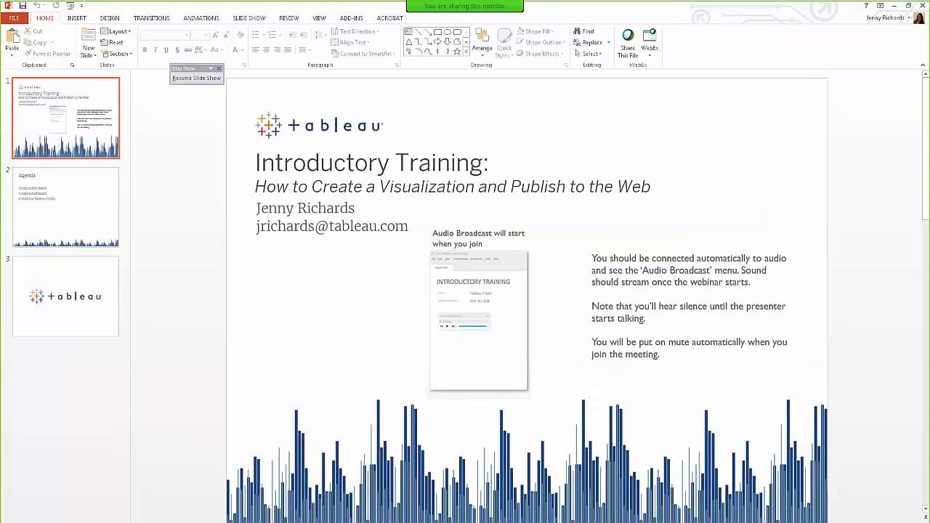